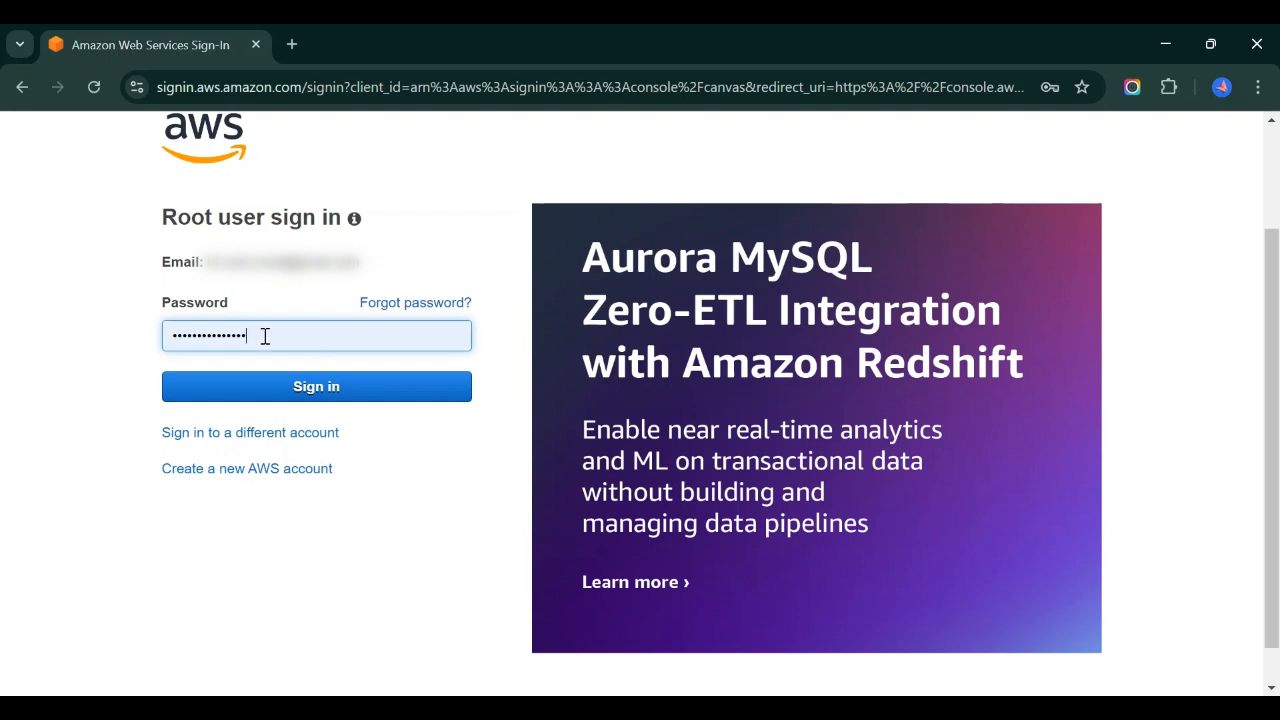
Sign in as the root user with the password and the authenticator MFA code
{"action": "left_click", "coordinate": [330, 392]}
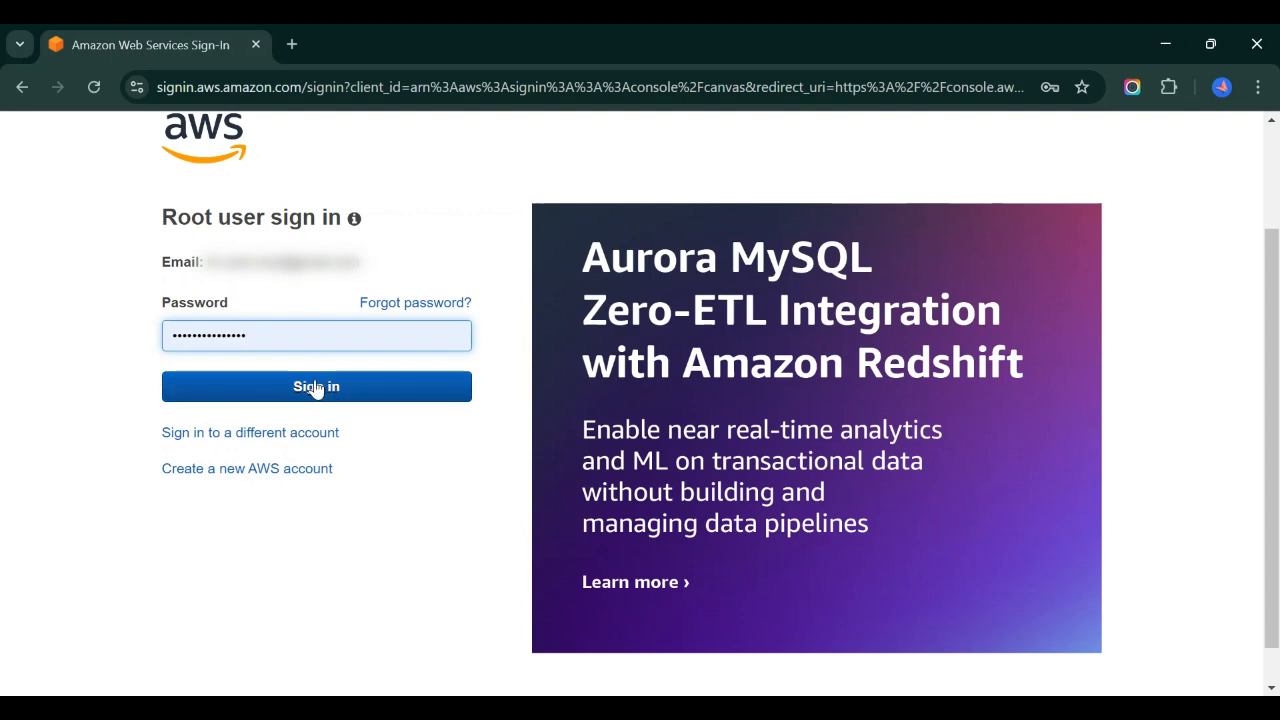
{"action": "left_click", "coordinate": [302, 396]}
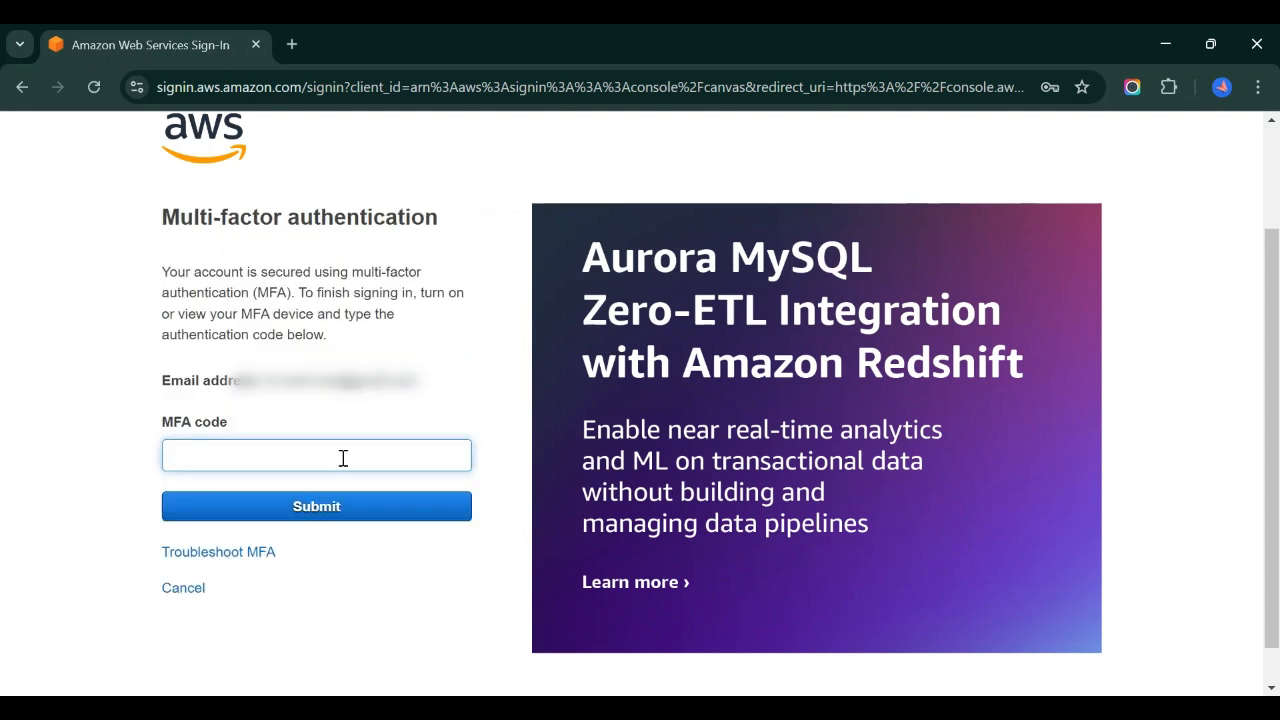
{"action": "left_click", "coordinate": [328, 508]}
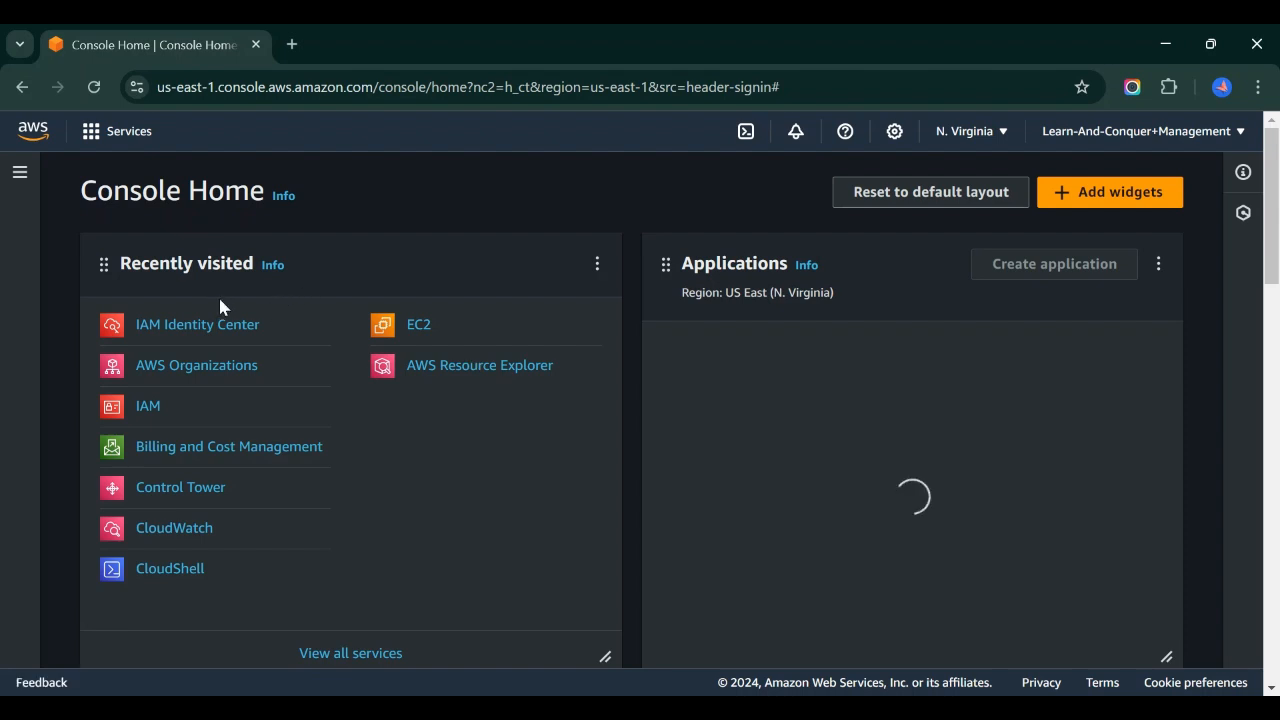
Go from the IAM dashboard to its Users page, which lists zero users
{"action": "left_click", "coordinate": [150, 408]}
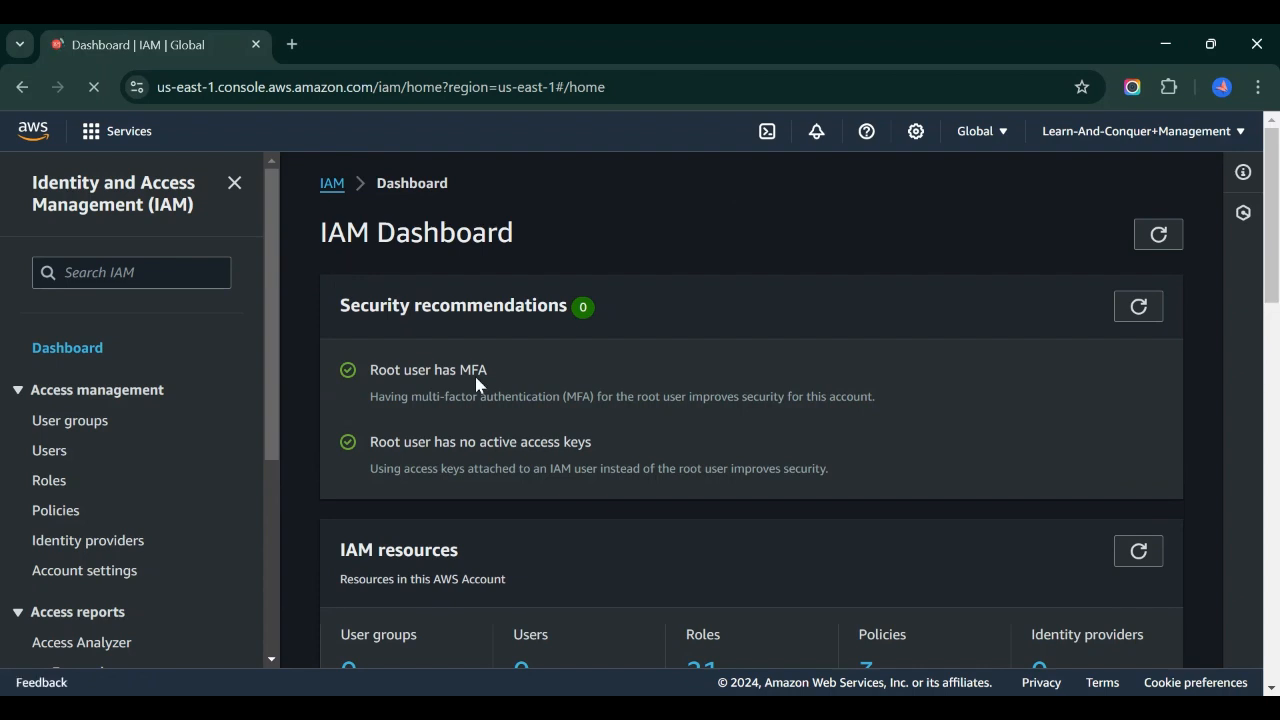
{"action": "scroll", "coordinate": [521, 407], "scroll_direction": "down", "scroll_amount": 4}
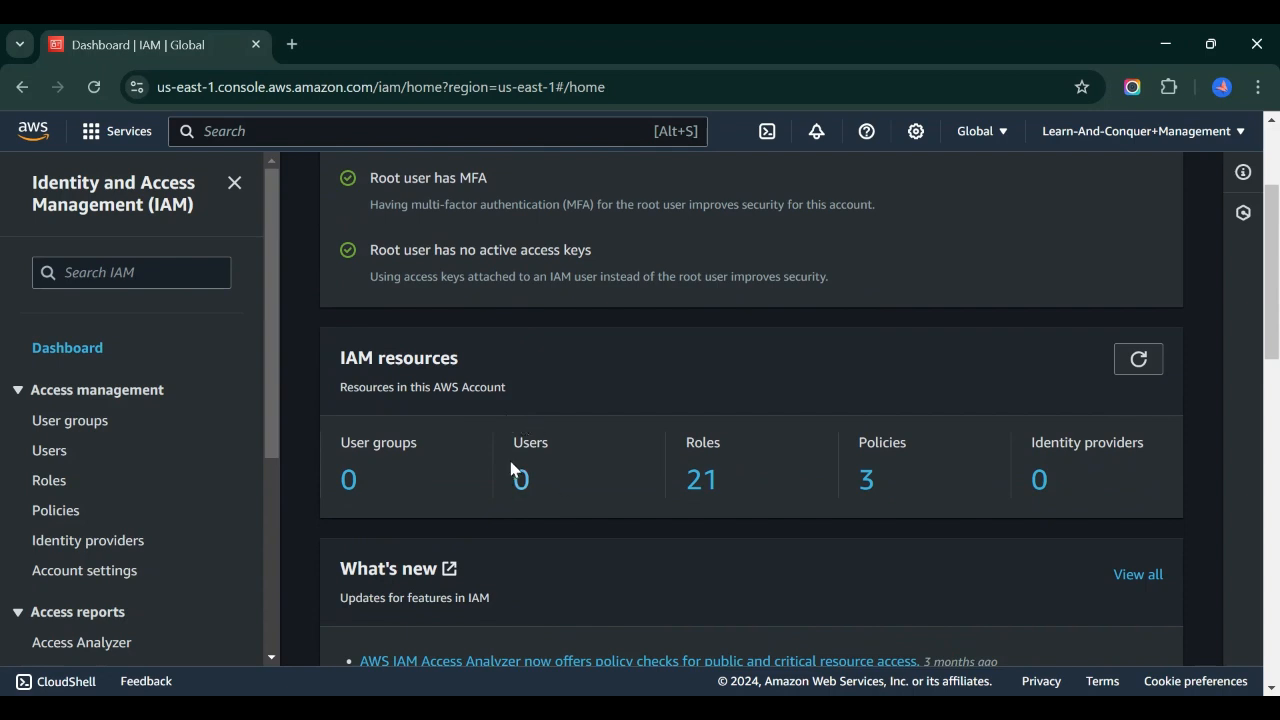
{"action": "left_click", "coordinate": [52, 451]}
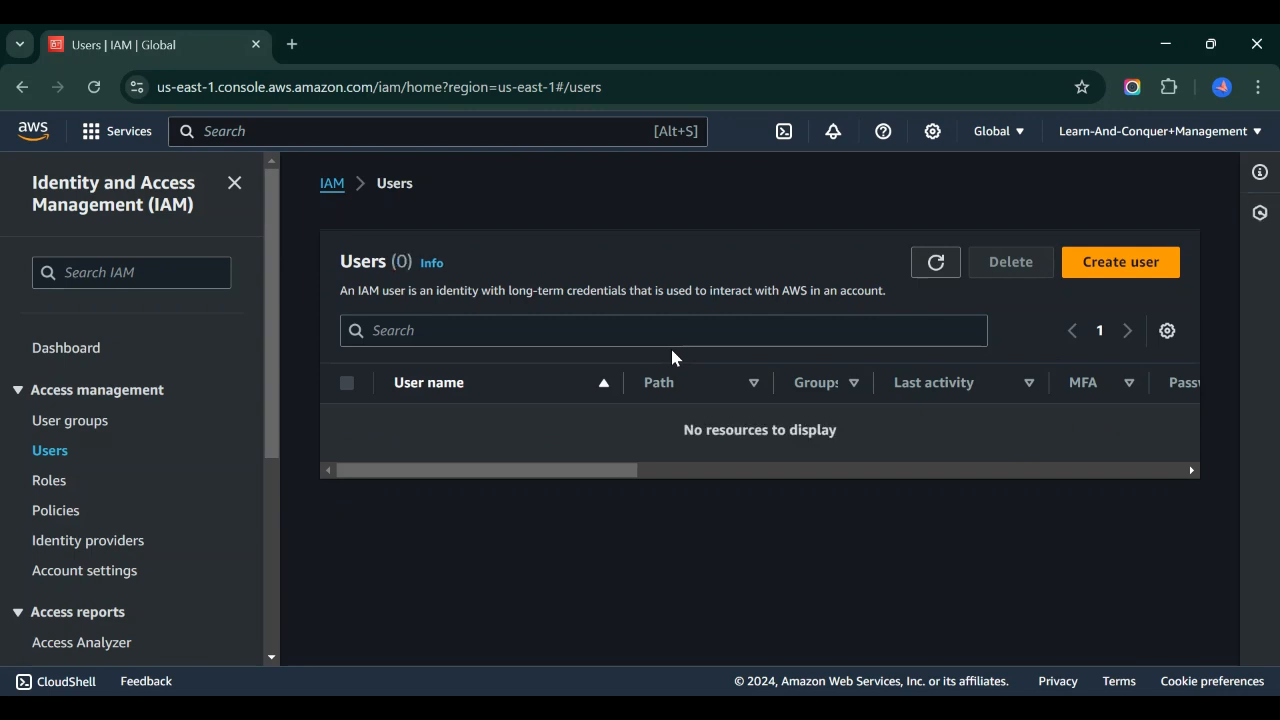
Create a new IAM user named 'lnc-admin' with console access enabled, and continue
{"action": "left_click", "coordinate": [1105, 268]}
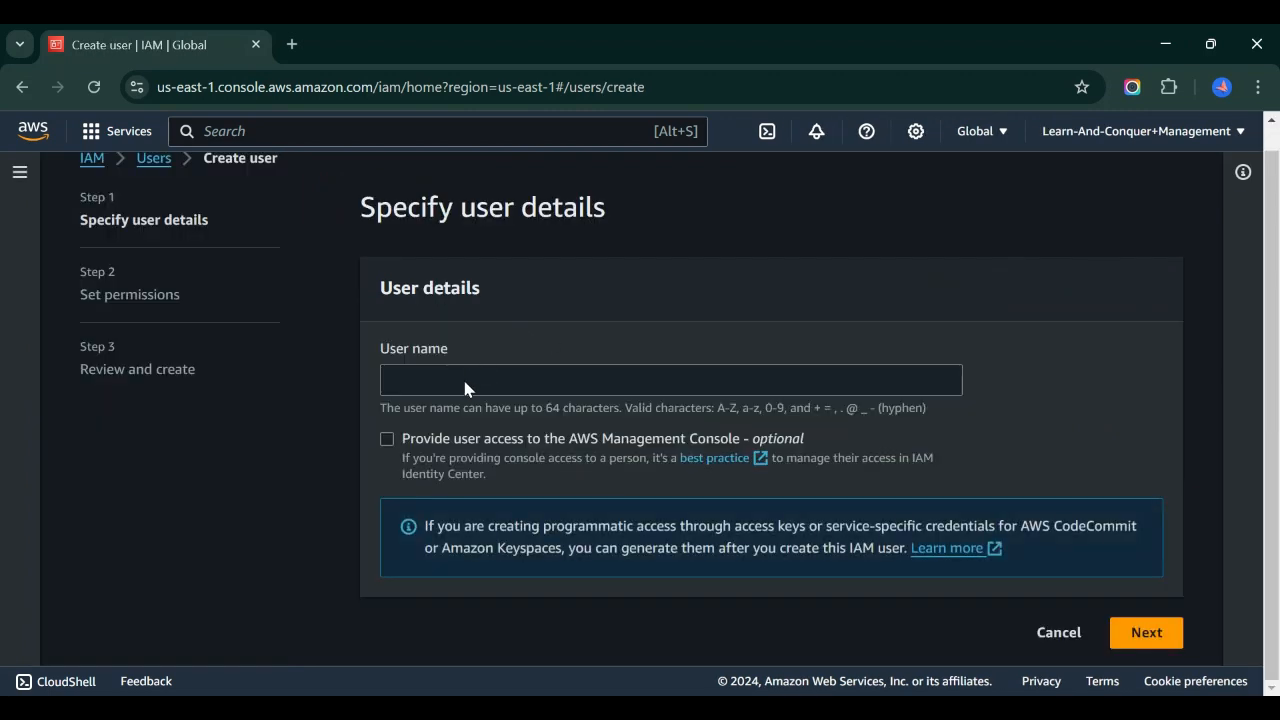
{"action": "left_click", "coordinate": [465, 386]}
{"action": "type", "text": "Inc-admin"}
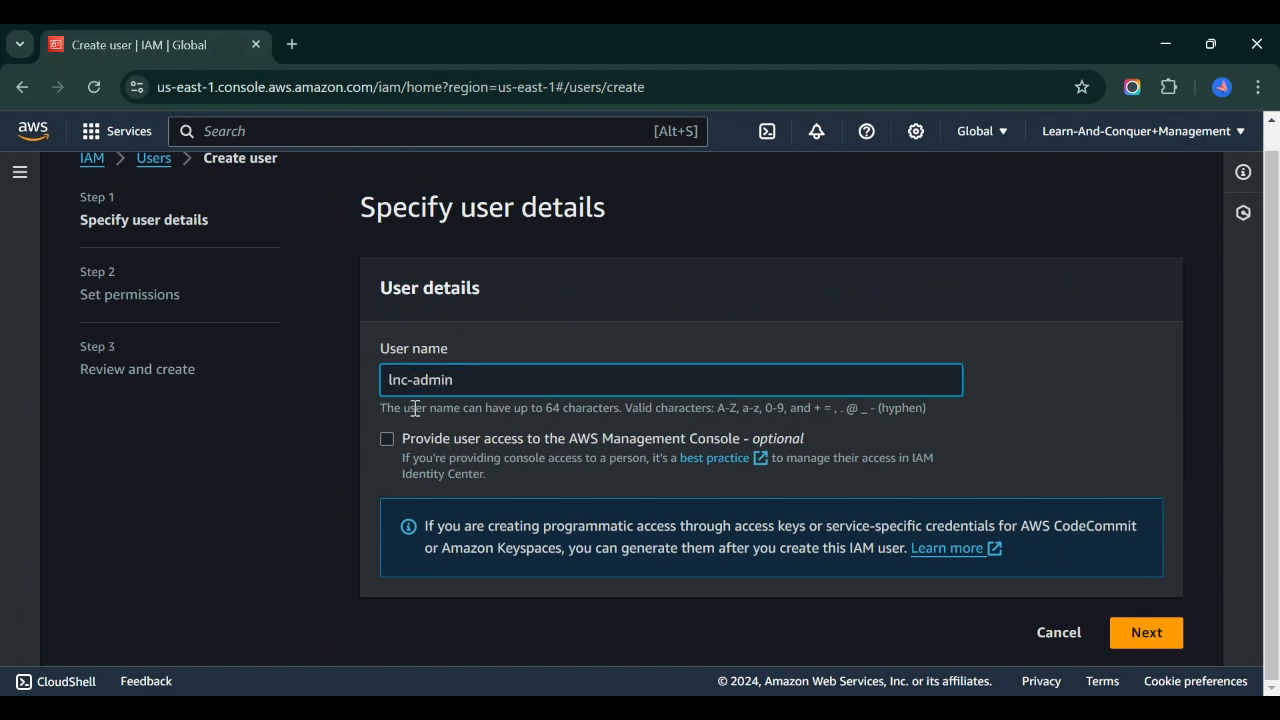
{"action": "left_click", "coordinate": [386, 438]}
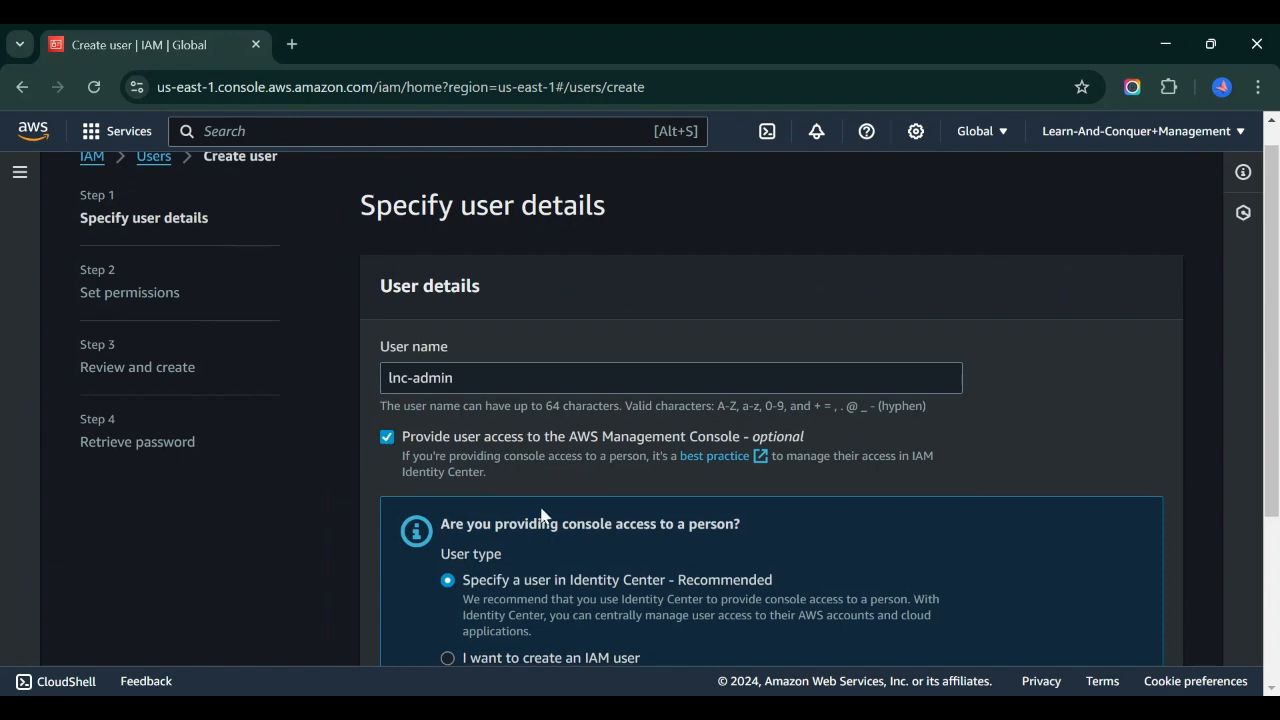
{"action": "scroll", "coordinate": [541, 515], "scroll_direction": "down", "scroll_amount": 3}
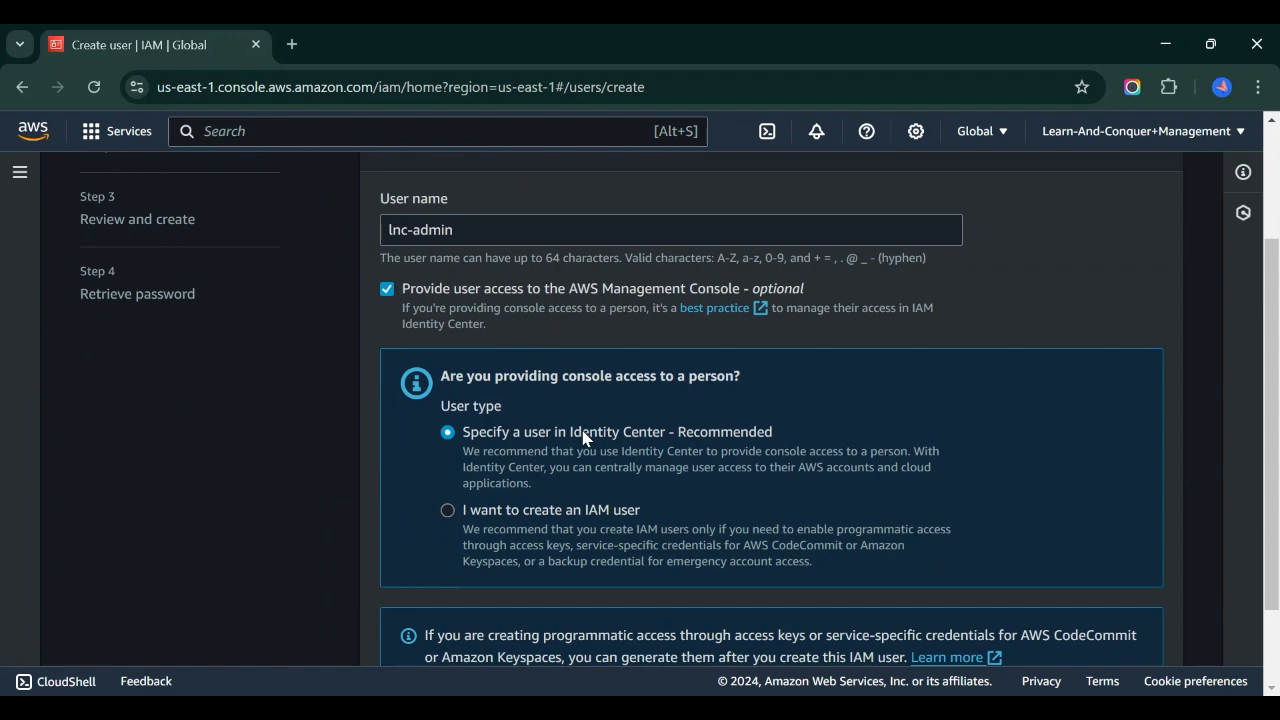
{"action": "scroll", "coordinate": [824, 474], "scroll_direction": "down", "scroll_amount": 2}
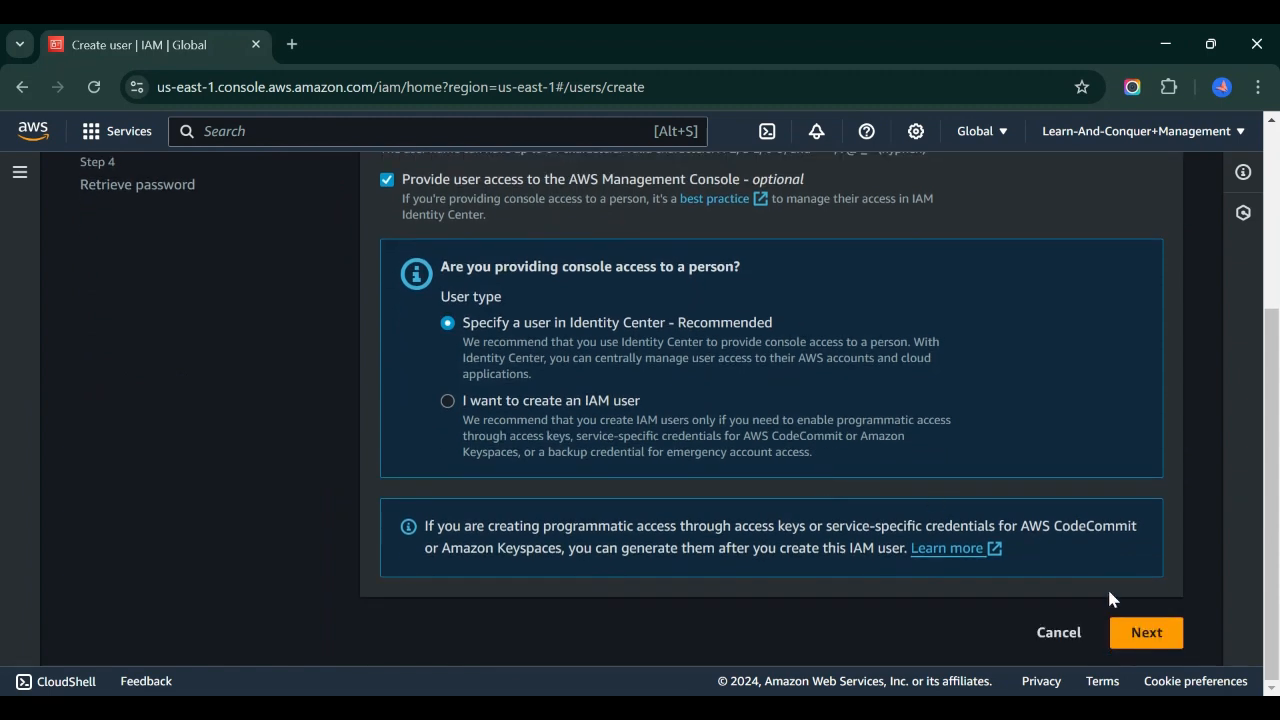
{"action": "left_click", "coordinate": [1140, 632]}
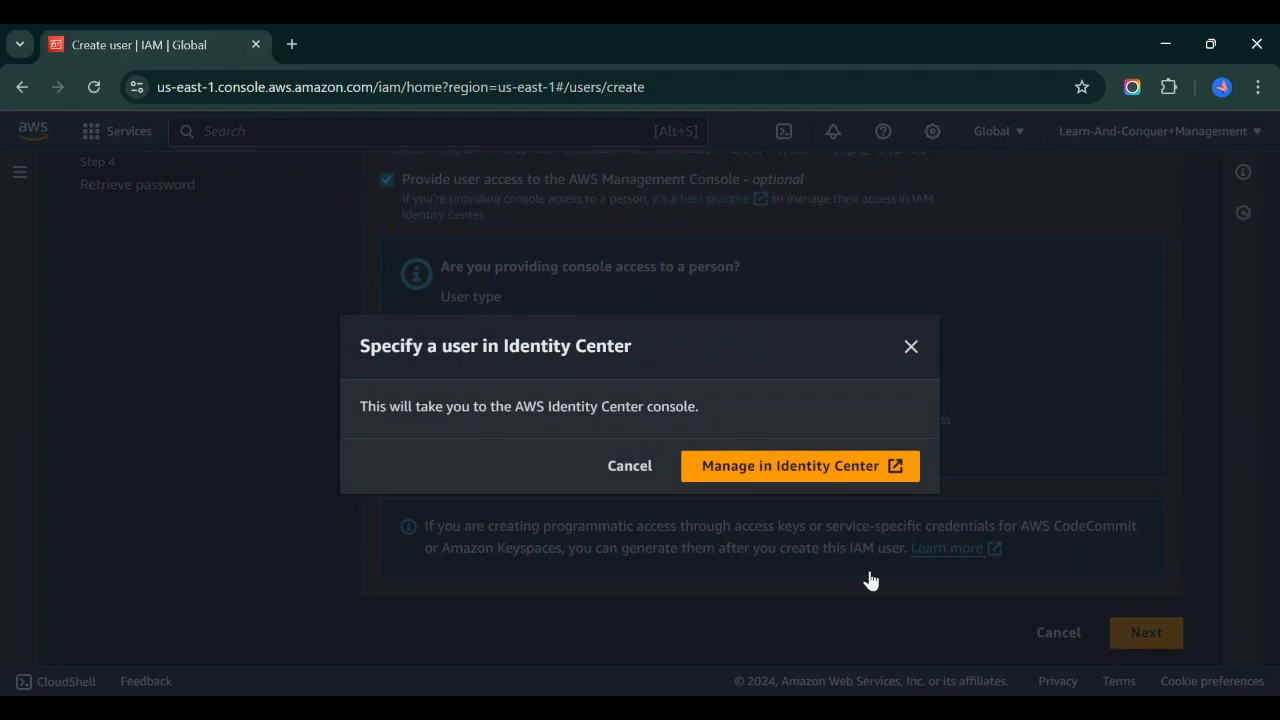
Choose to manage the user in Identity Center and enable it with AWS Organizations
{"action": "left_click", "coordinate": [772, 468]}
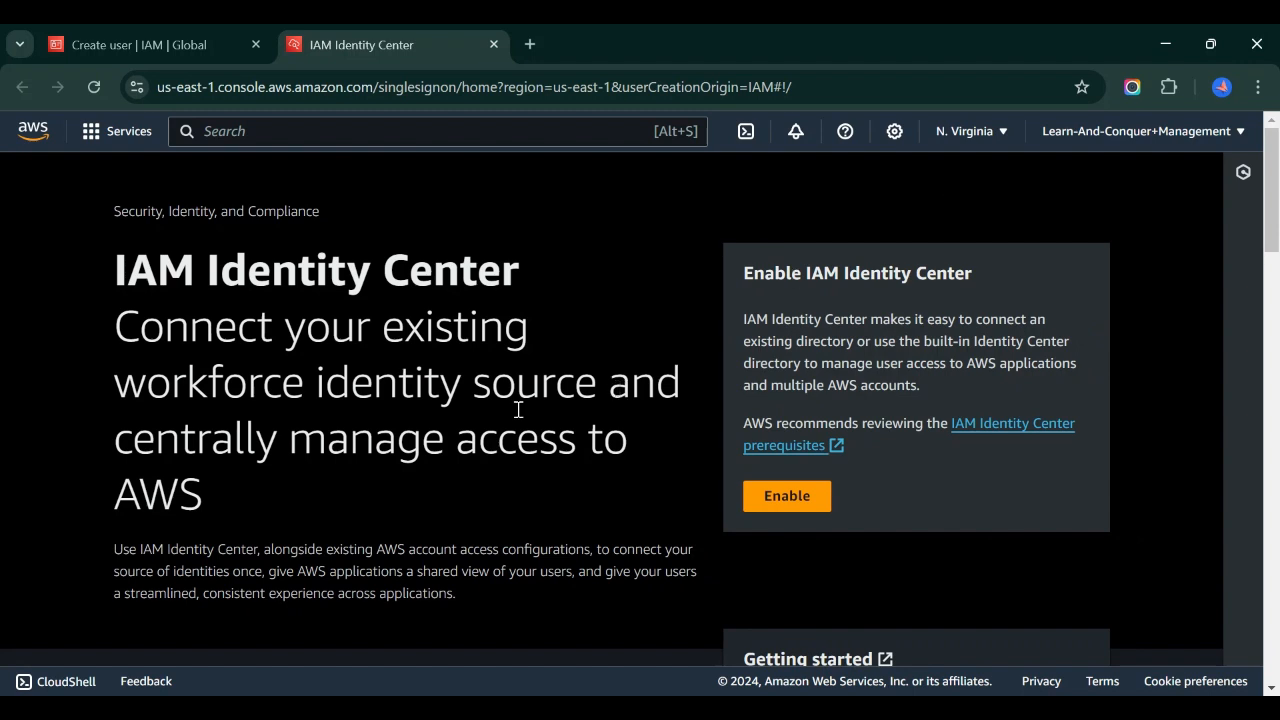
{"action": "left_click", "coordinate": [797, 500]}
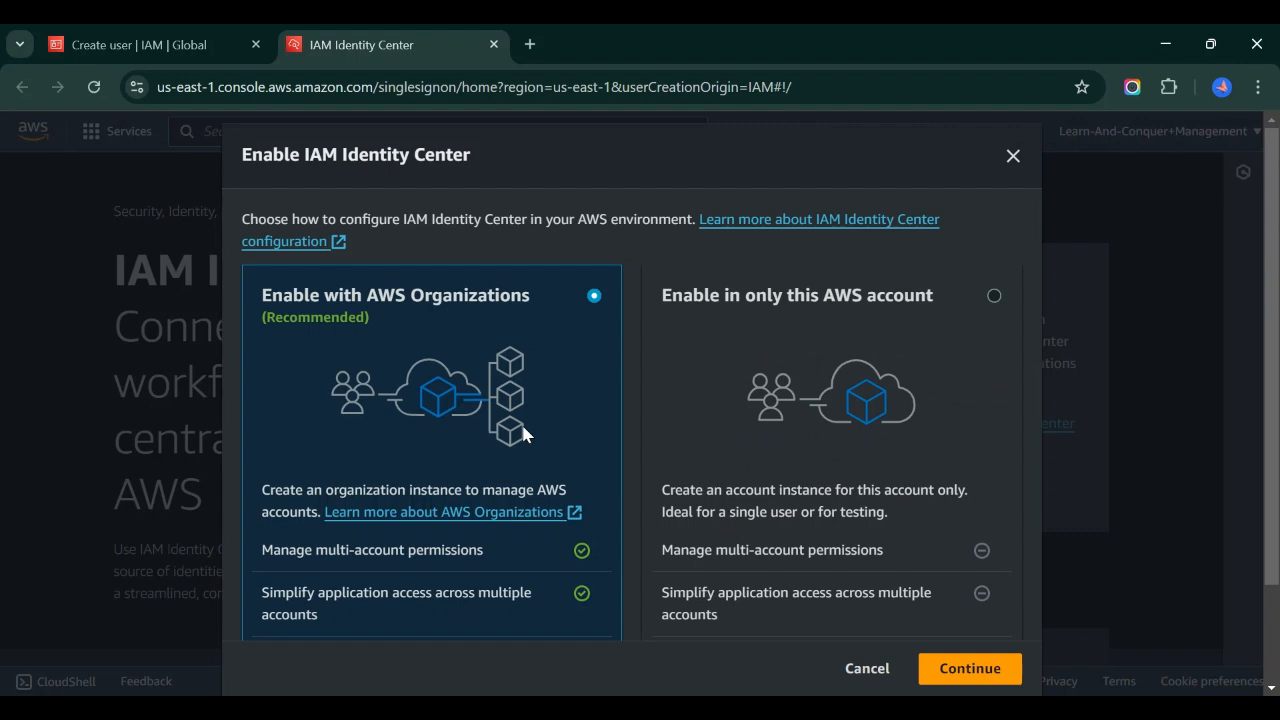
{"action": "scroll", "coordinate": [521, 425], "scroll_direction": "down", "scroll_amount": 1}
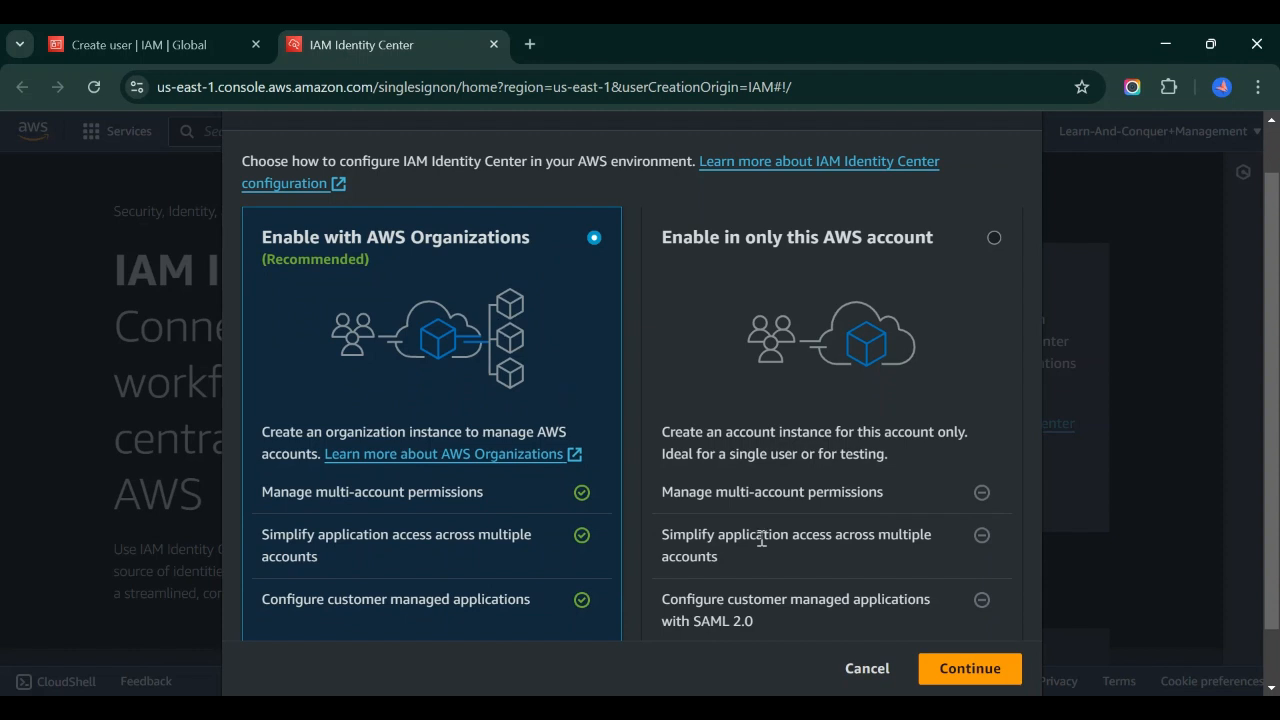
{"action": "left_click", "coordinate": [986, 679]}
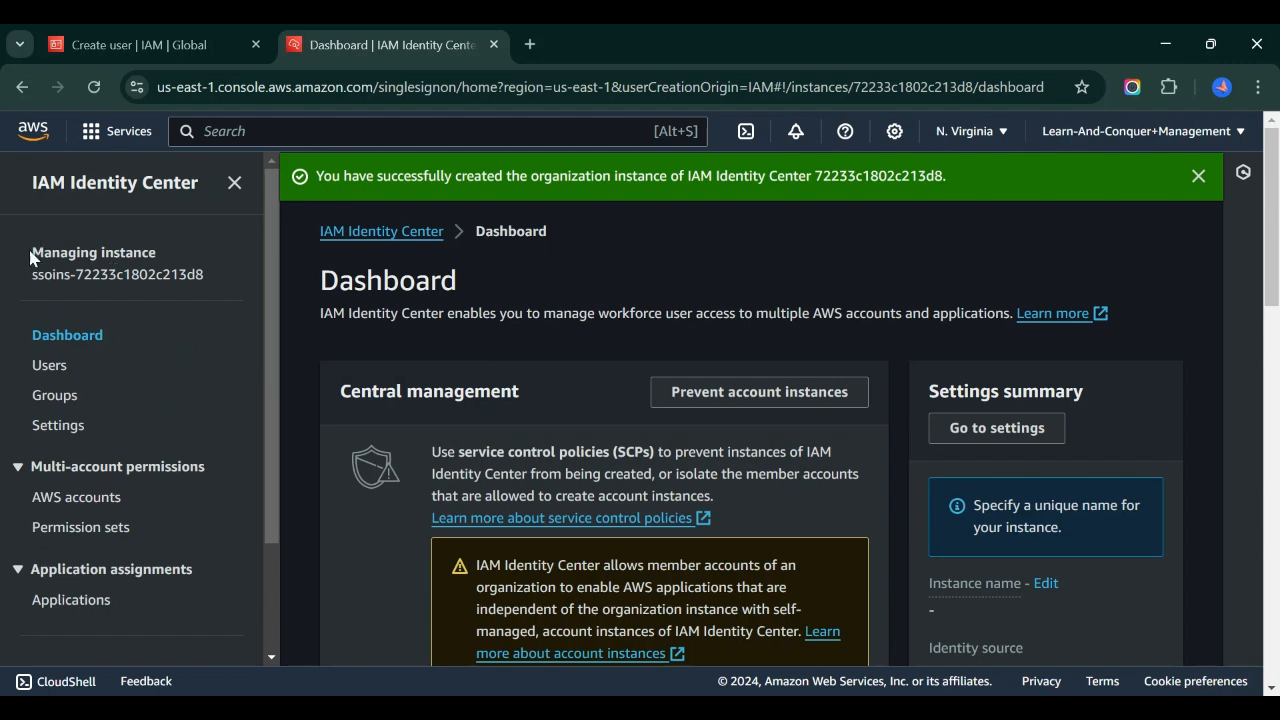
Open AWS accounts under Multi-account permissions to see the management account under Root
{"action": "left_click_drag", "start_coordinate": [41, 251], "coordinate": [162, 260]}
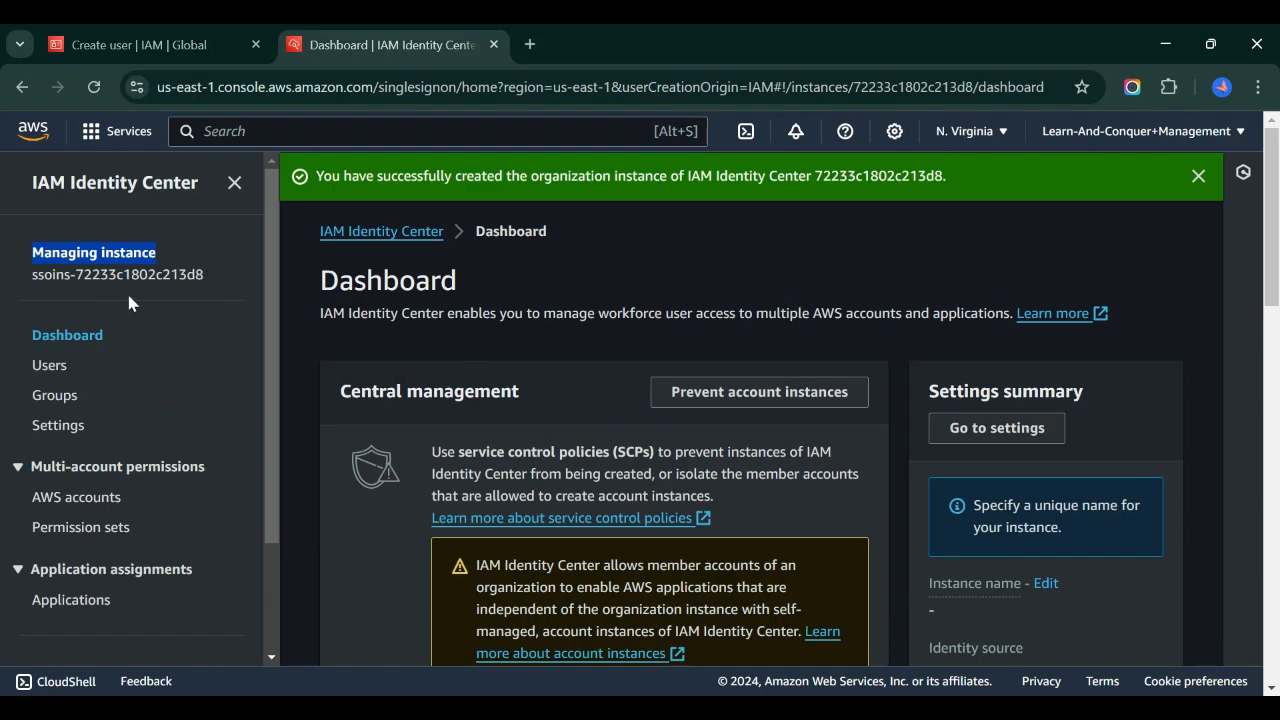
{"action": "scroll", "coordinate": [351, 428], "scroll_direction": "down", "scroll_amount": 8}
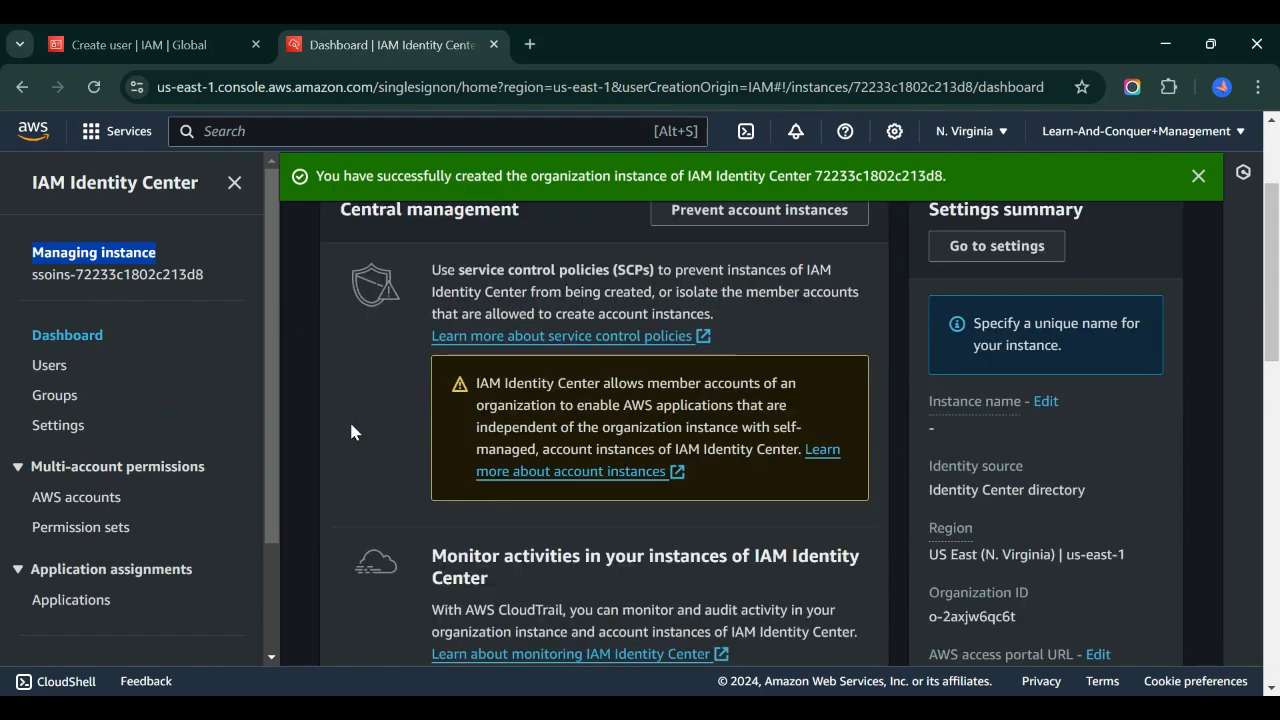
{"action": "scroll", "coordinate": [351, 428], "scroll_direction": "up", "scroll_amount": 8}
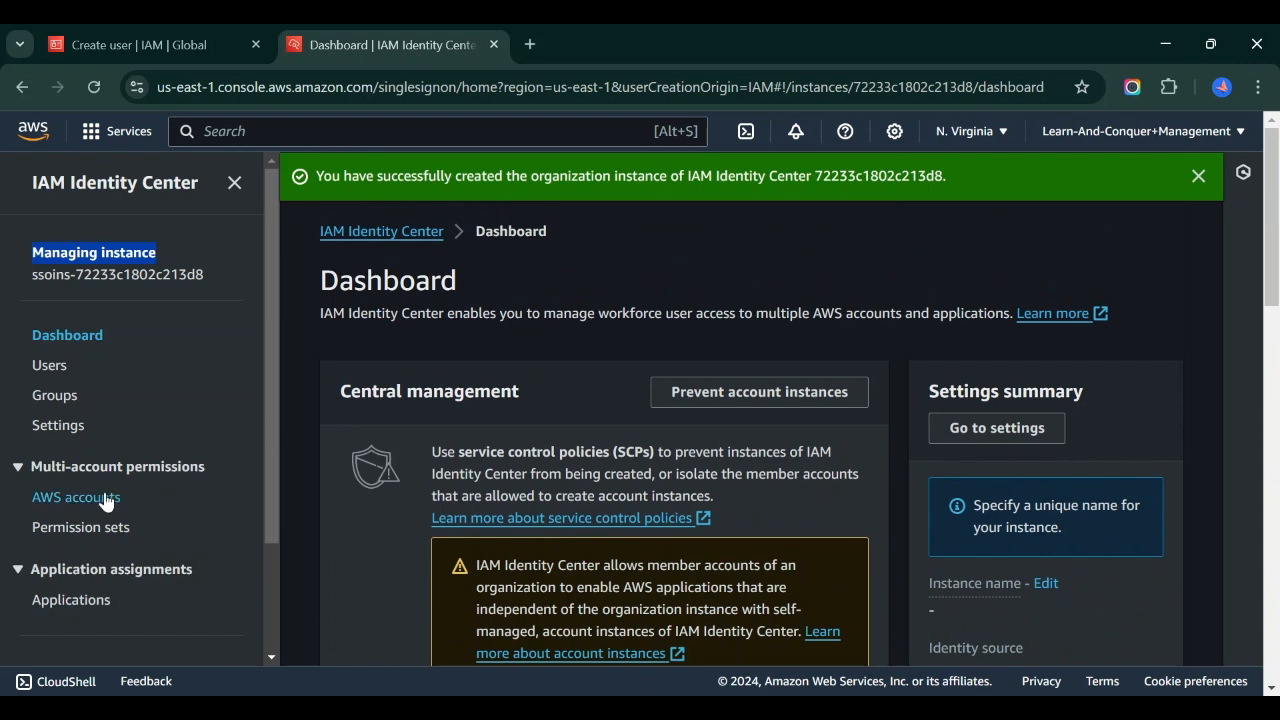
{"action": "left_click", "coordinate": [98, 499]}
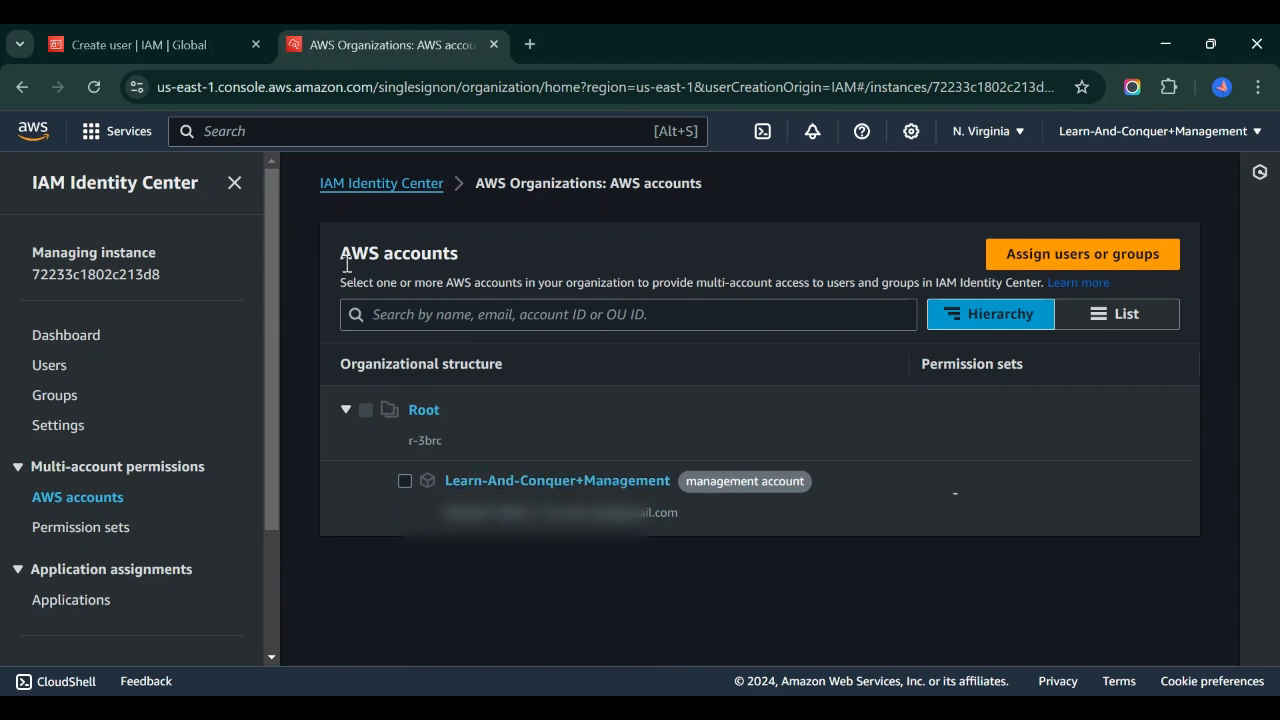
Search 'aws organizations', open AWS Organizations in a new tab, and clear the search
{"action": "left_click", "coordinate": [325, 133]}
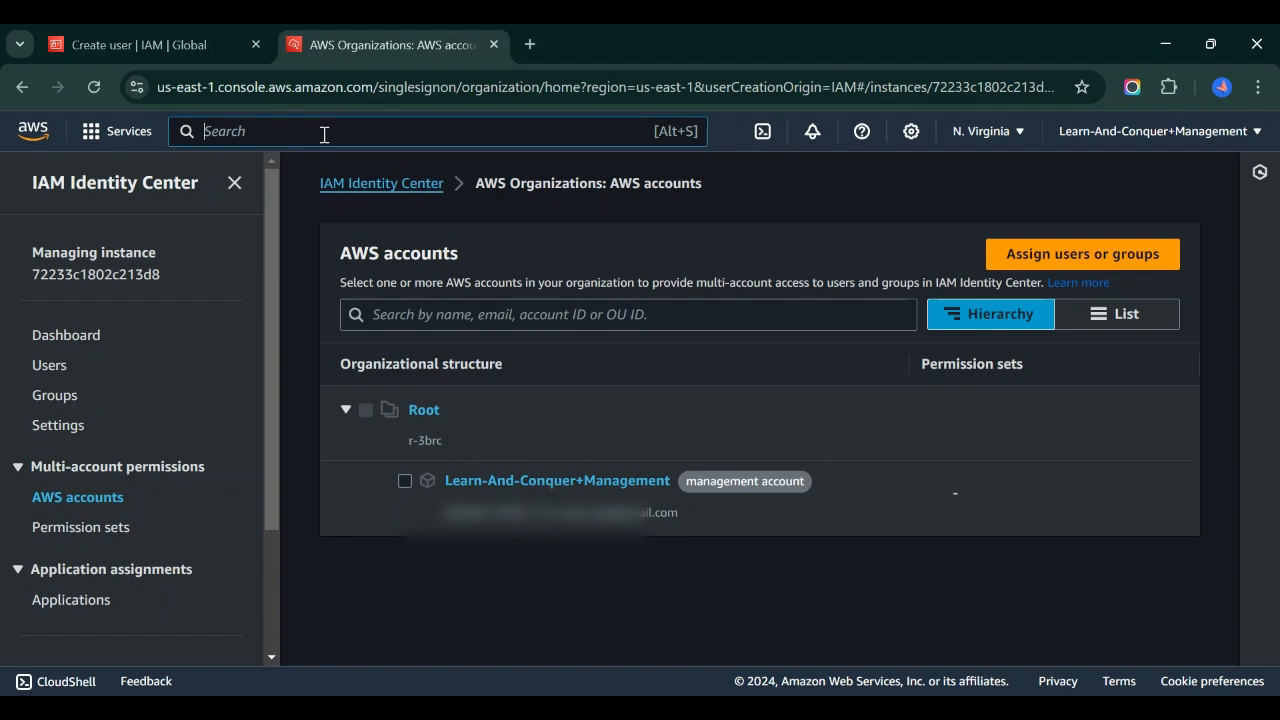
{"action": "type", "text": "aws"}
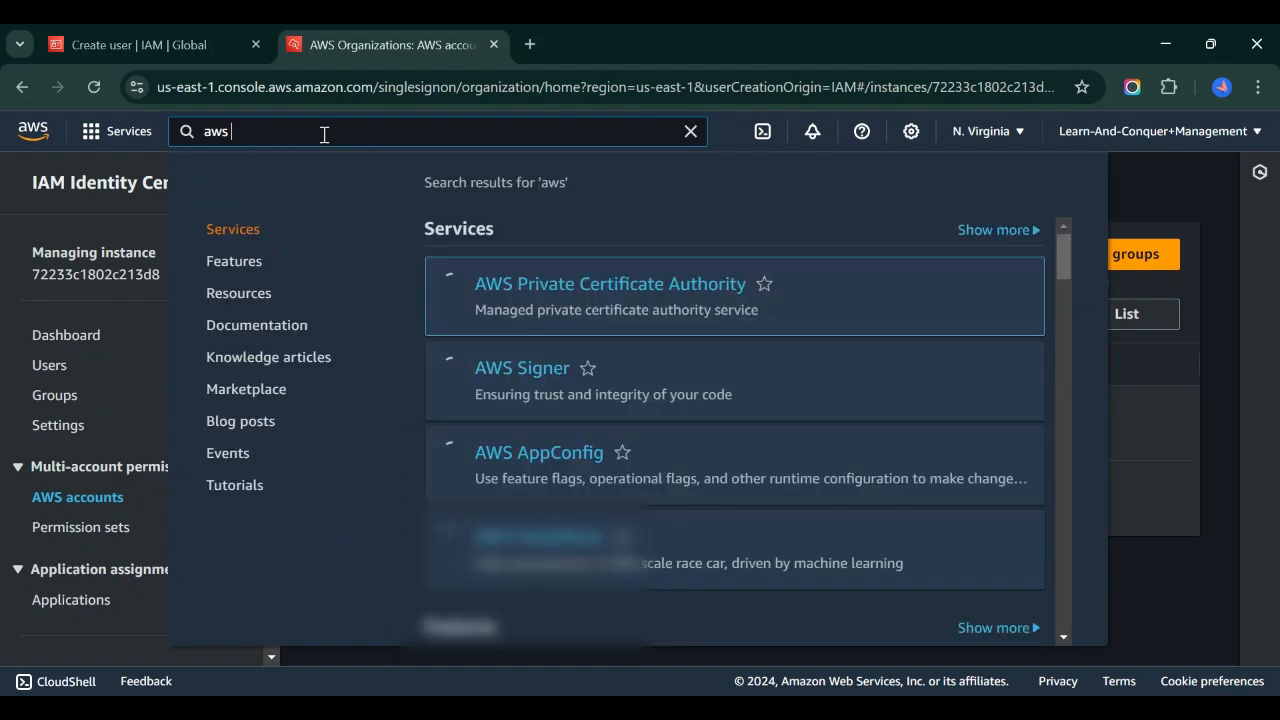
{"action": "type", "text": "orgin"}
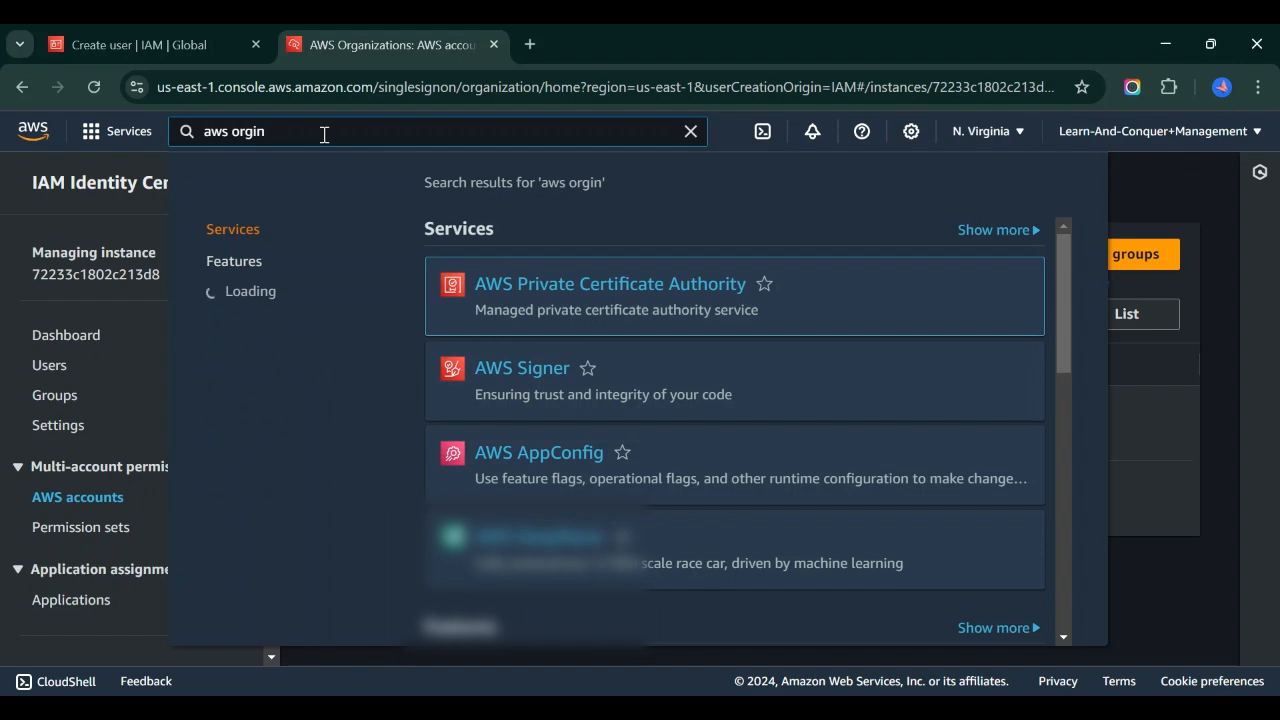
{"action": "key", "text": "BackSpace"}
{"action": "key", "text": "BackSpace"}
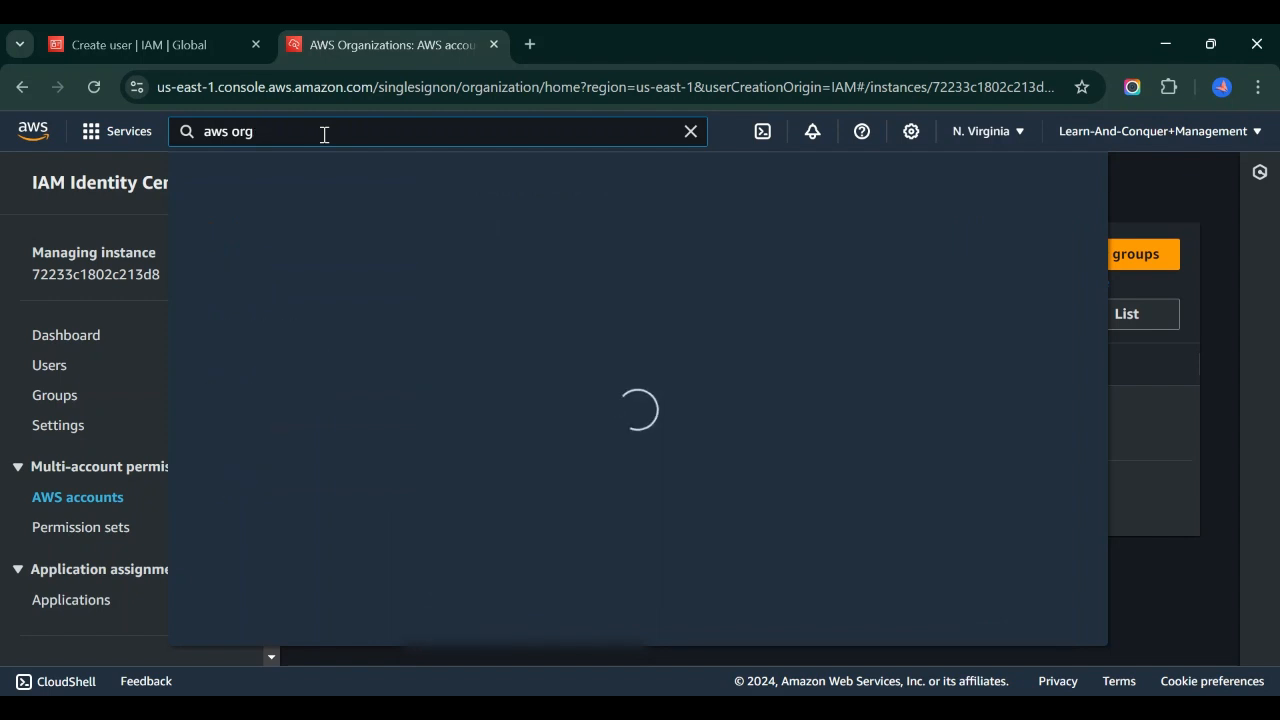
{"action": "type", "text": "aniza"}
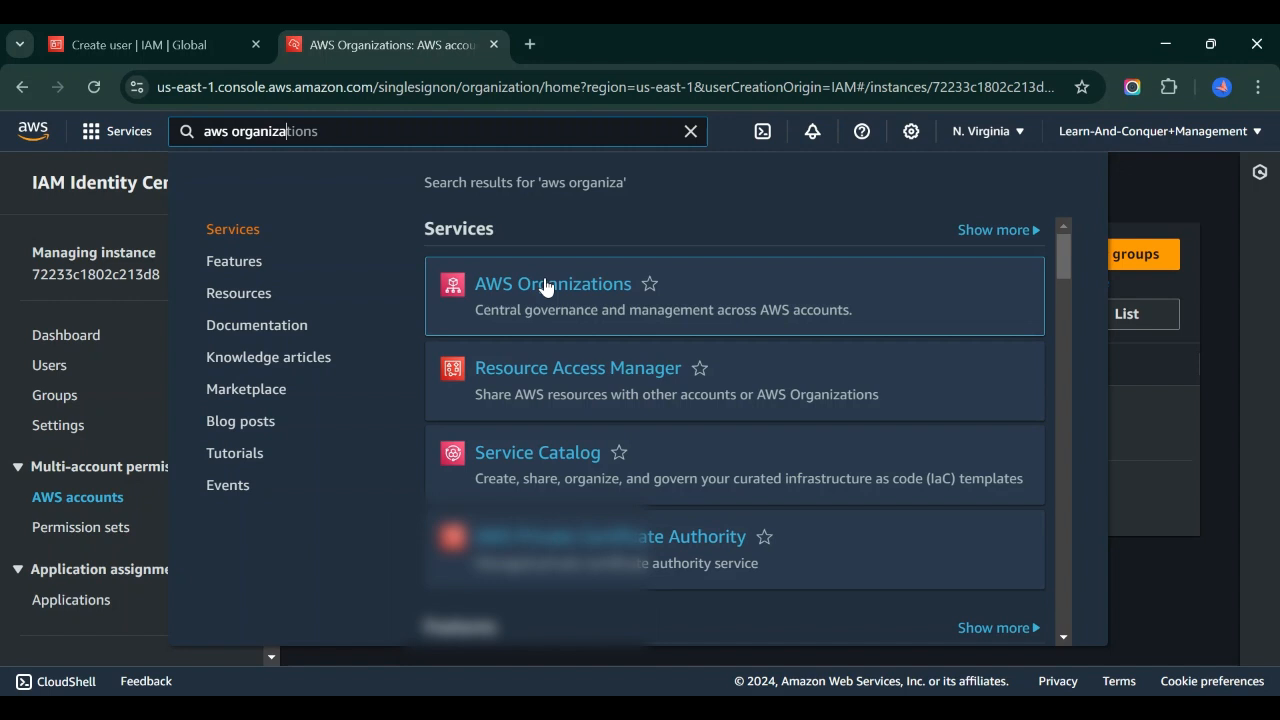
{"action": "middle_click", "coordinate": [566, 286]}
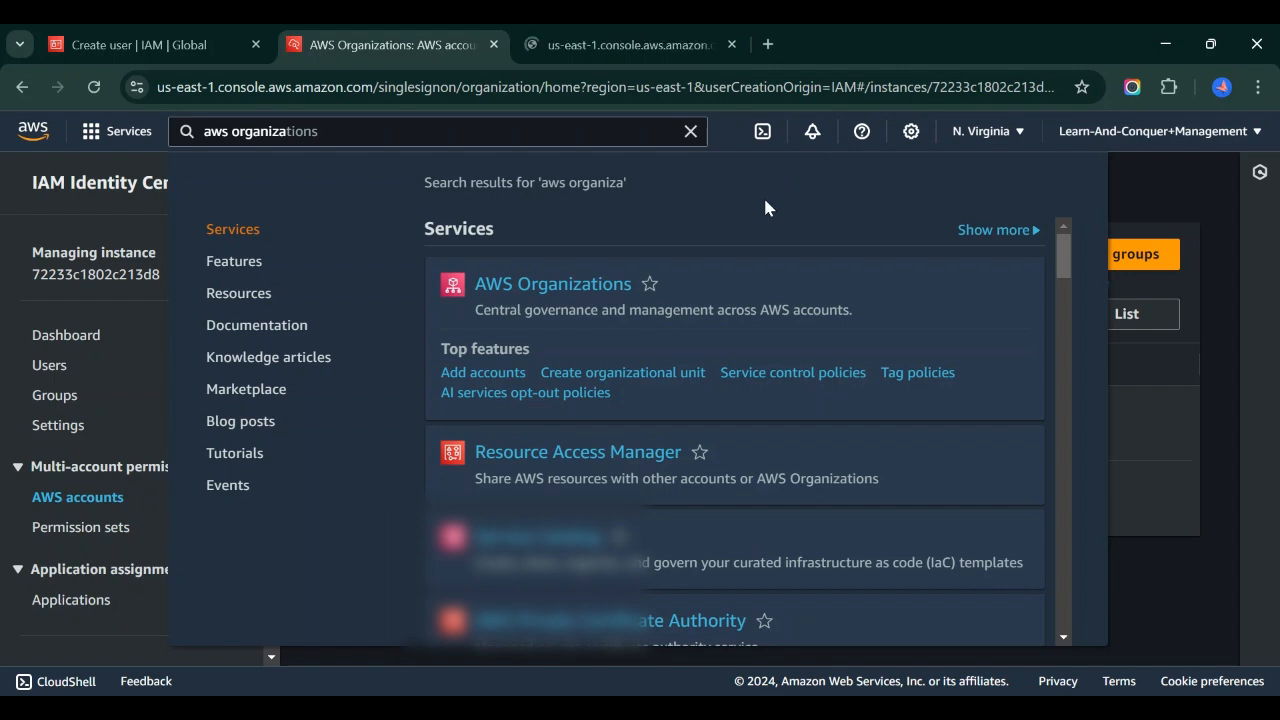
{"action": "left_click", "coordinate": [595, 44]}
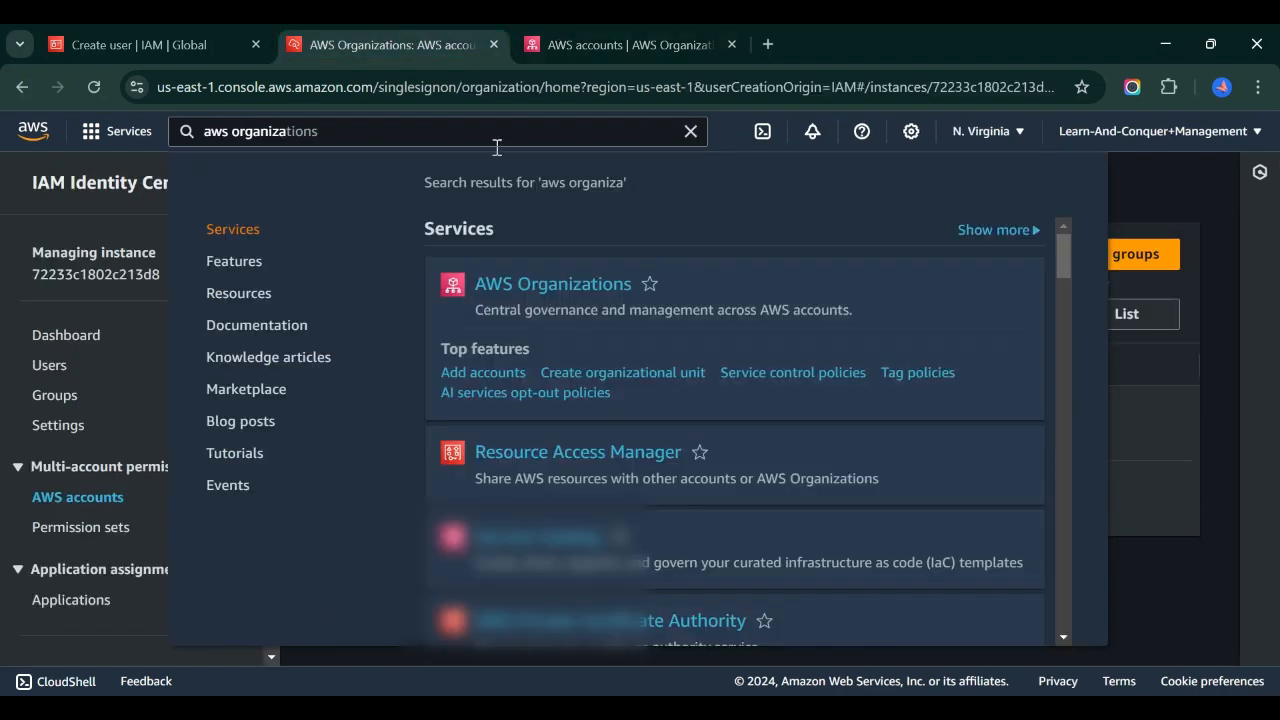
{"action": "left_click", "coordinate": [690, 131]}
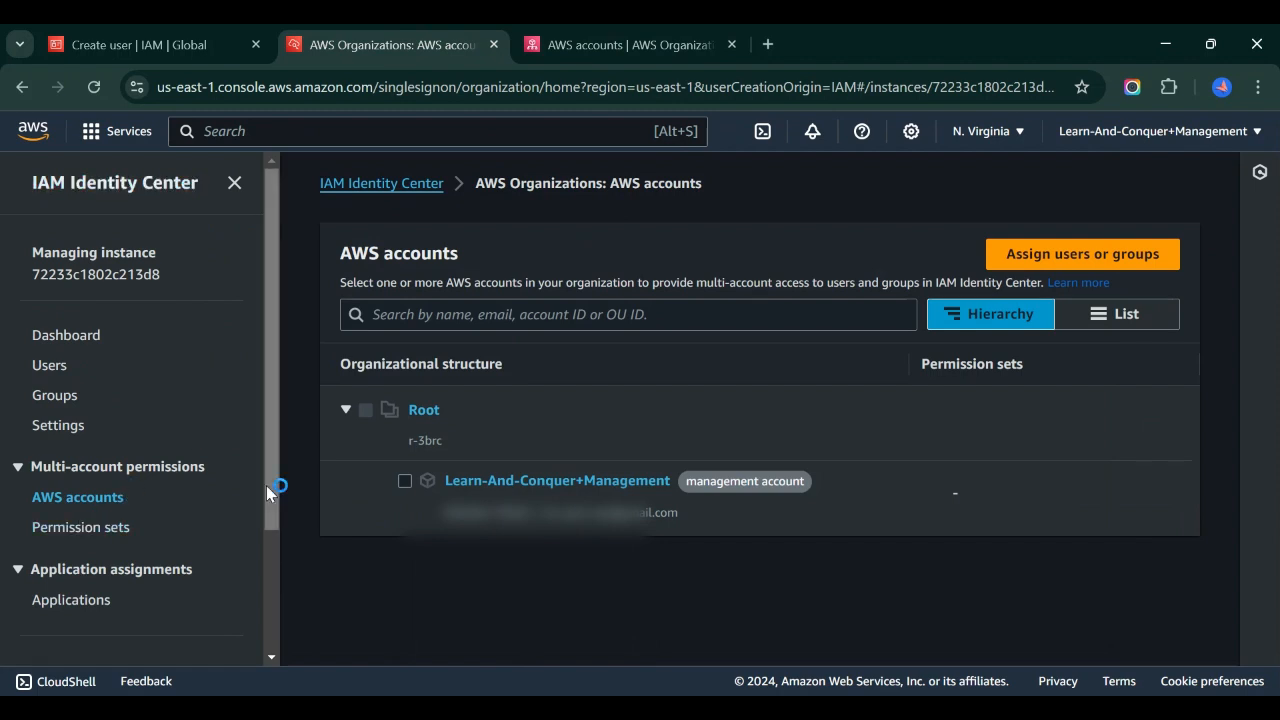
Open Users in the IAM Identity Center navigation pane, showing no users found
{"action": "left_click", "coordinate": [52, 366]}
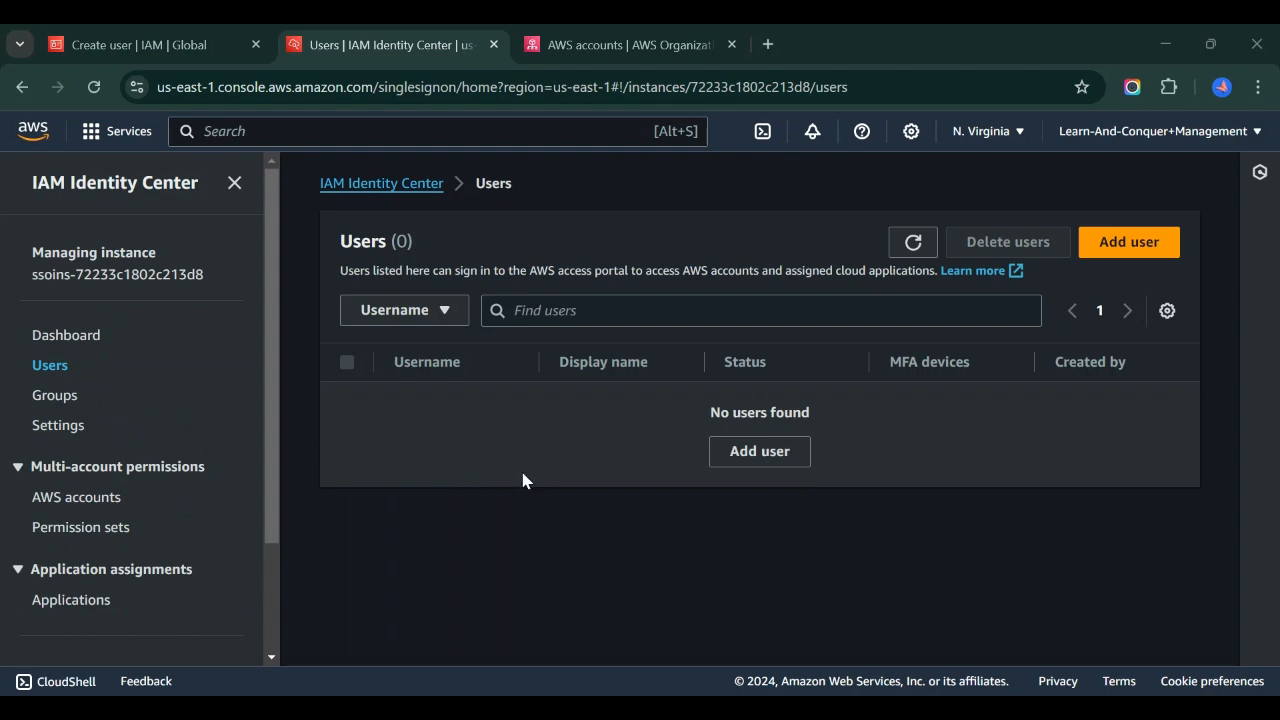
Start adding an Identity Center user with username lnc-admin
{"action": "left_click", "coordinate": [772, 460]}
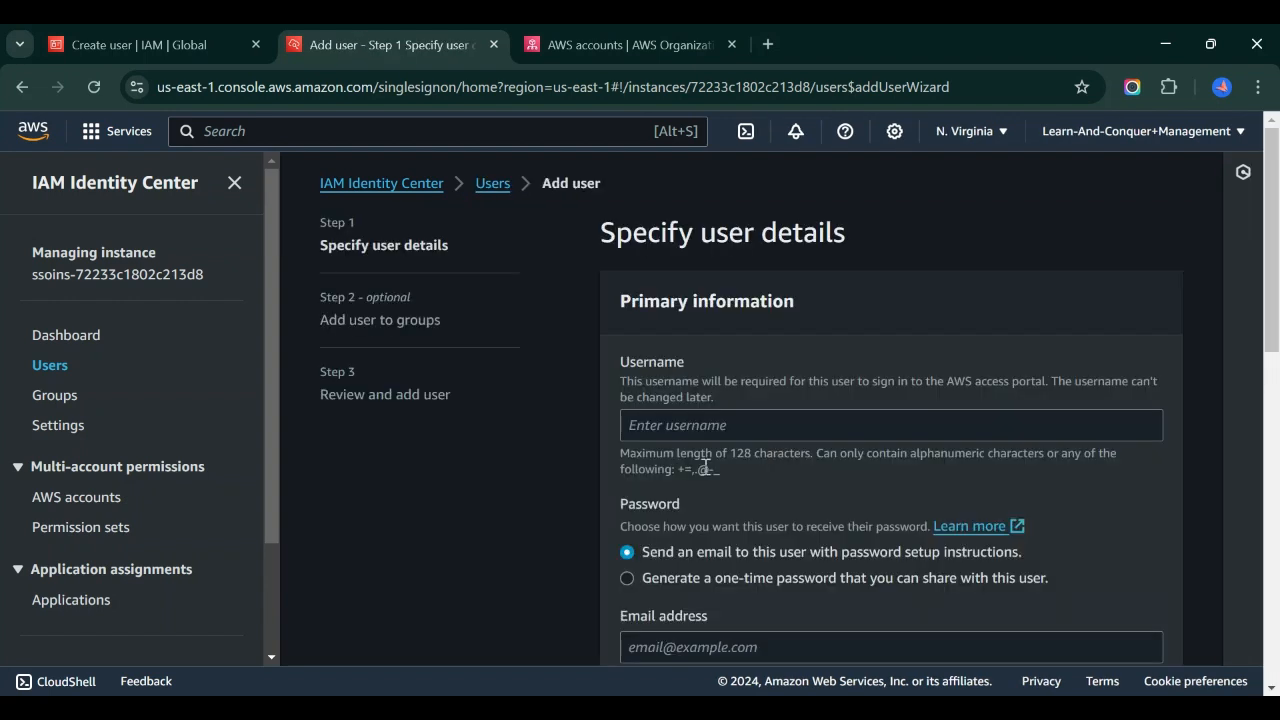
{"action": "left_click", "coordinate": [645, 426]}
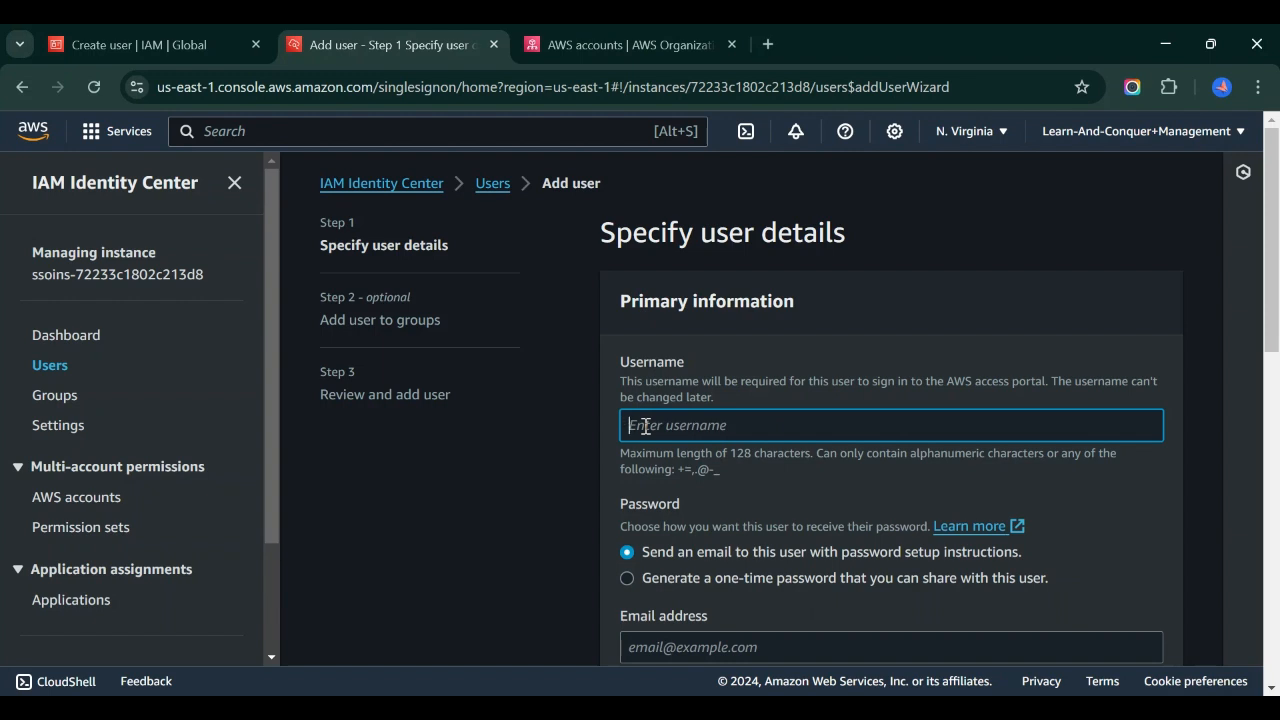
{"action": "type", "text": "lnc-admin"}
{"action": "scroll", "coordinate": [645, 426], "scroll_direction": "down", "scroll_amount": 3}
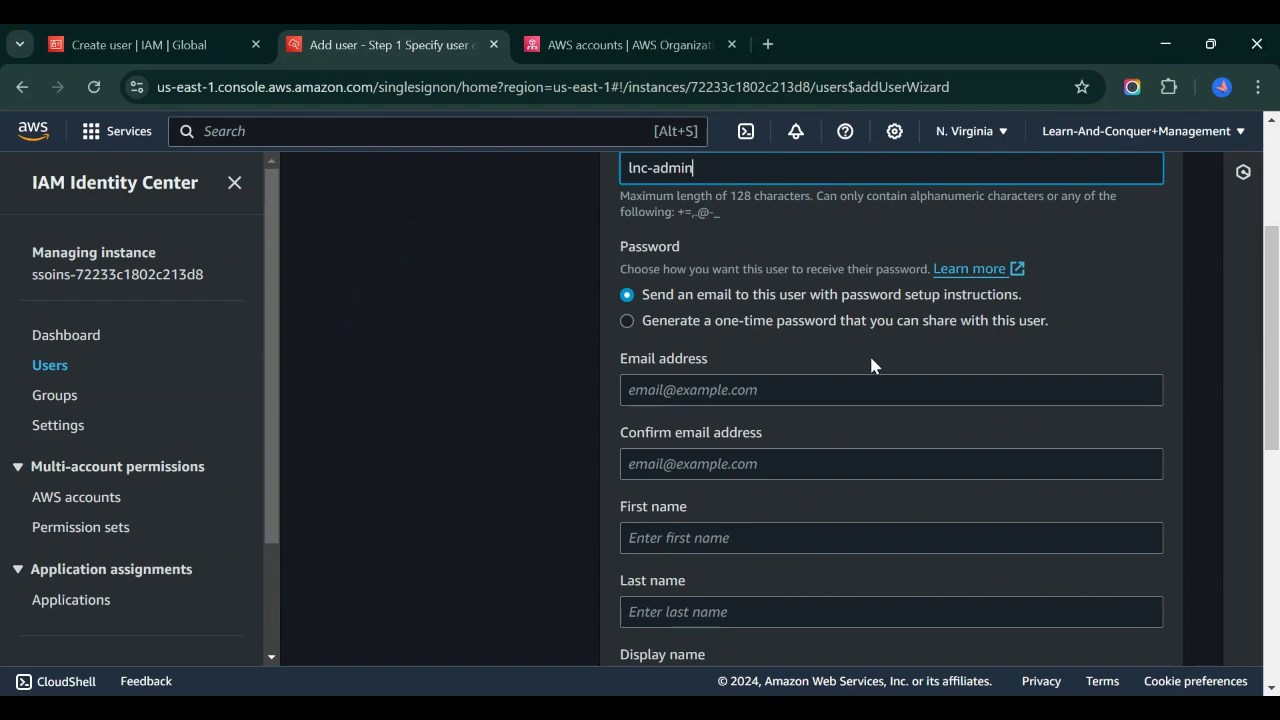
{"action": "scroll", "coordinate": [782, 364], "scroll_direction": "down", "scroll_amount": 1}
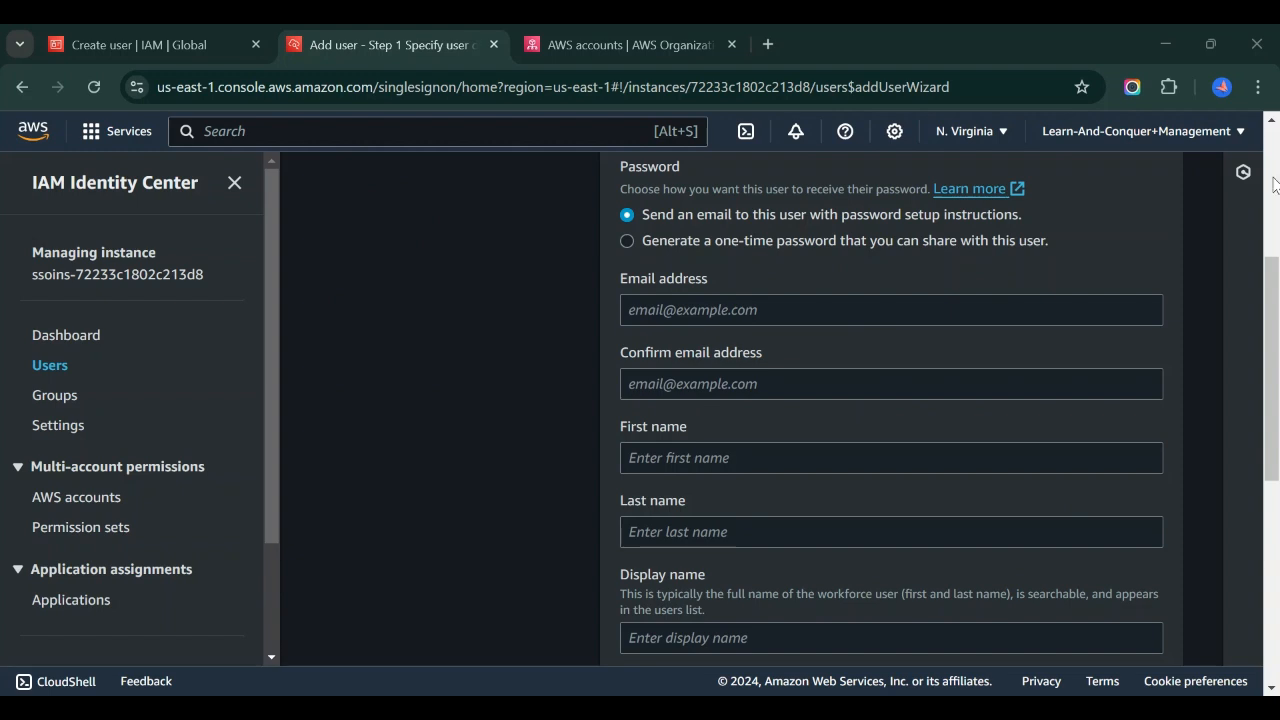
Paste the user's email address into both the email and confirm email fields
{"action": "left_click", "coordinate": [717, 311]}
{"action": "type", "text": "ln"}
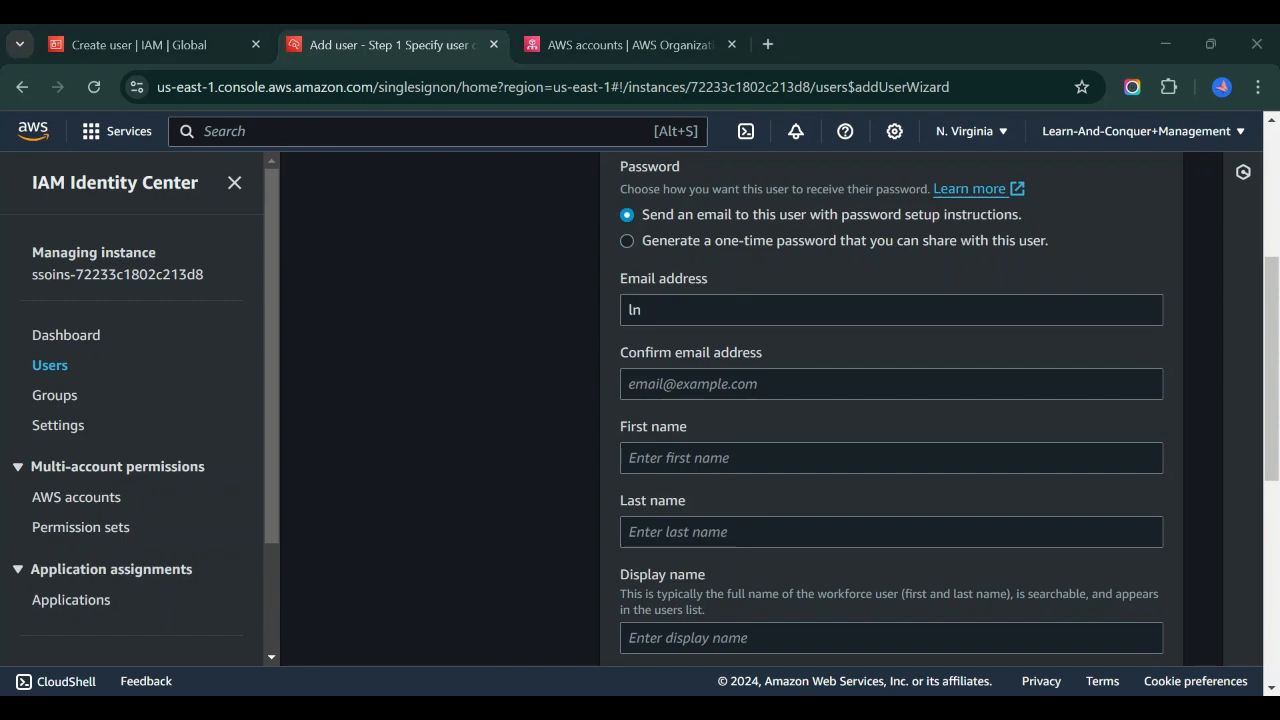
{"action": "double_click", "coordinate": [654, 306]}
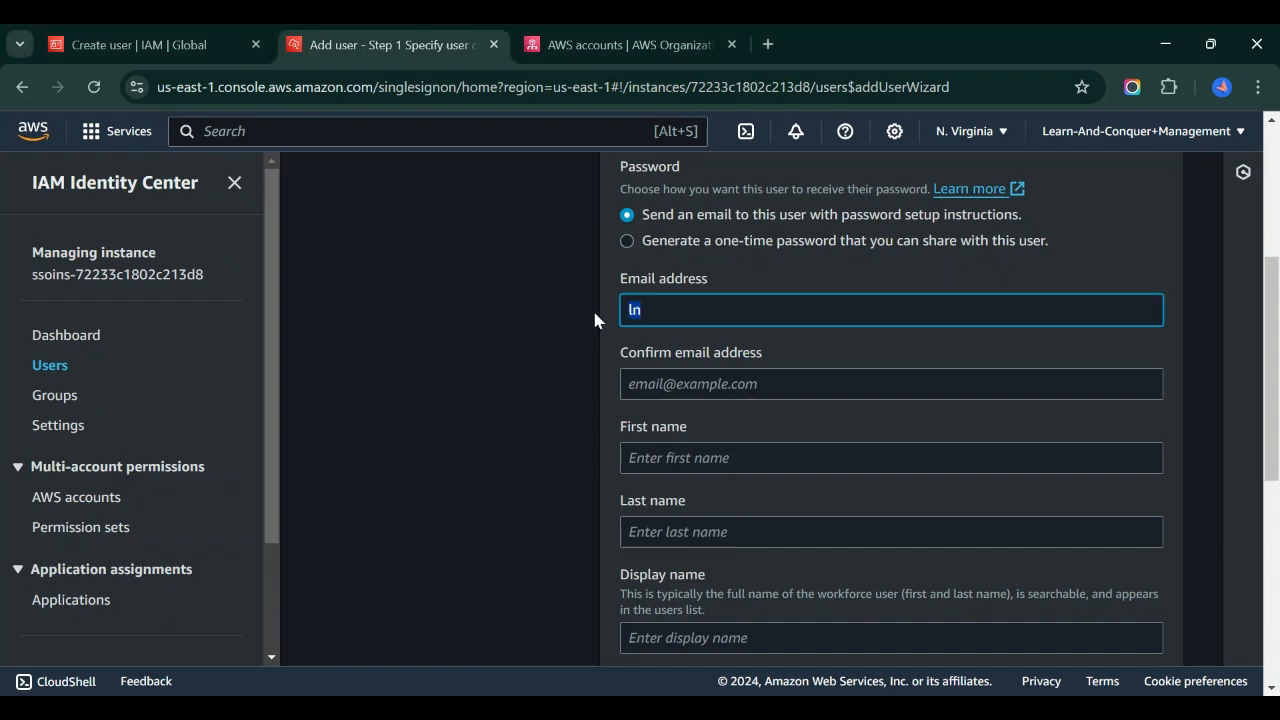
{"action": "key", "text": "BackSpace"}
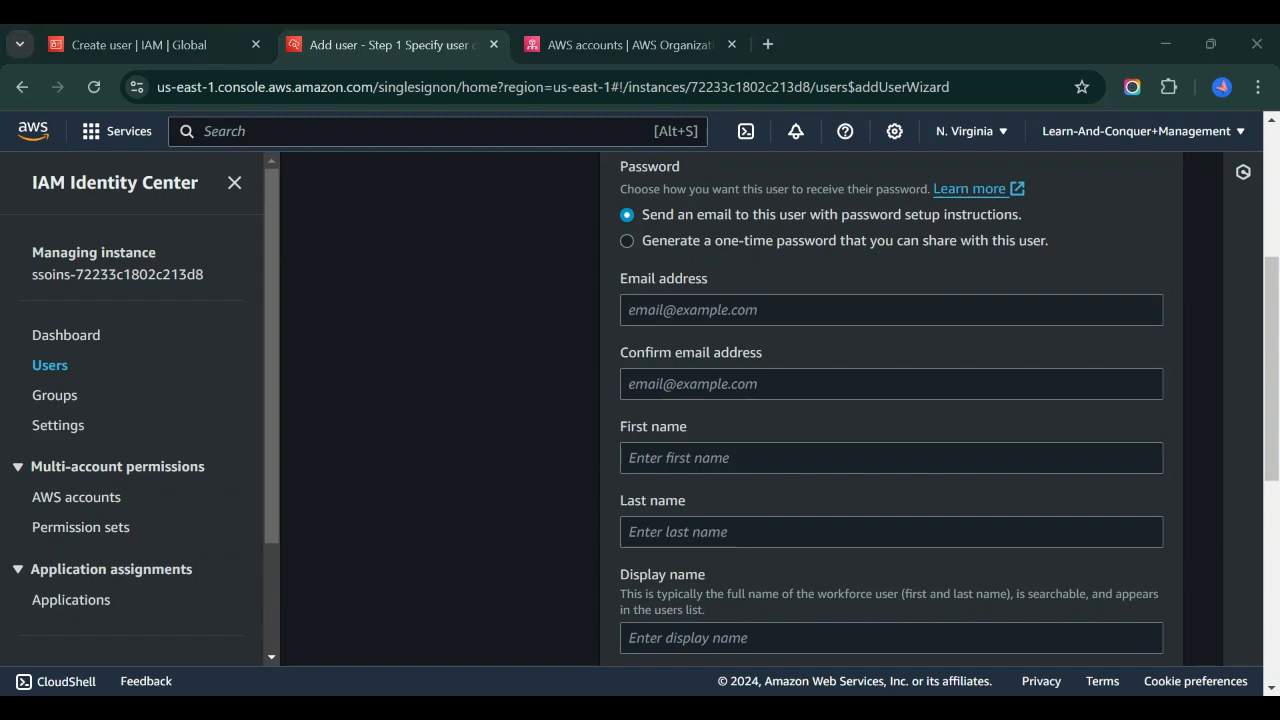
{"action": "left_click", "coordinate": [673, 308]}
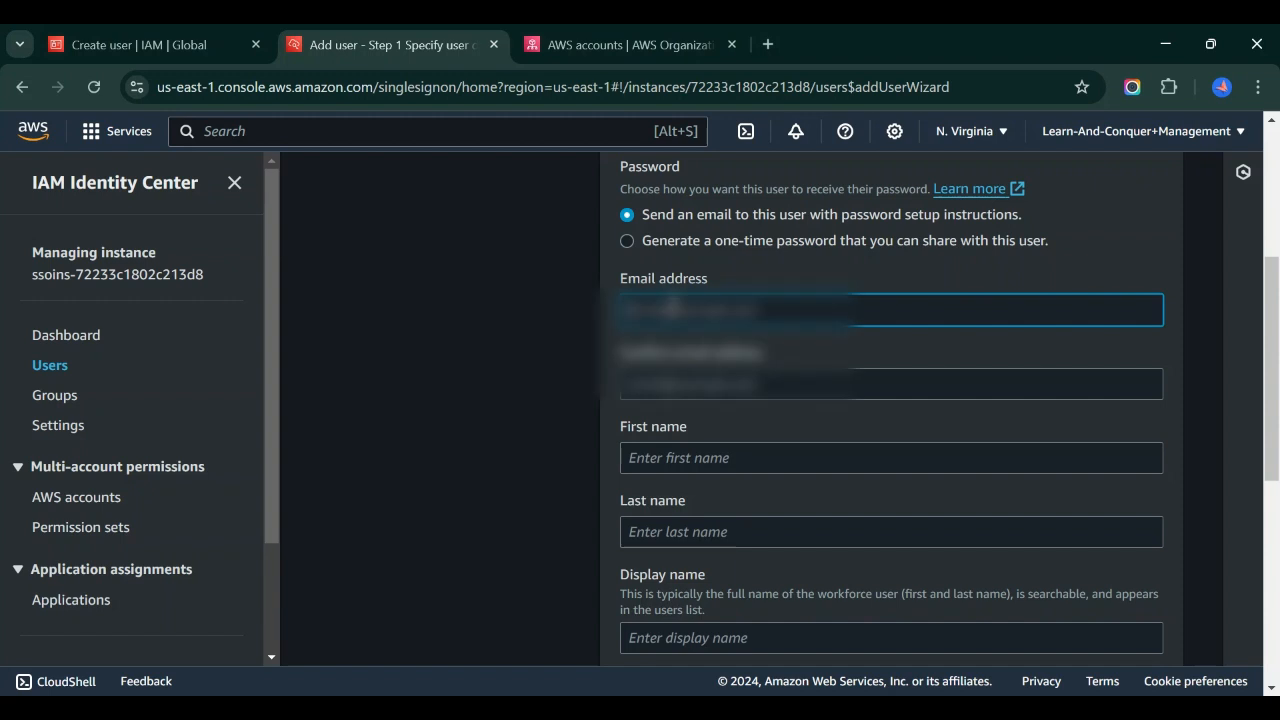
{"action": "key", "text": "ctrl+v"}
{"action": "left_click", "coordinate": [702, 388]}
{"action": "key", "text": "ctrl+v"}
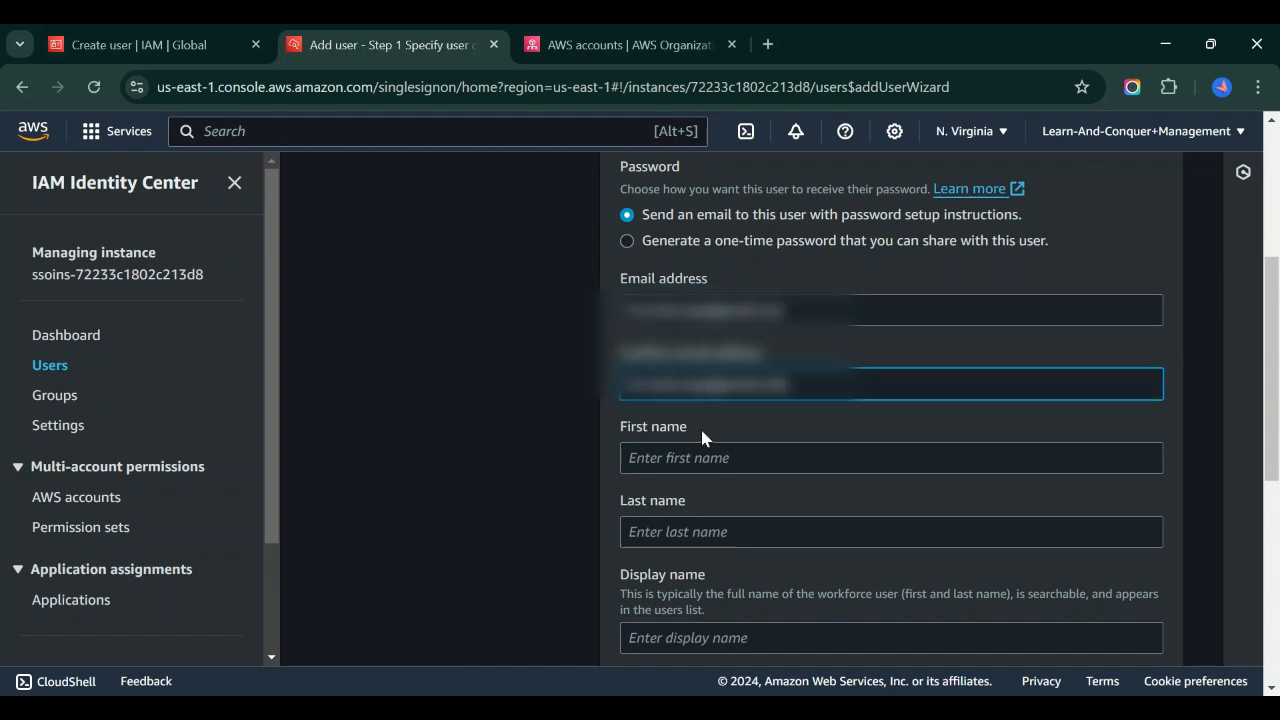
Enter first name 'Learn' and last name '& Conquer', then continue to groups
{"action": "left_click", "coordinate": [704, 455]}
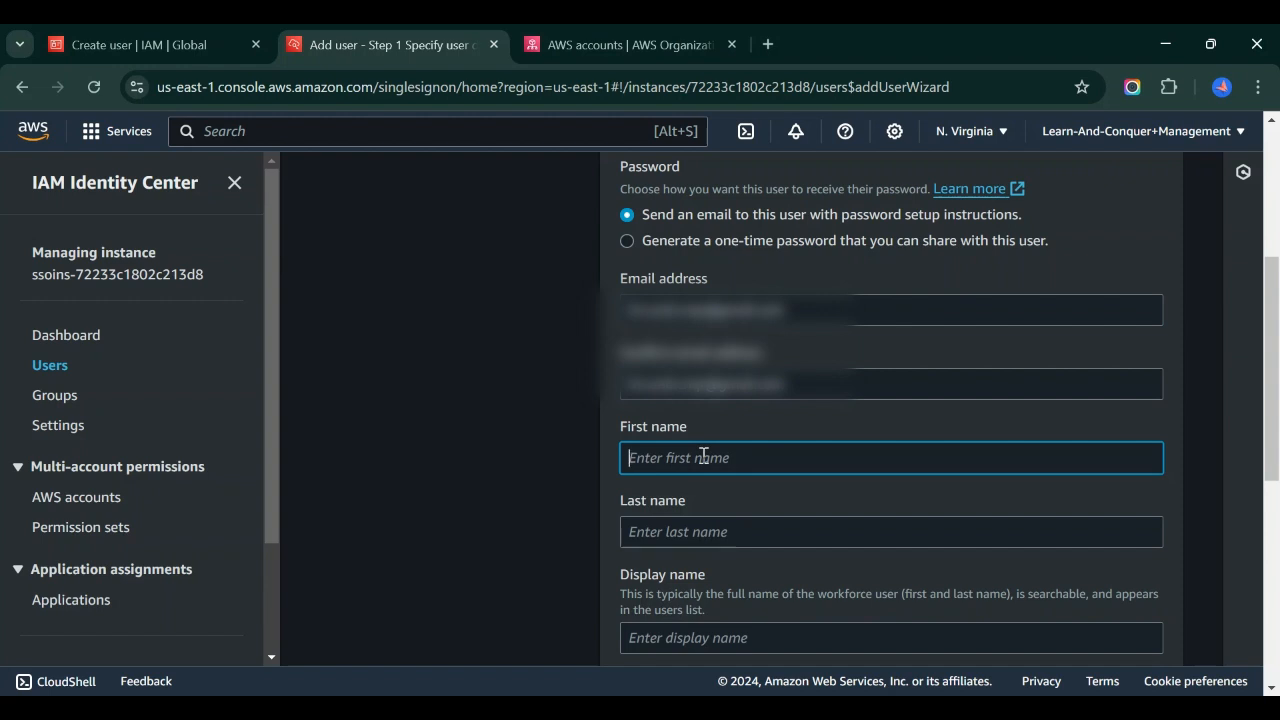
{"action": "type", "text": "Le"}
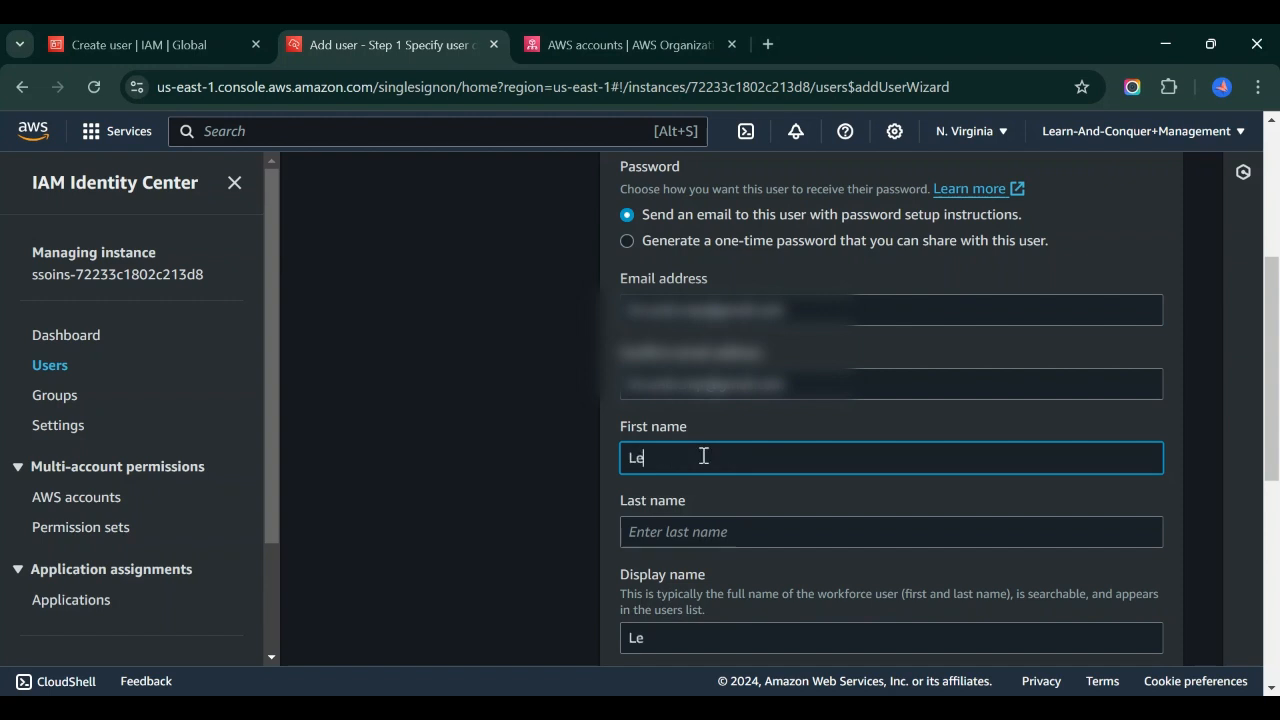
{"action": "type", "text": "arn"}
{"action": "left_click", "coordinate": [672, 531]}
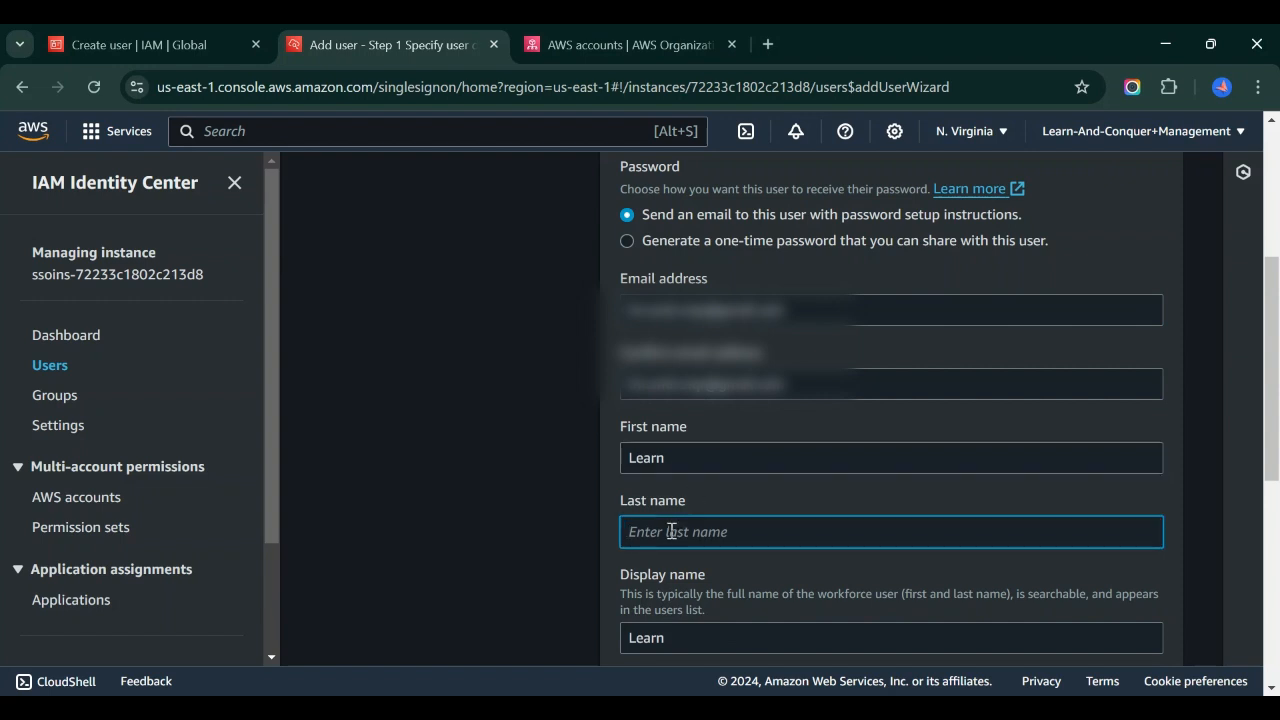
{"action": "type", "text": "&"}
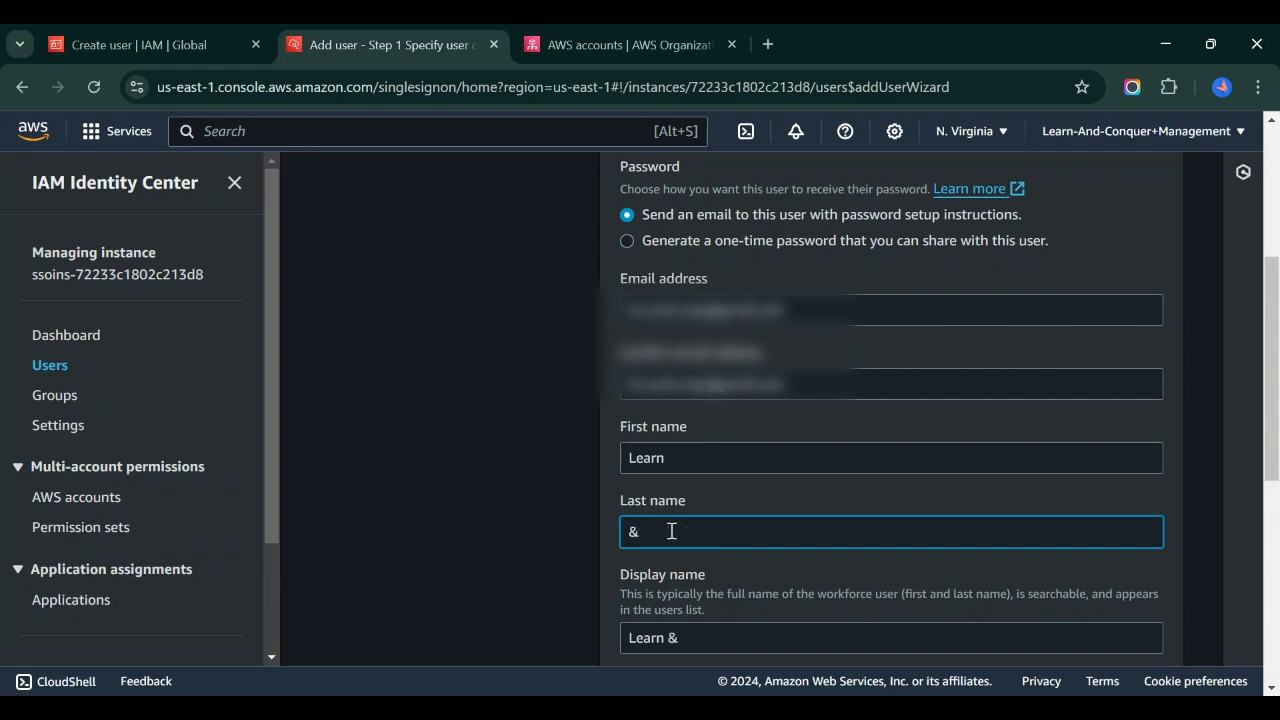
{"action": "type", "text": " Conquer"}
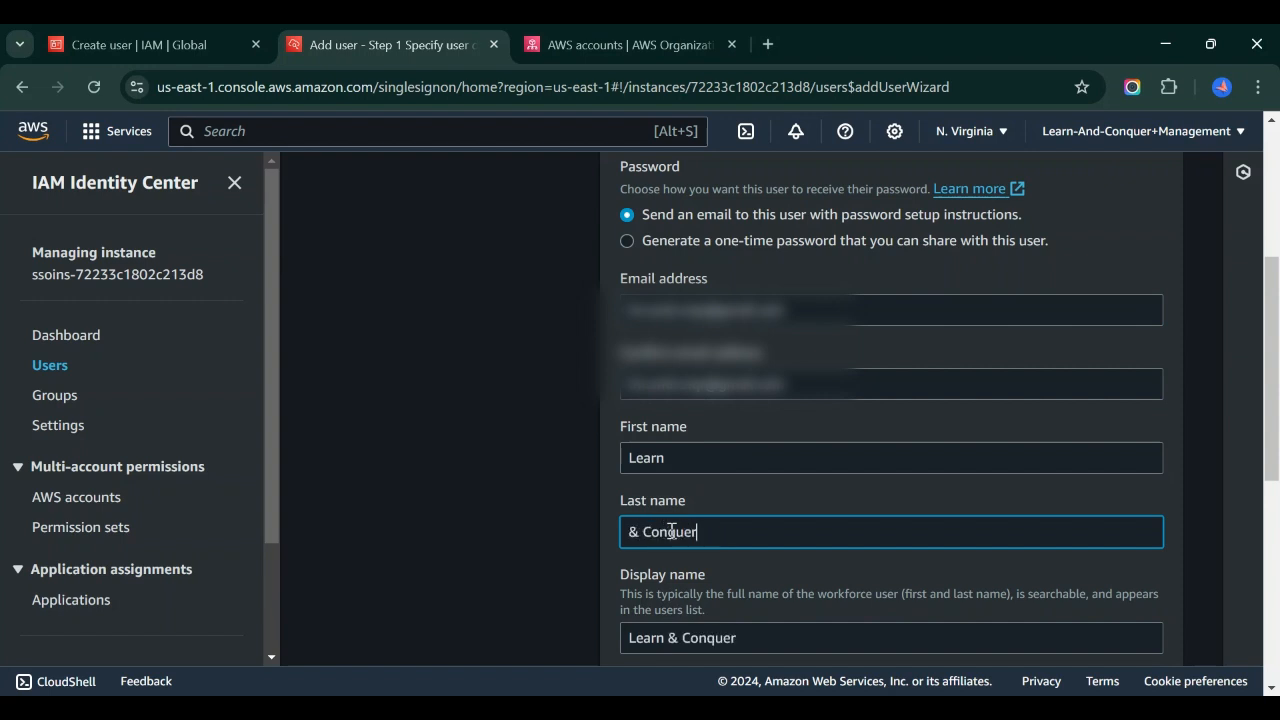
{"action": "scroll", "coordinate": [850, 555], "scroll_direction": "down", "scroll_amount": 3}
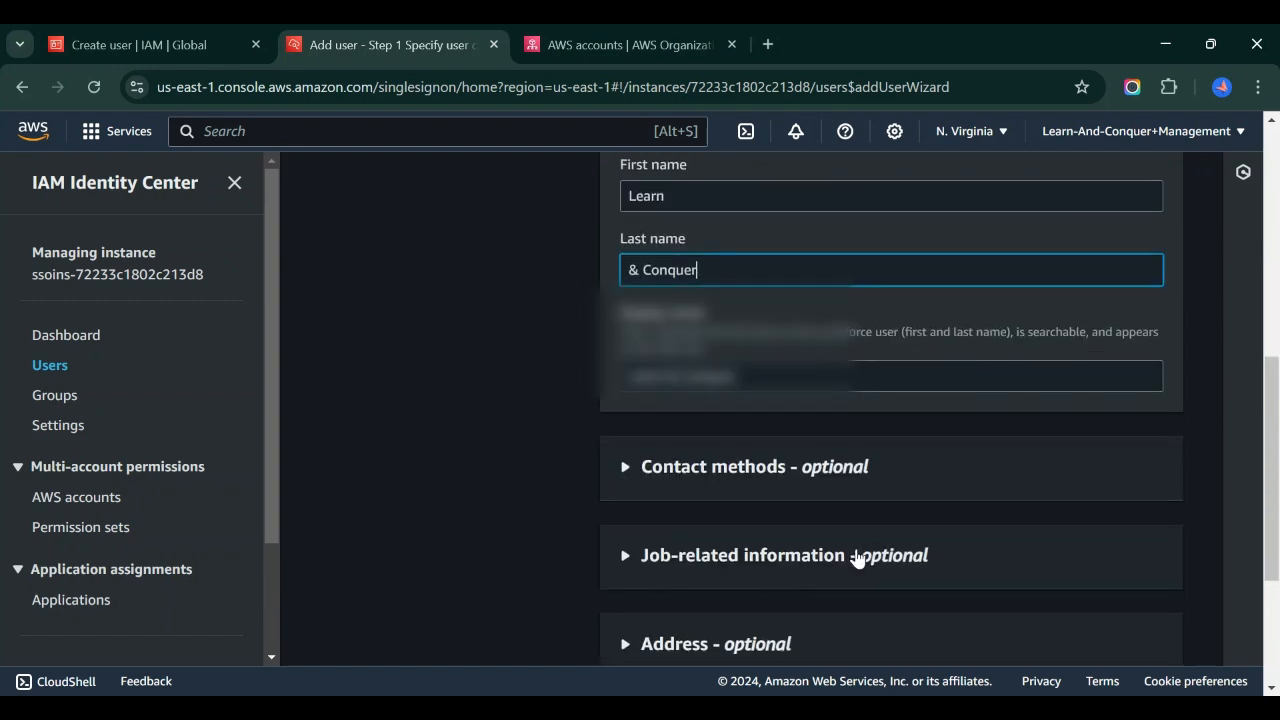
{"action": "scroll", "coordinate": [800, 540], "scroll_direction": "up", "scroll_amount": 2}
{"action": "scroll", "coordinate": [776, 530], "scroll_direction": "down", "scroll_amount": 1}
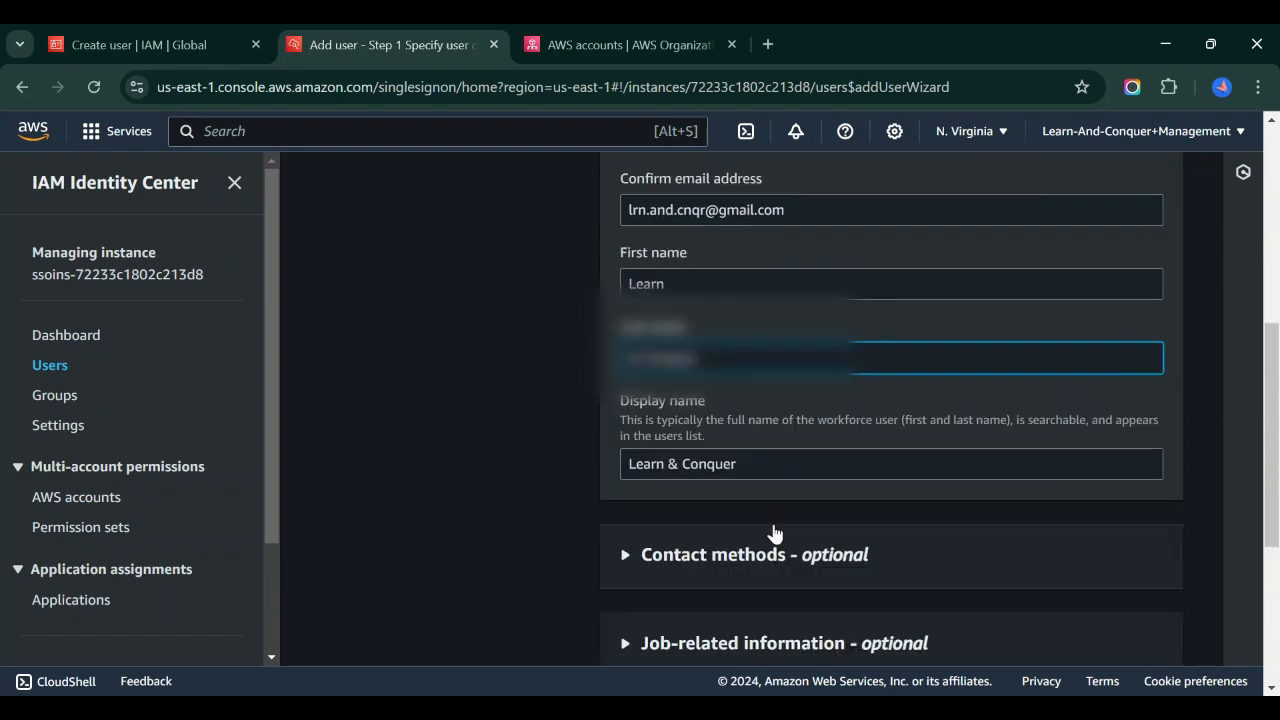
{"action": "scroll", "coordinate": [775, 532], "scroll_direction": "down", "scroll_amount": 1}
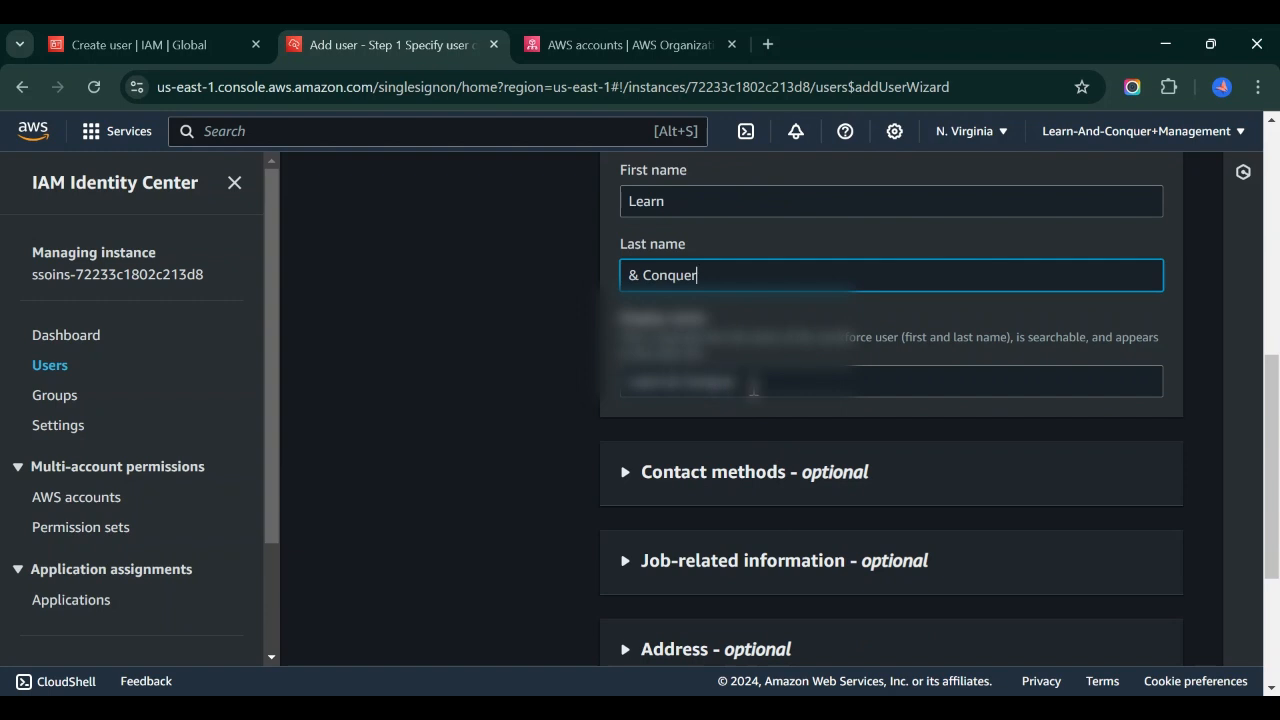
{"action": "scroll", "coordinate": [803, 443], "scroll_direction": "down", "scroll_amount": 2}
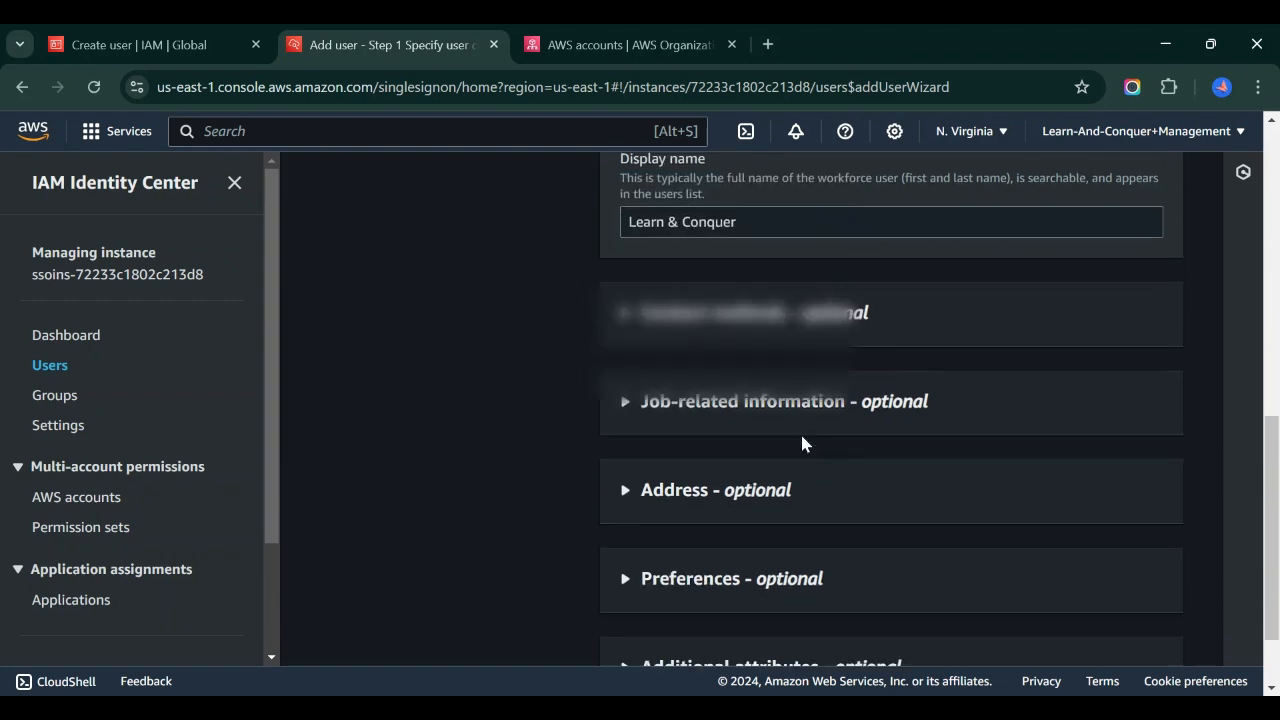
{"action": "scroll", "coordinate": [803, 445], "scroll_direction": "down", "scroll_amount": 1}
{"action": "scroll", "coordinate": [803, 445], "scroll_direction": "up", "scroll_amount": 4}
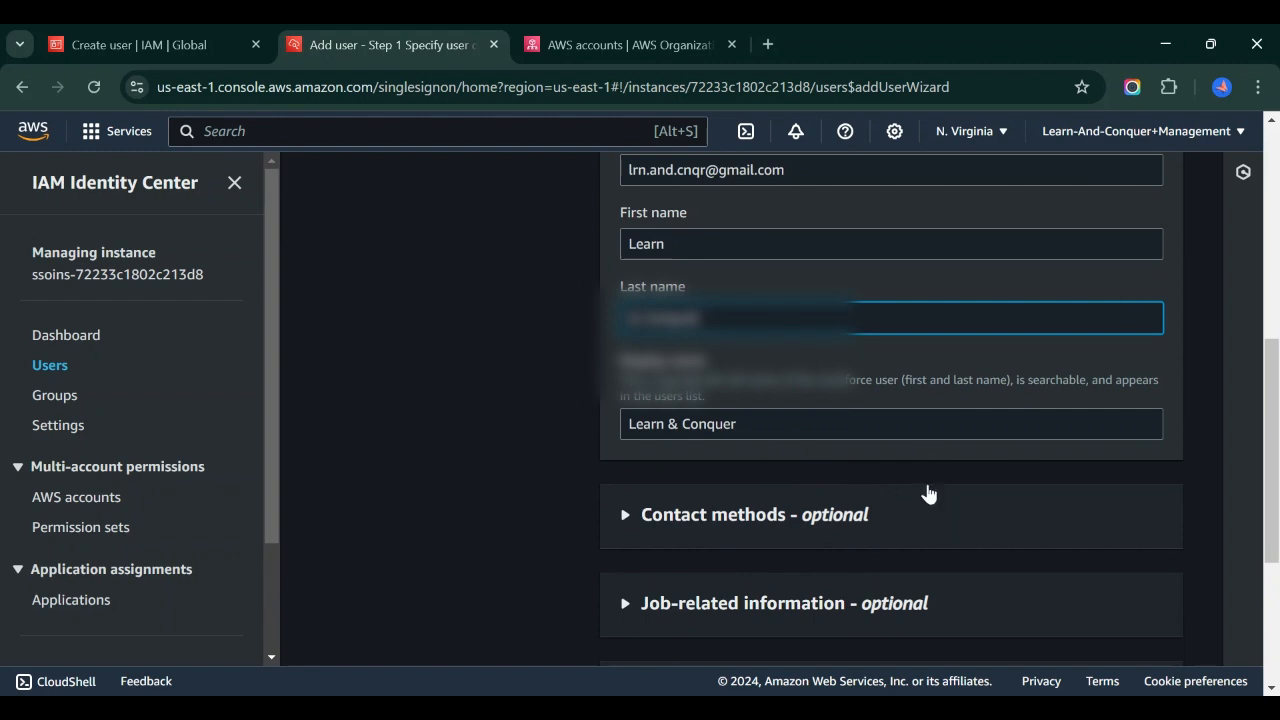
{"action": "scroll", "coordinate": [777, 403], "scroll_direction": "up", "scroll_amount": 1}
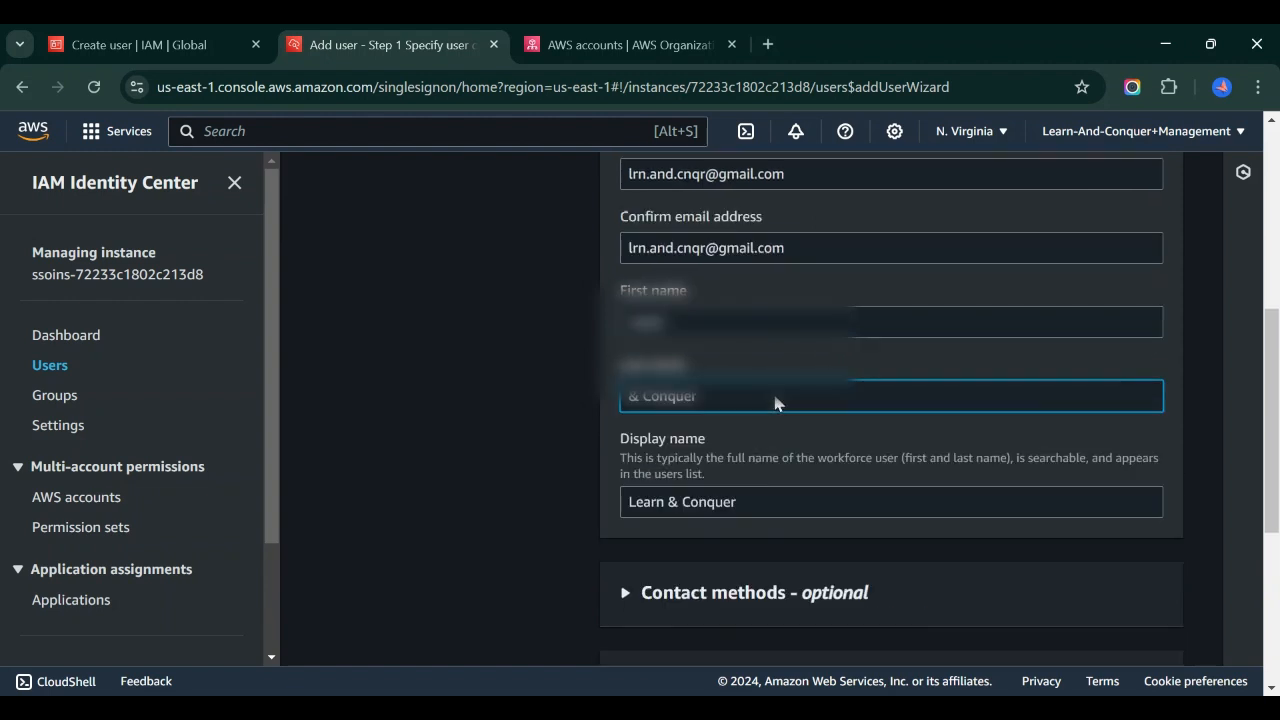
{"action": "scroll", "coordinate": [775, 403], "scroll_direction": "up", "scroll_amount": 1}
{"action": "scroll", "coordinate": [777, 403], "scroll_direction": "up", "scroll_amount": 1}
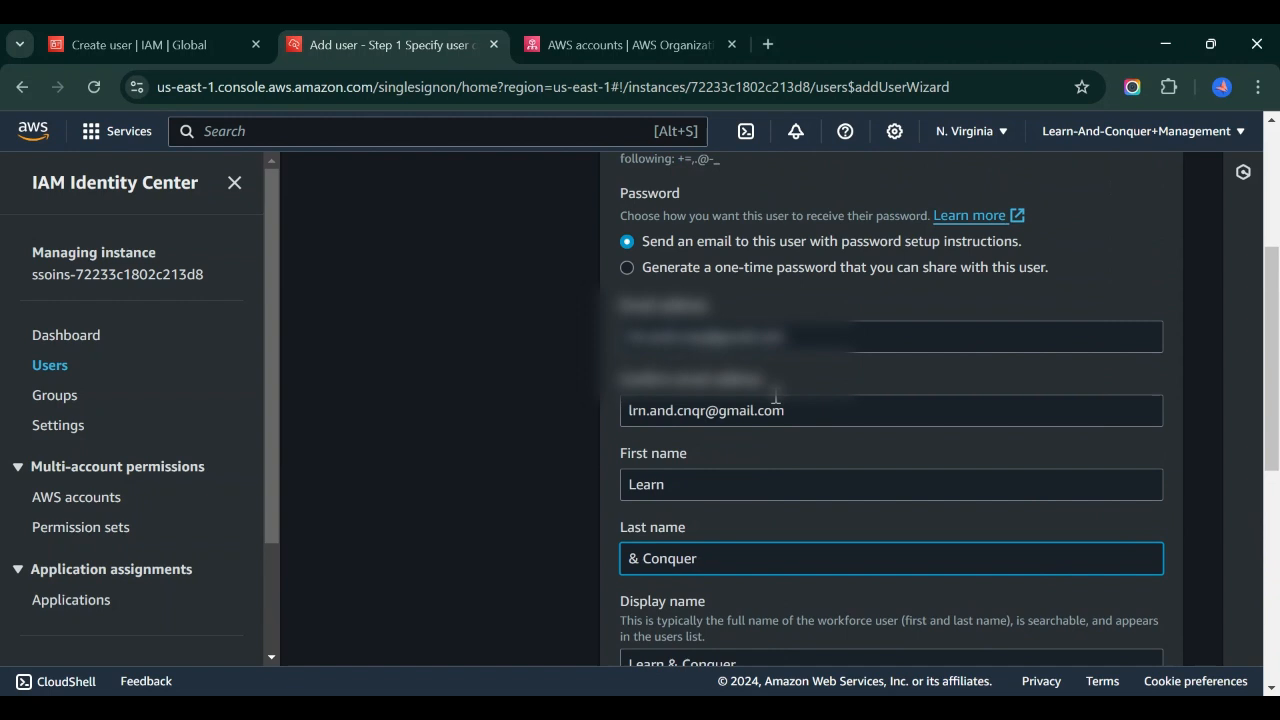
{"action": "scroll", "coordinate": [776, 400], "scroll_direction": "up", "scroll_amount": 1}
{"action": "scroll", "coordinate": [772, 402], "scroll_direction": "down", "scroll_amount": 10}
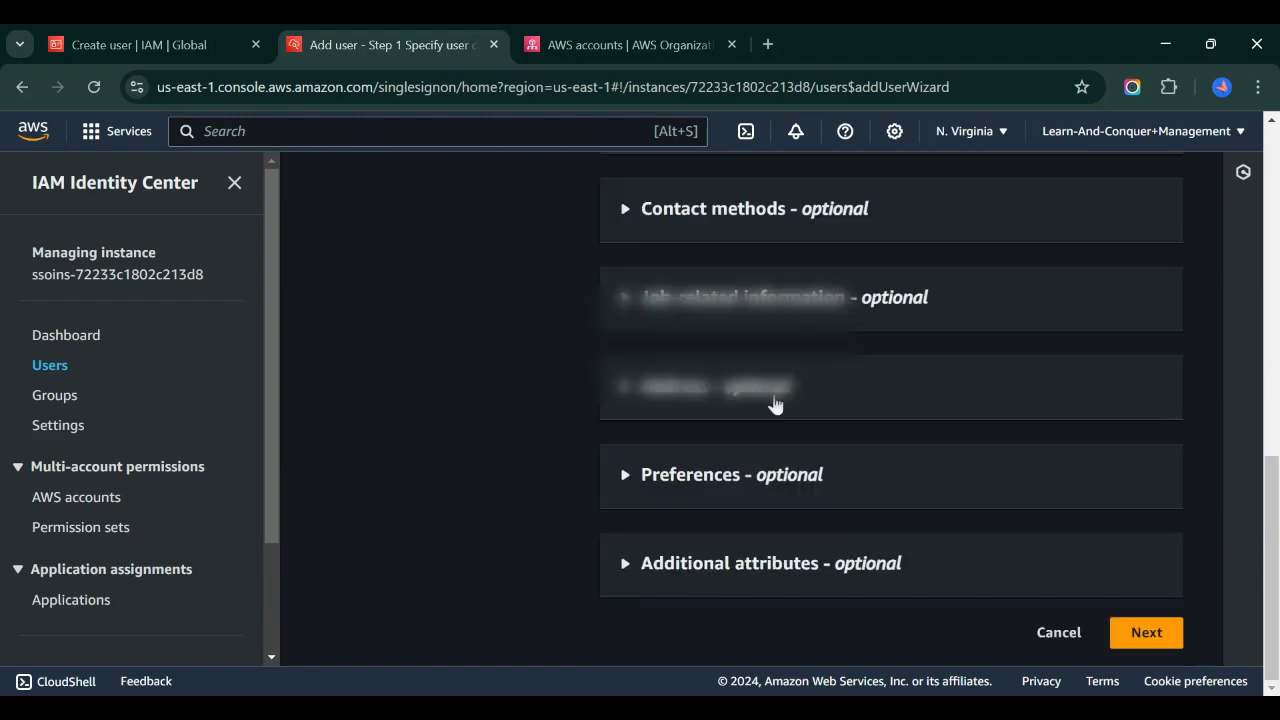
{"action": "left_click", "coordinate": [1147, 640]}
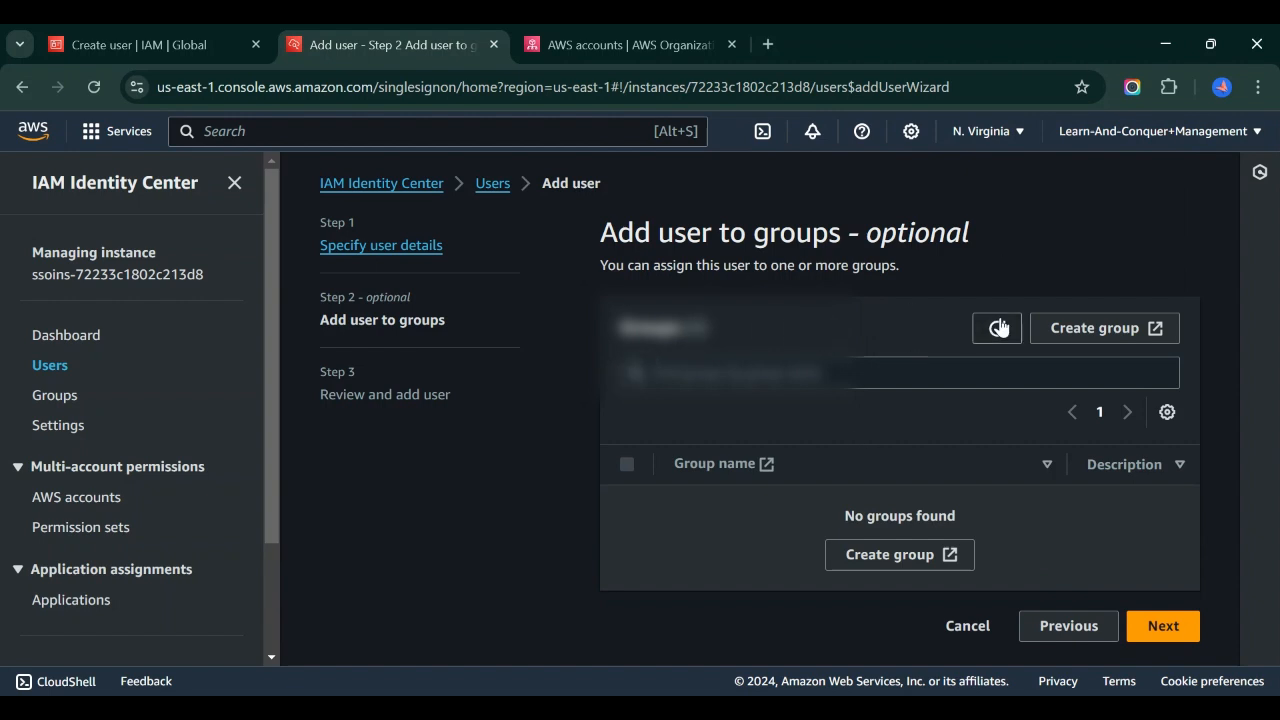
Skip the groups step, review the details, and add the lnc-admin user
{"action": "left_click", "coordinate": [1163, 626]}
{"action": "scroll", "coordinate": [896, 505], "scroll_direction": "down", "scroll_amount": 5}
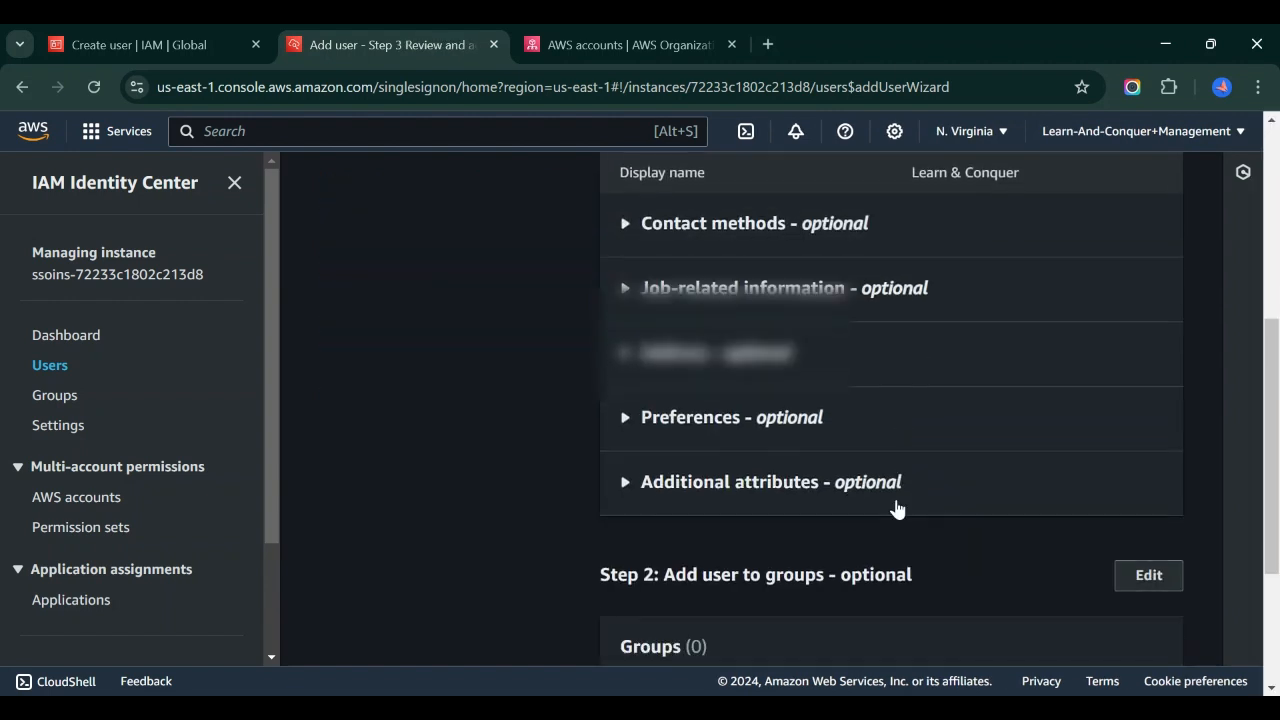
{"action": "scroll", "coordinate": [896, 509], "scroll_direction": "up", "scroll_amount": 3}
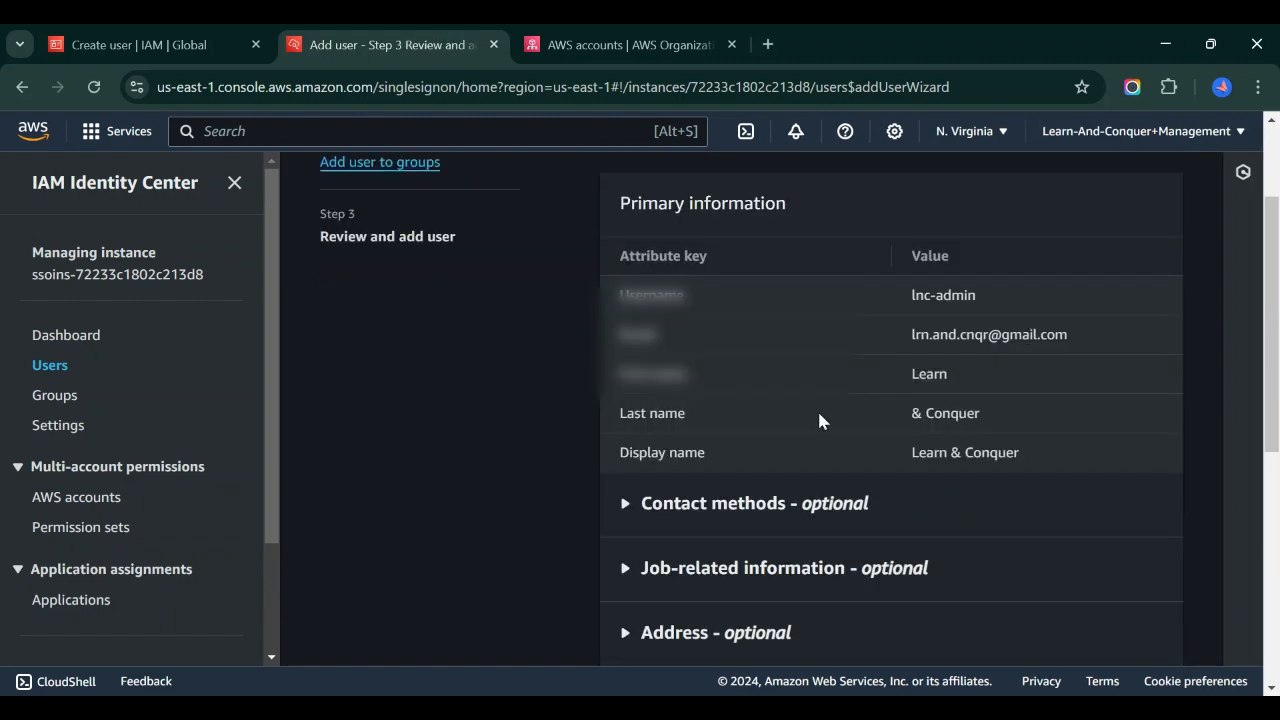
{"action": "scroll", "coordinate": [946, 503], "scroll_direction": "down", "scroll_amount": 5}
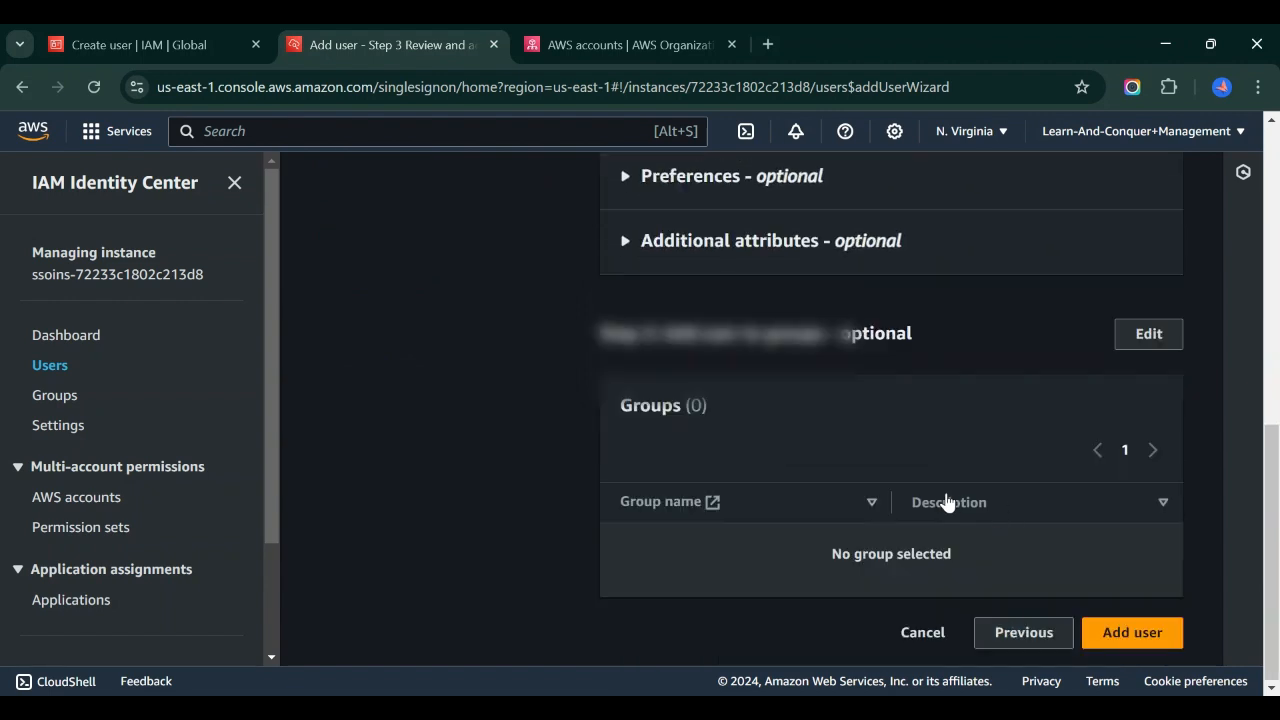
{"action": "left_click", "coordinate": [1125, 636]}
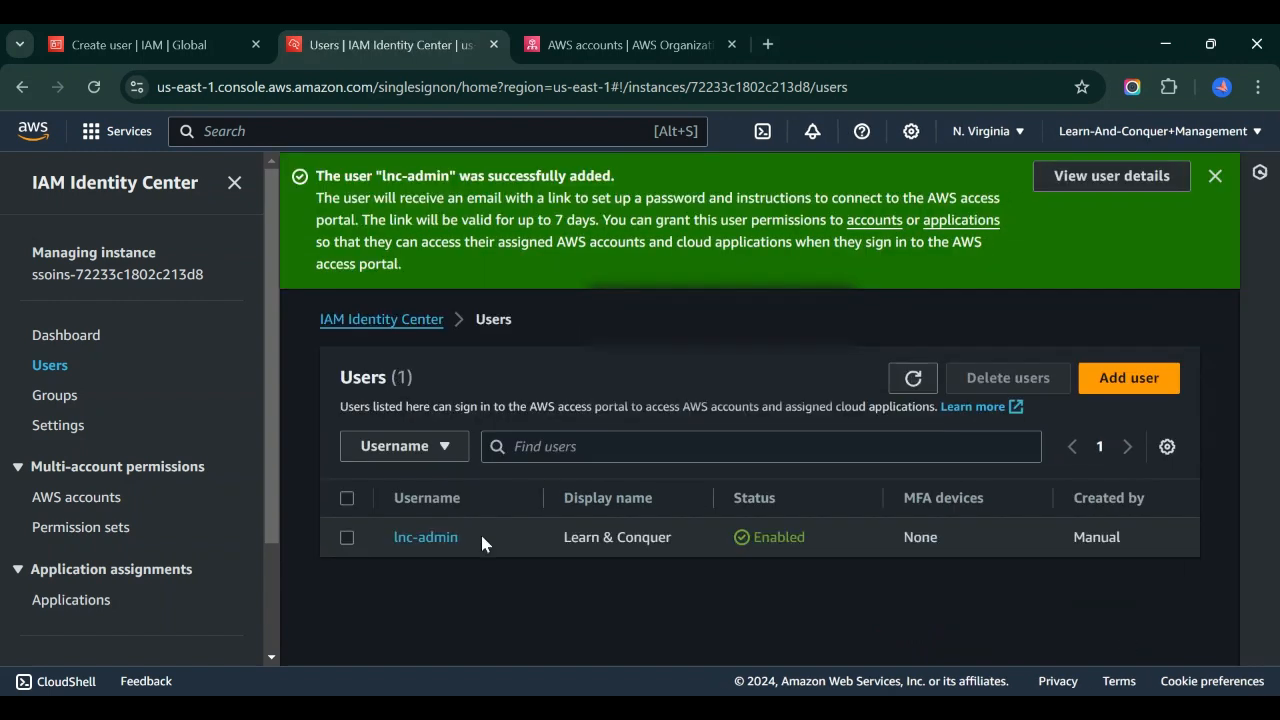
{"action": "left_click", "coordinate": [414, 545]}
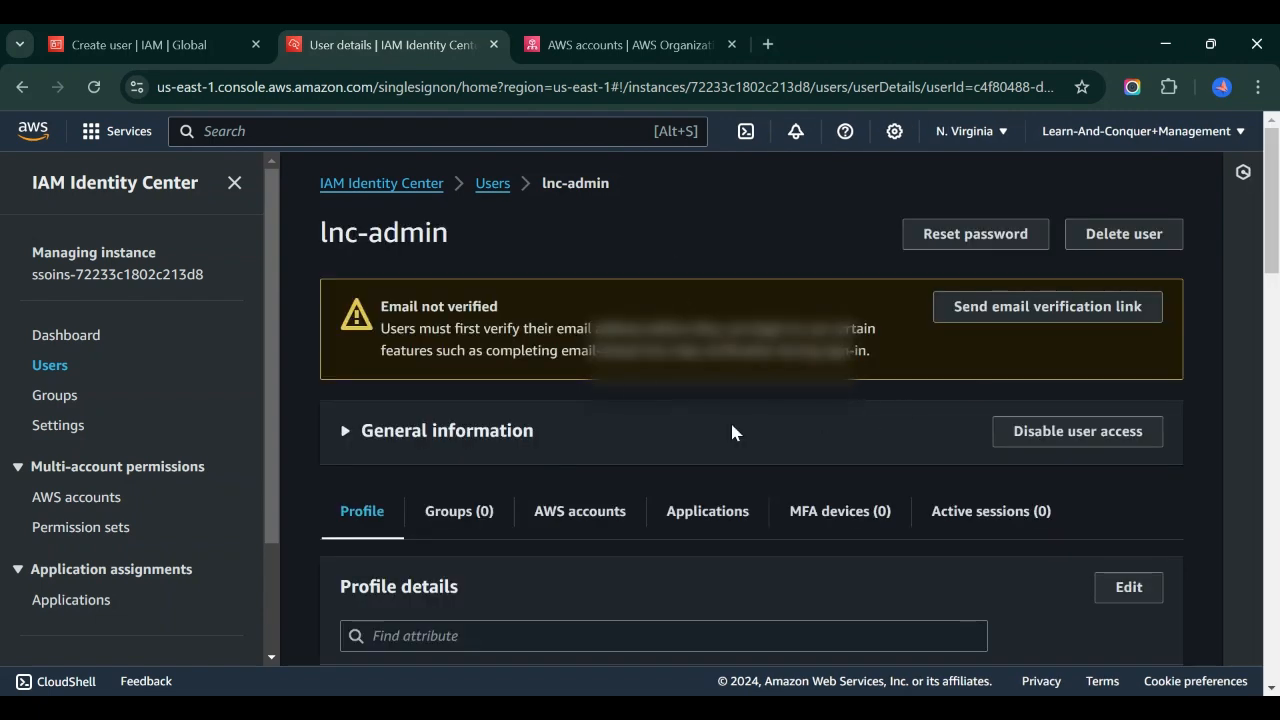
{"action": "scroll", "coordinate": [732, 432], "scroll_direction": "down", "scroll_amount": 5}
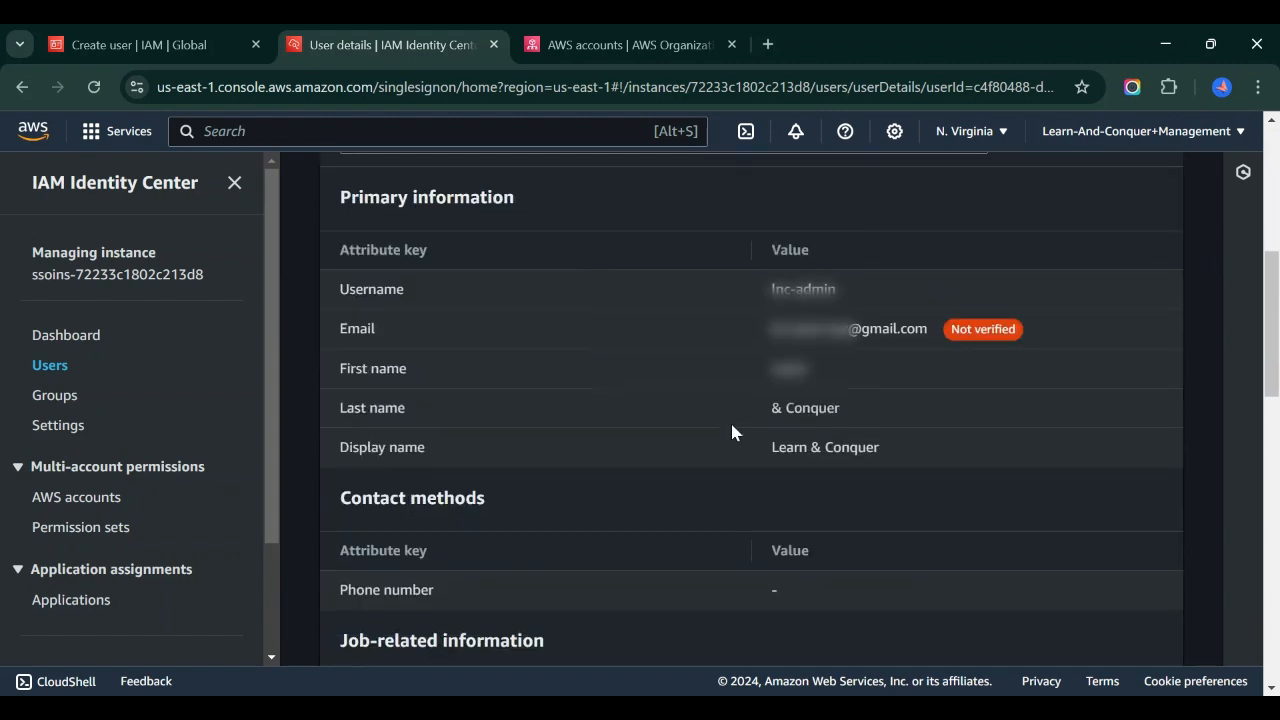
{"action": "scroll", "coordinate": [732, 432], "scroll_direction": "down", "scroll_amount": 3}
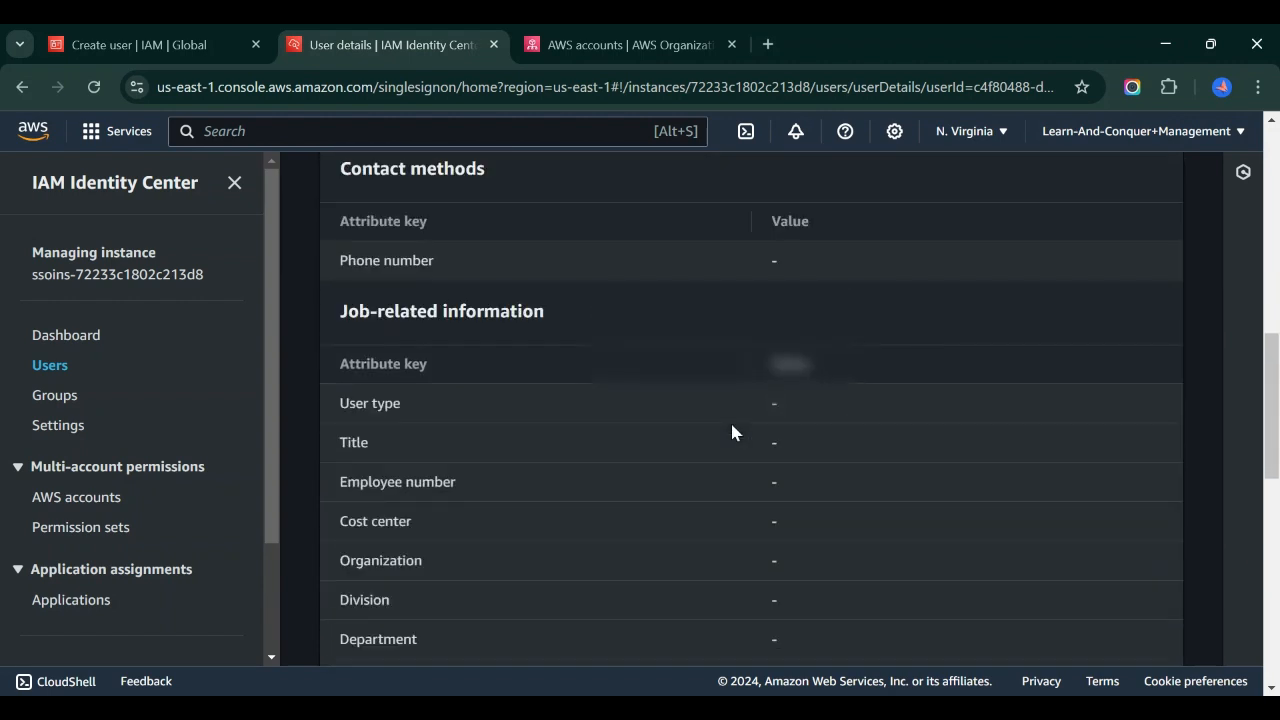
{"action": "scroll", "coordinate": [732, 432], "scroll_direction": "down", "scroll_amount": 1}
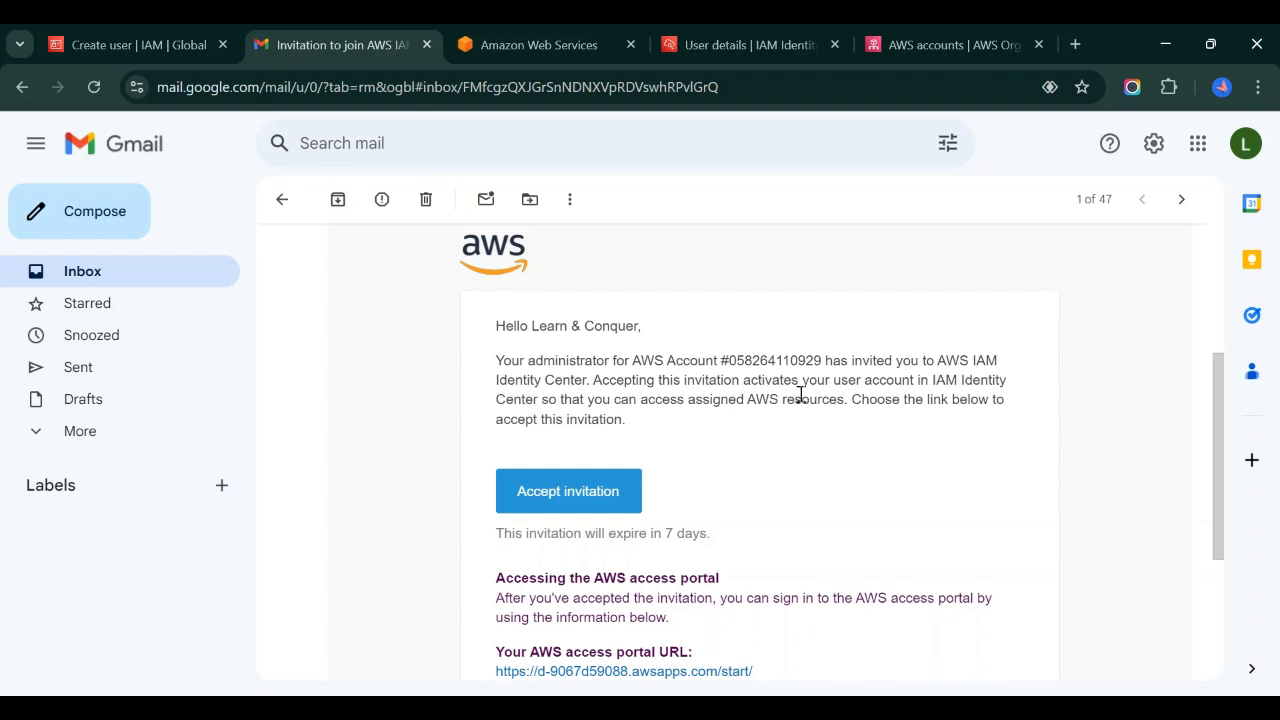
Accept the invitation in the 'Invitation to join AWS IAM Identity Center' email
{"action": "scroll", "coordinate": [812, 487], "scroll_direction": "down", "scroll_amount": 1}
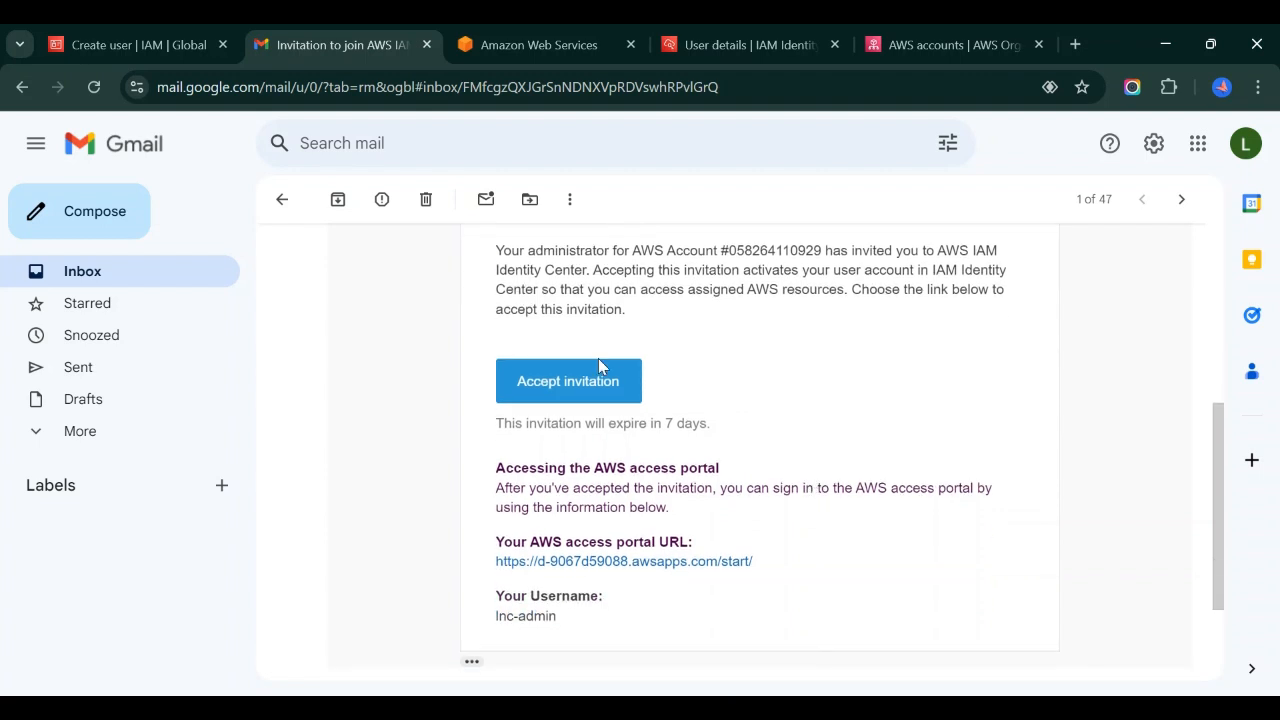
{"action": "left_click", "coordinate": [572, 390]}
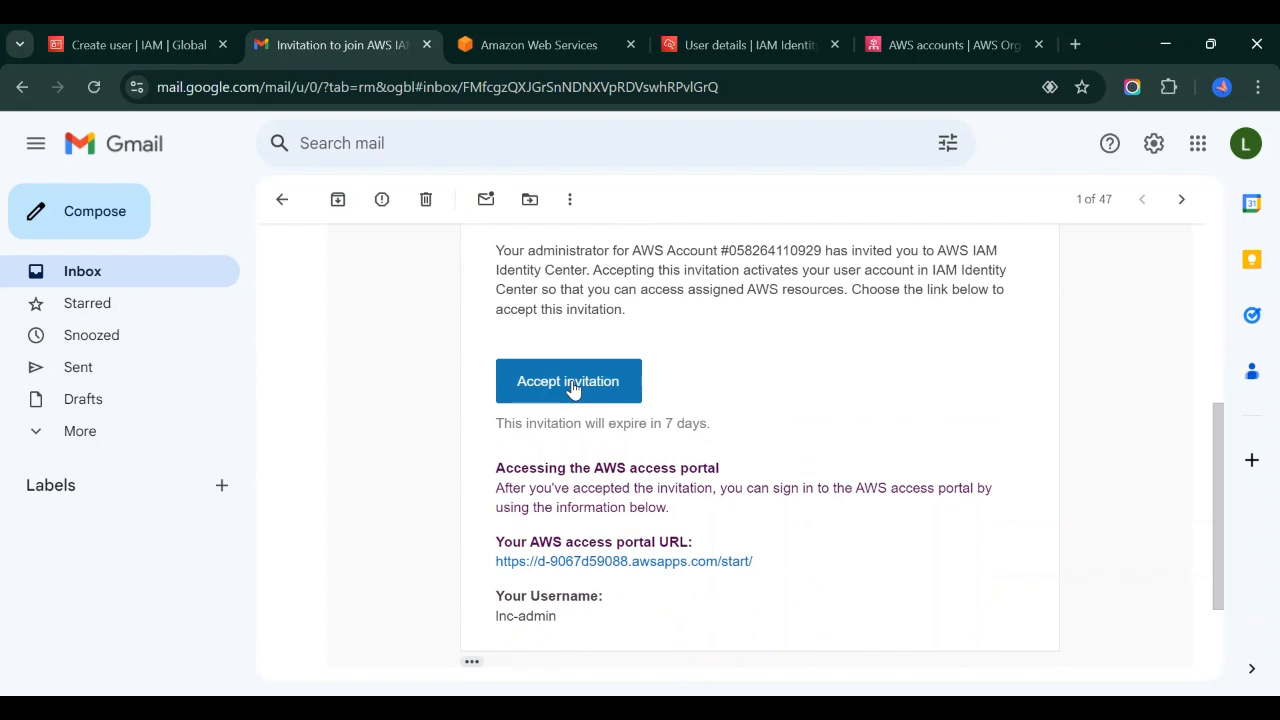
In the access portal, choose Authenticator app as lnc-admin's MFA device type and start its setup
{"action": "left_click", "coordinate": [576, 40]}
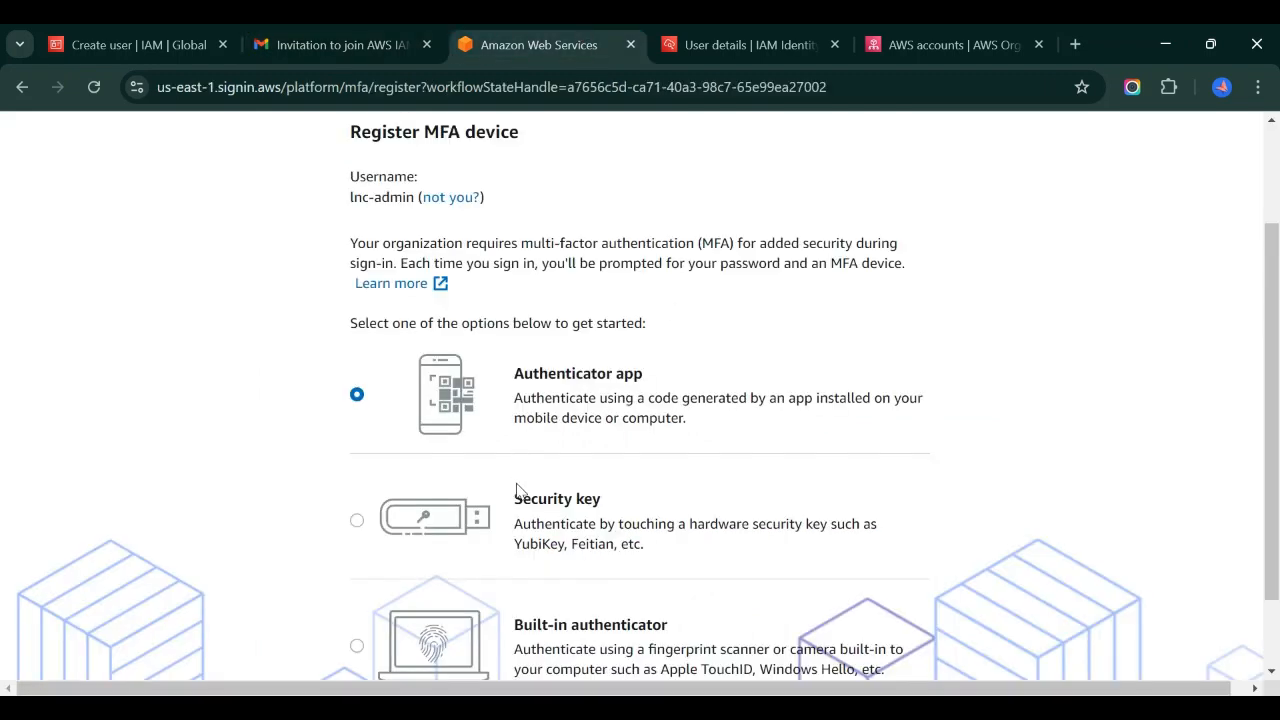
{"action": "scroll", "coordinate": [562, 445], "scroll_direction": "up", "scroll_amount": 1}
{"action": "scroll", "coordinate": [562, 445], "scroll_direction": "up", "scroll_amount": 1}
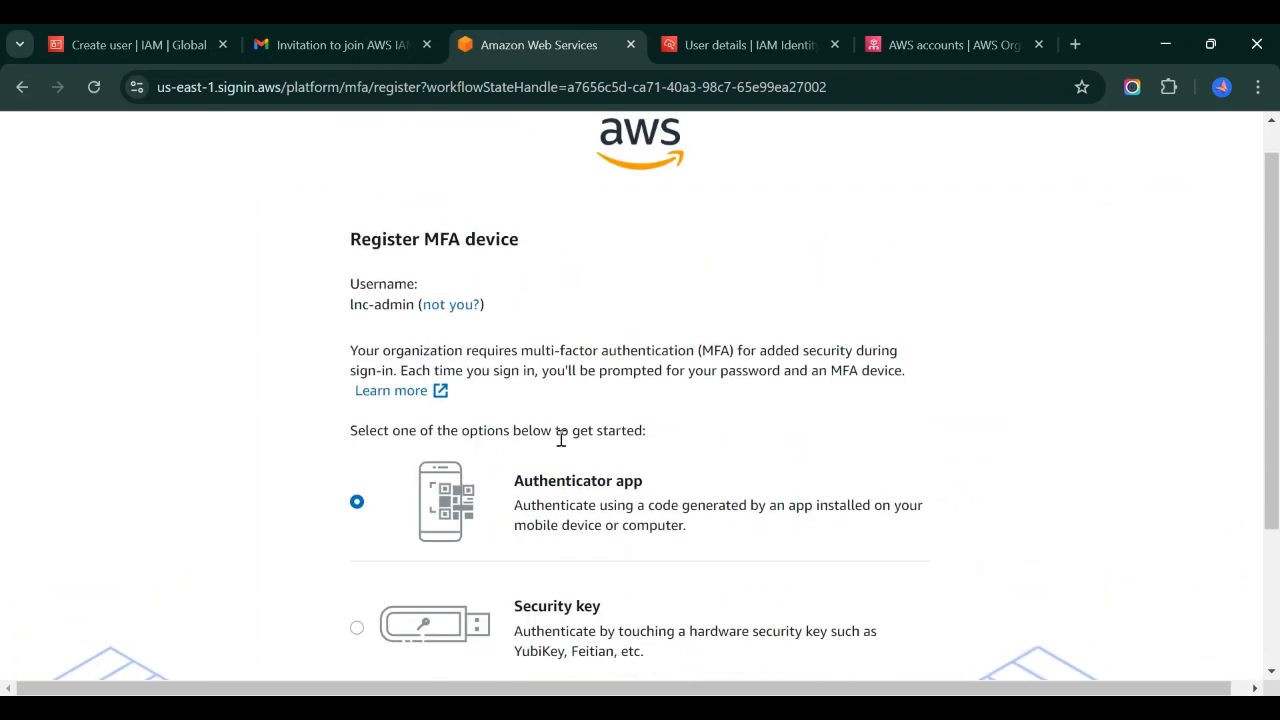
{"action": "scroll", "coordinate": [561, 440], "scroll_direction": "down", "scroll_amount": 1}
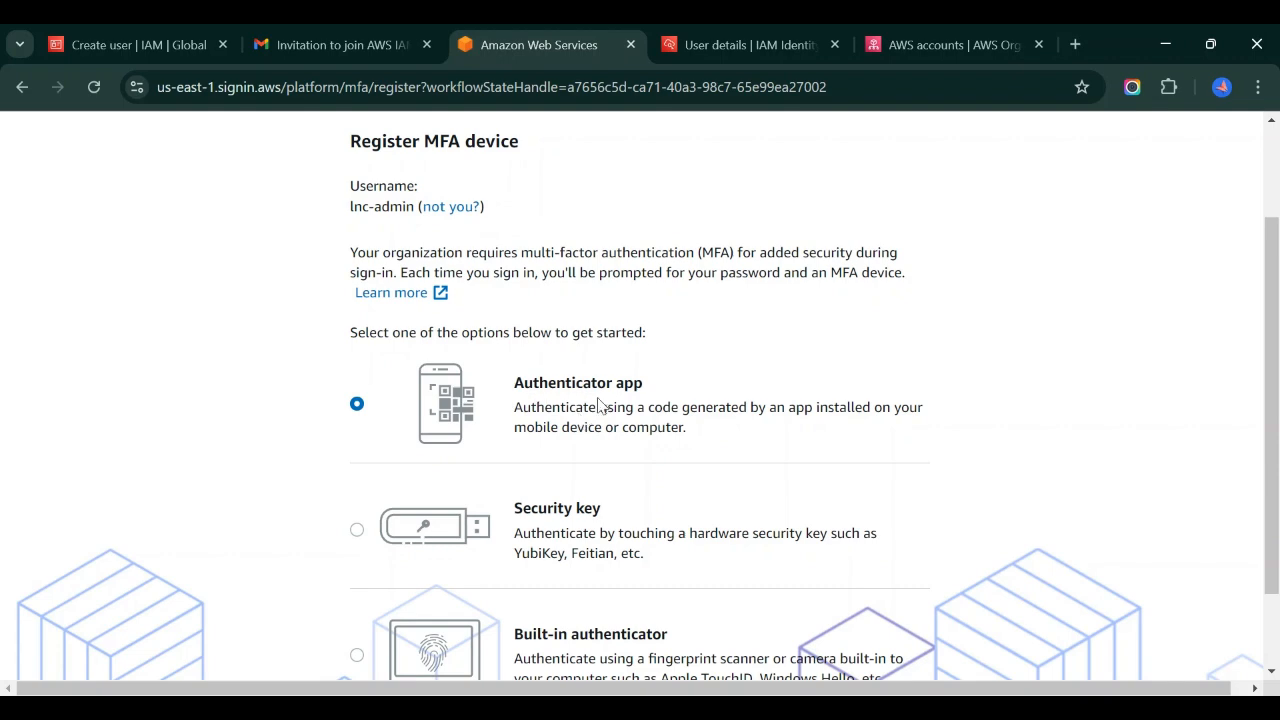
{"action": "scroll", "coordinate": [598, 400], "scroll_direction": "down", "scroll_amount": 1}
{"action": "scroll", "coordinate": [598, 404], "scroll_direction": "up", "scroll_amount": 2}
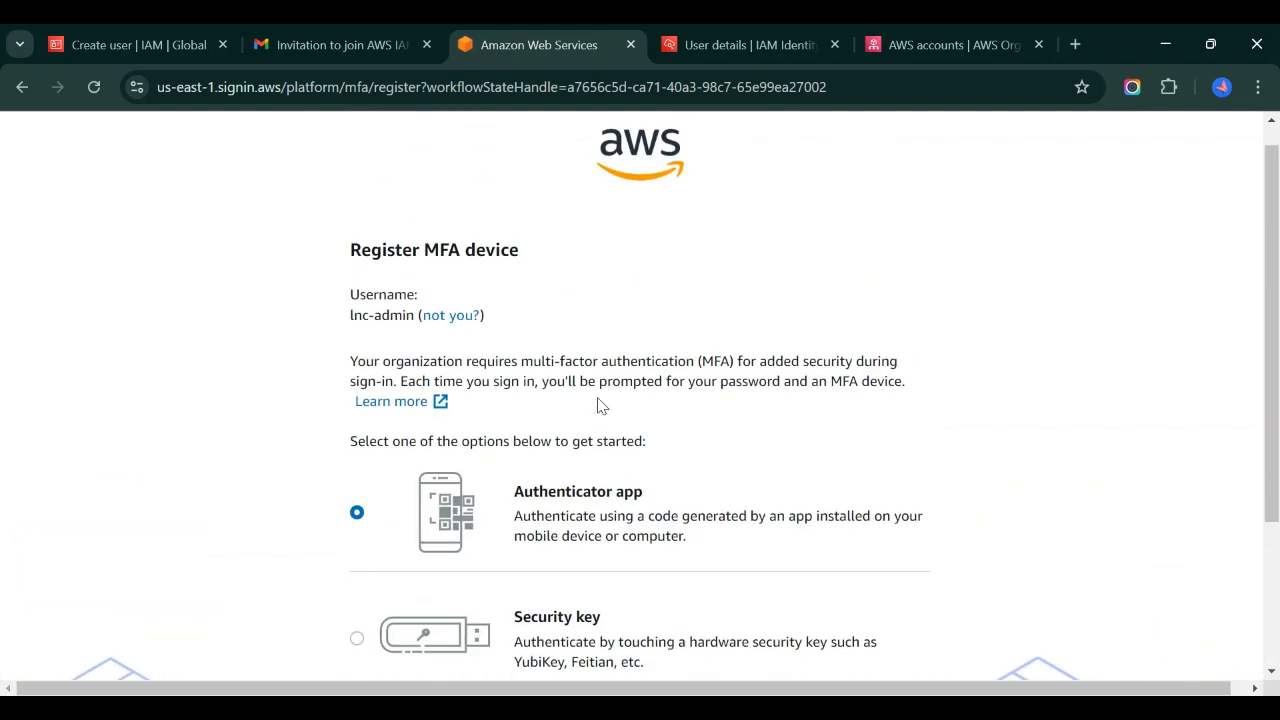
{"action": "scroll", "coordinate": [598, 404], "scroll_direction": "down", "scroll_amount": 2}
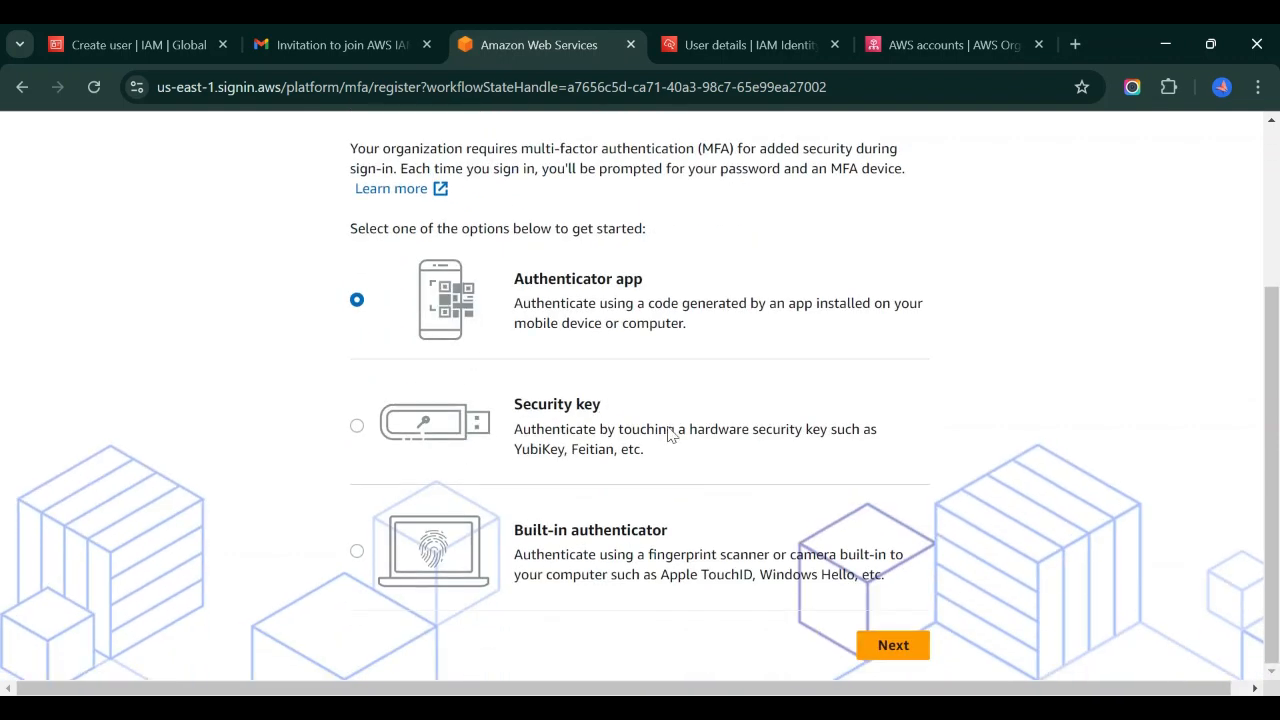
{"action": "left_click", "coordinate": [893, 647]}
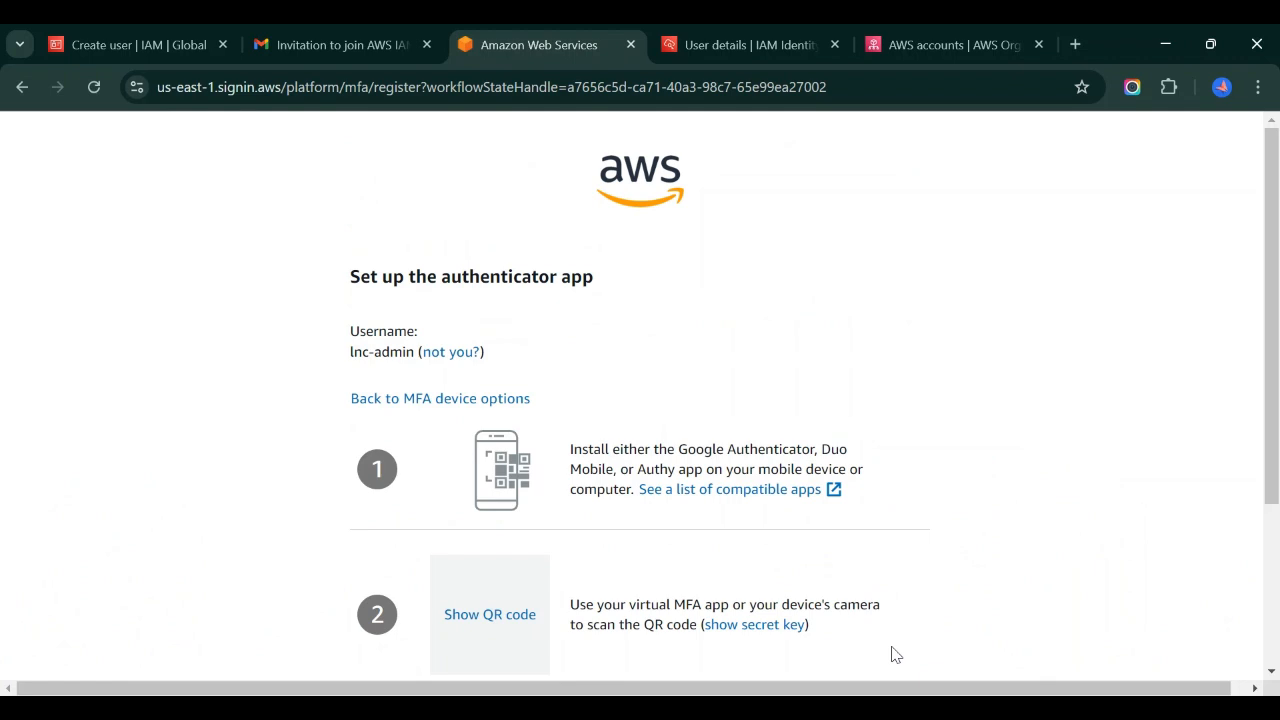
{"action": "scroll", "coordinate": [895, 655], "scroll_direction": "down", "scroll_amount": 2}
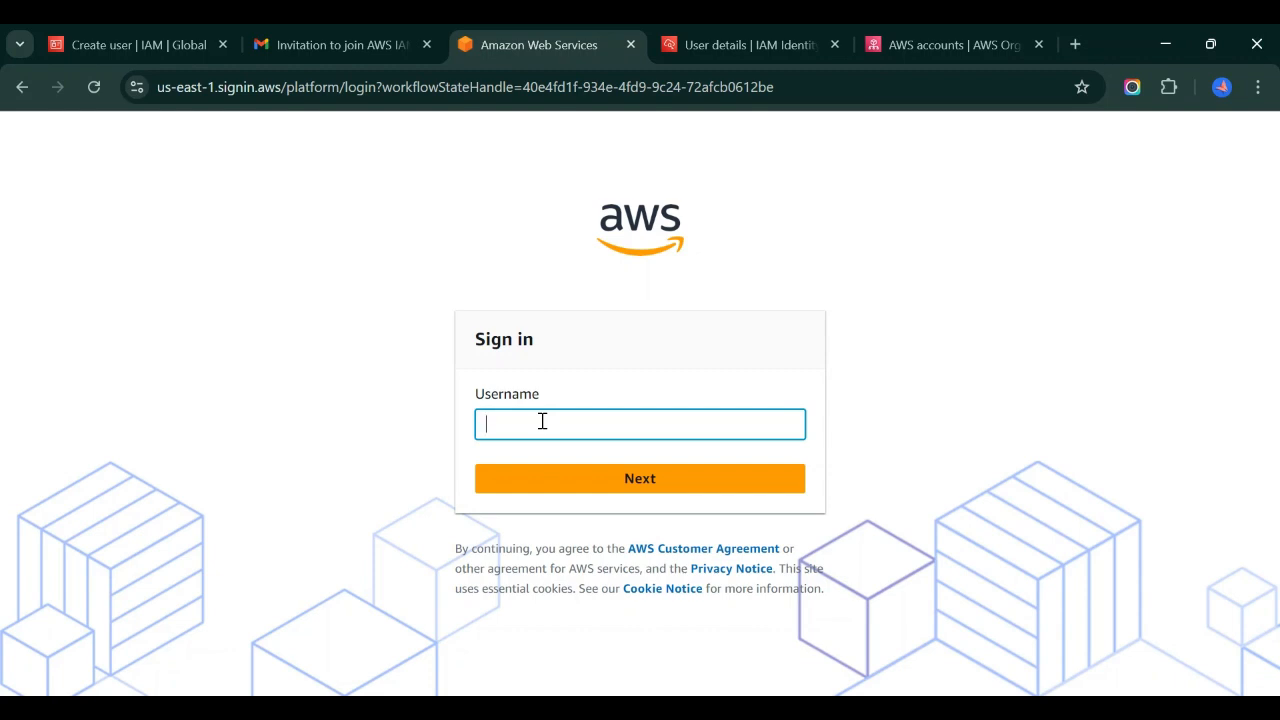
Sign in to the access portal as lnc-admin with the password and the authenticator MFA code
{"action": "type", "text": "lnc-admin"}
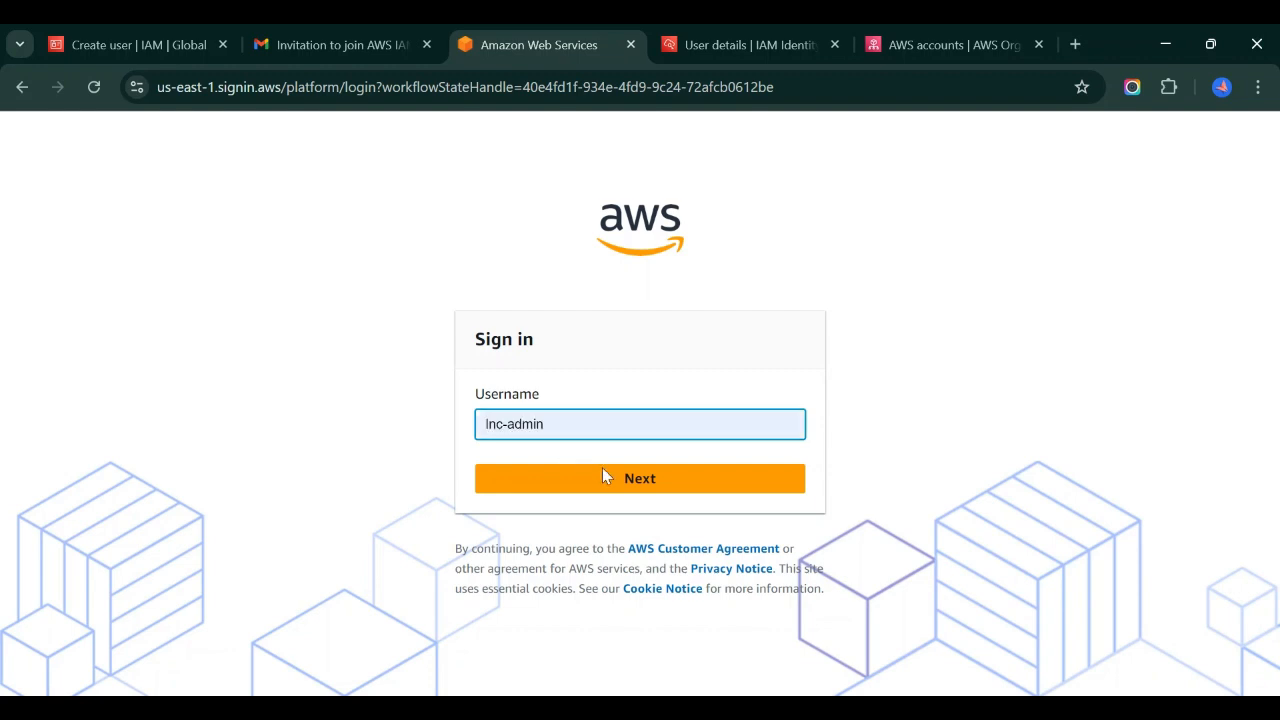
{"action": "left_click", "coordinate": [625, 481]}
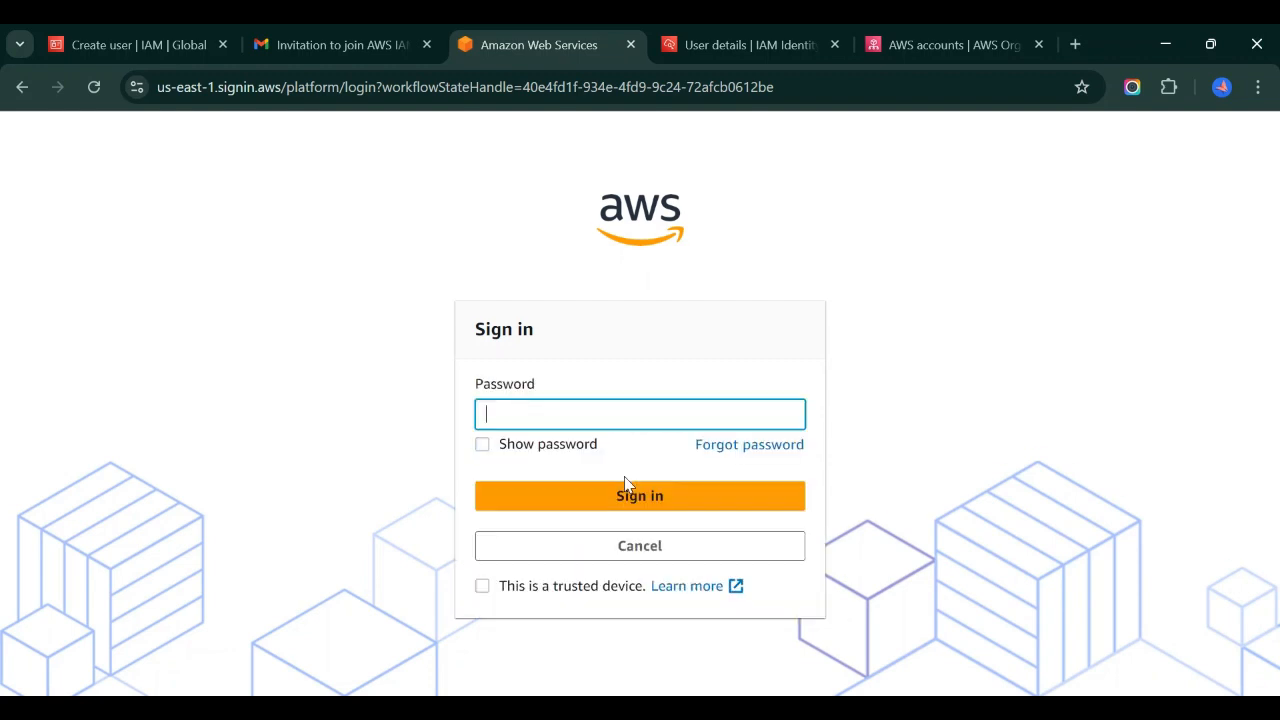
{"action": "type", "text": "••••••"}
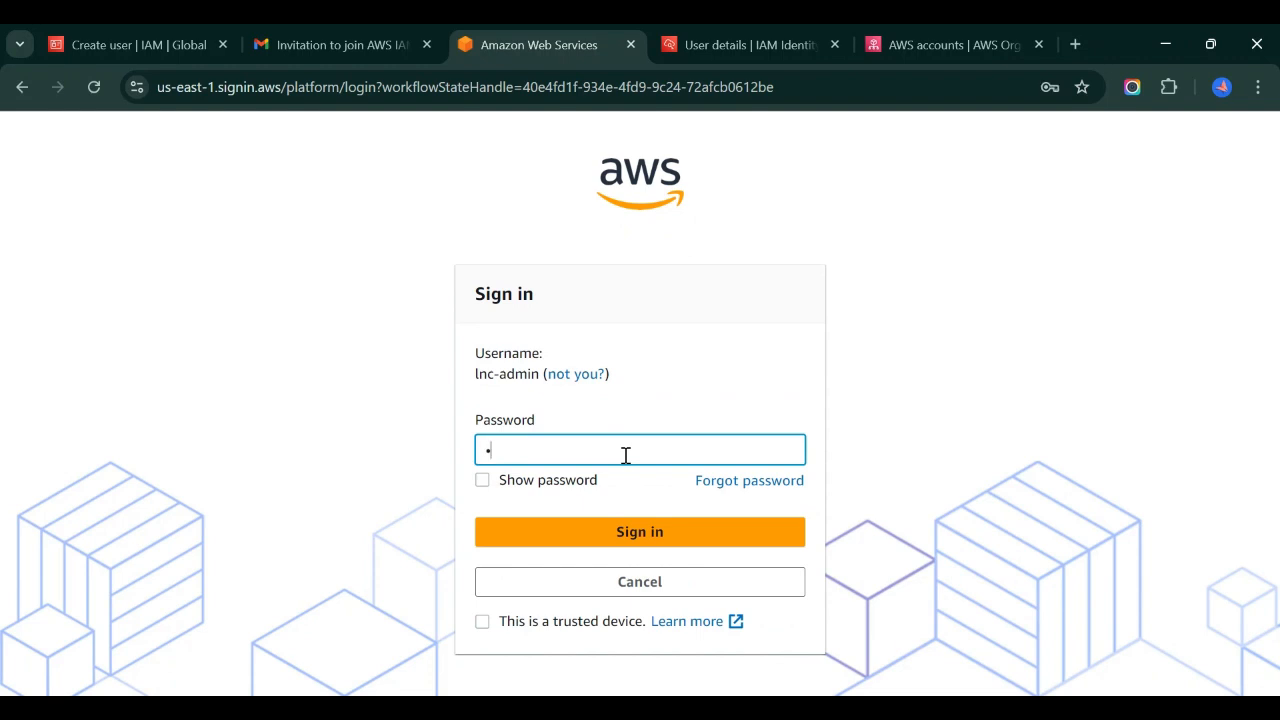
{"action": "type", "text": "••"}
{"action": "left_click", "coordinate": [638, 533]}
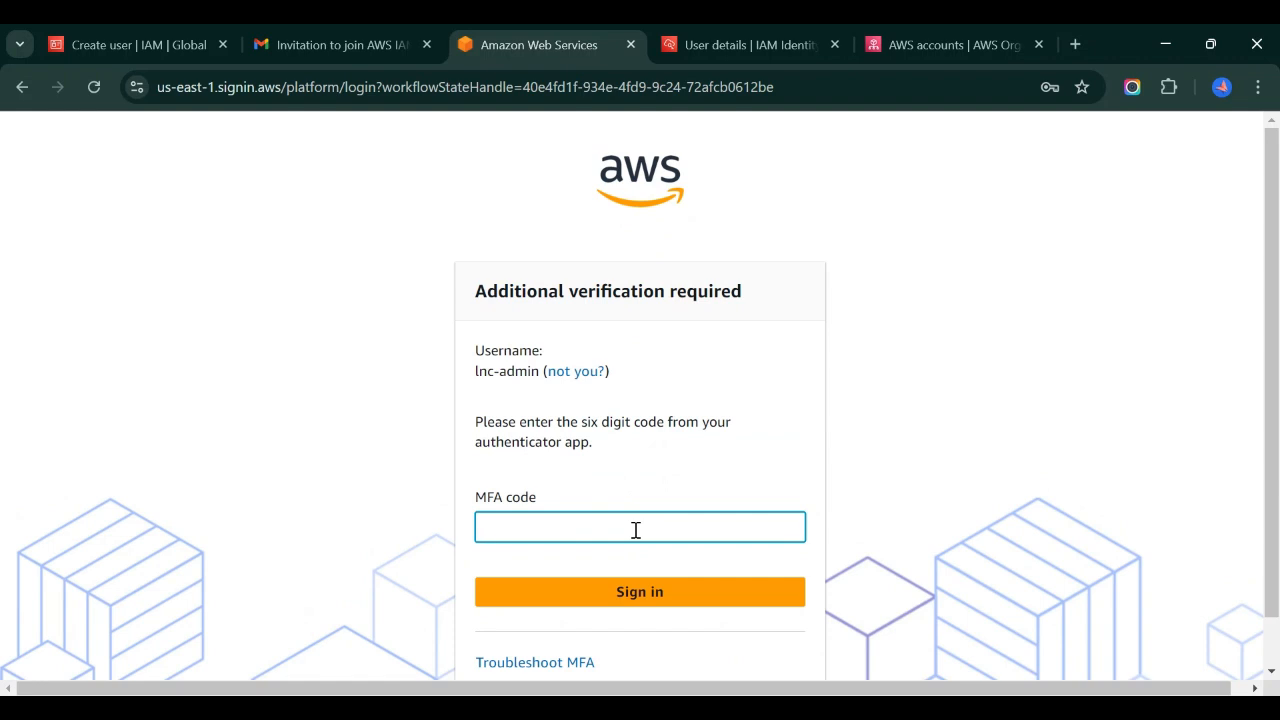
{"action": "left_click", "coordinate": [640, 596]}
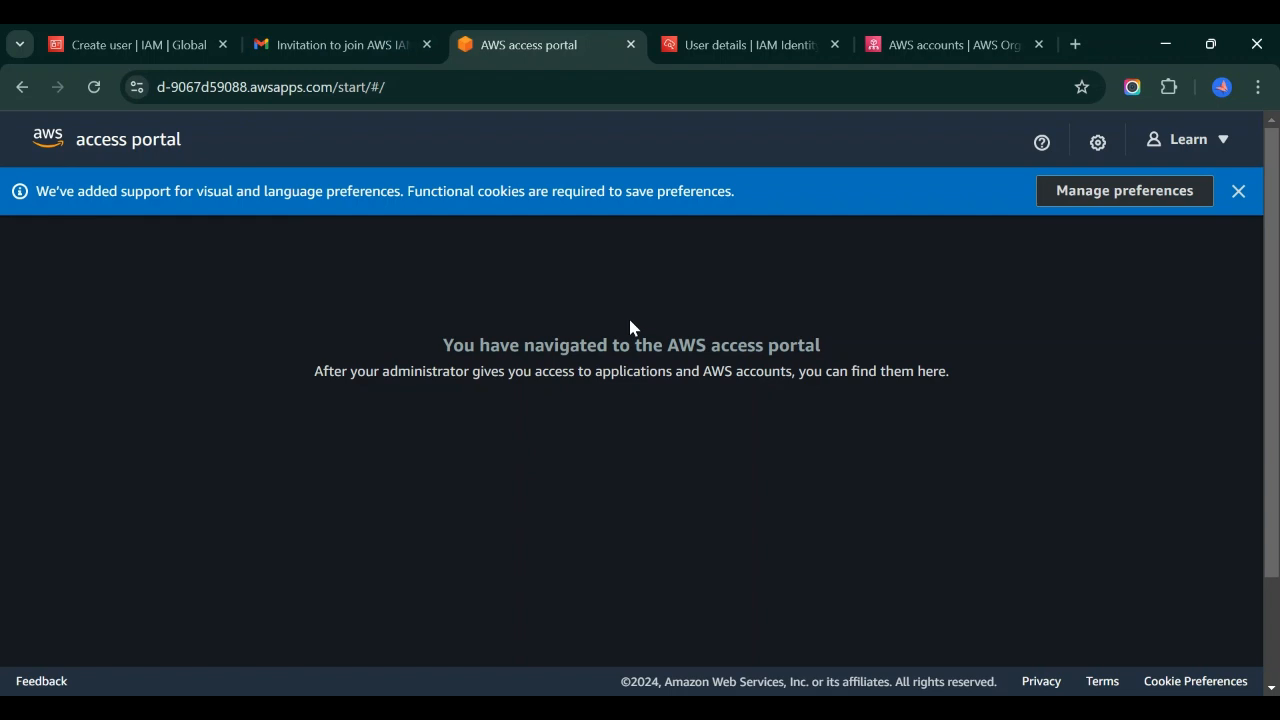
Go from Identity Center Users and Dashboard to the Learn-And-Conquer+Management account's details
{"action": "left_click", "coordinate": [165, 35]}
{"action": "left_click", "coordinate": [738, 40]}
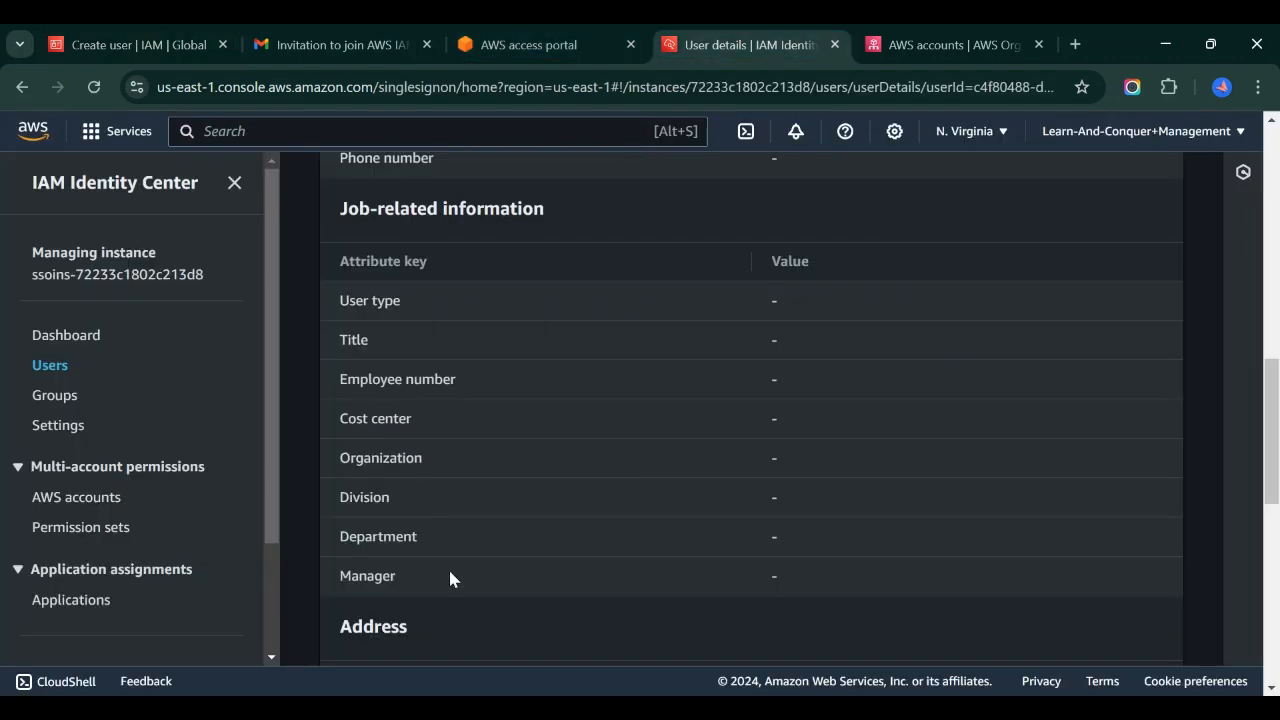
{"action": "left_click", "coordinate": [54, 368]}
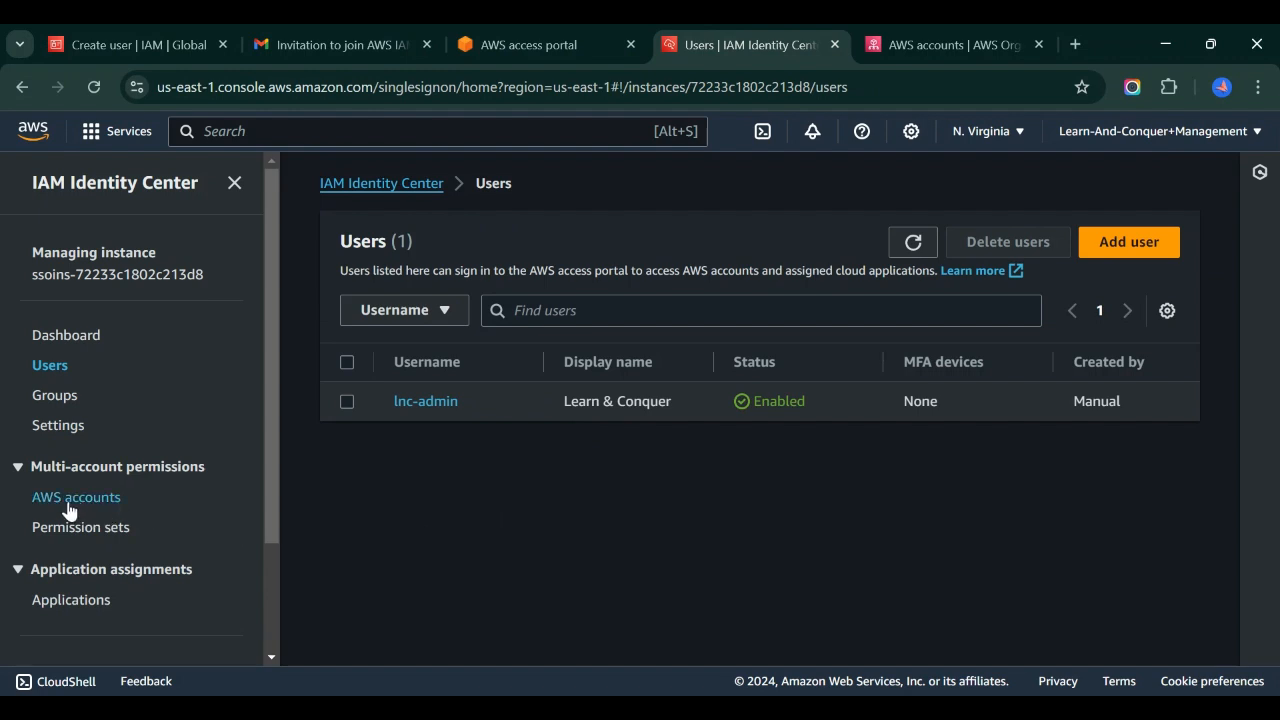
{"action": "left_click", "coordinate": [63, 337]}
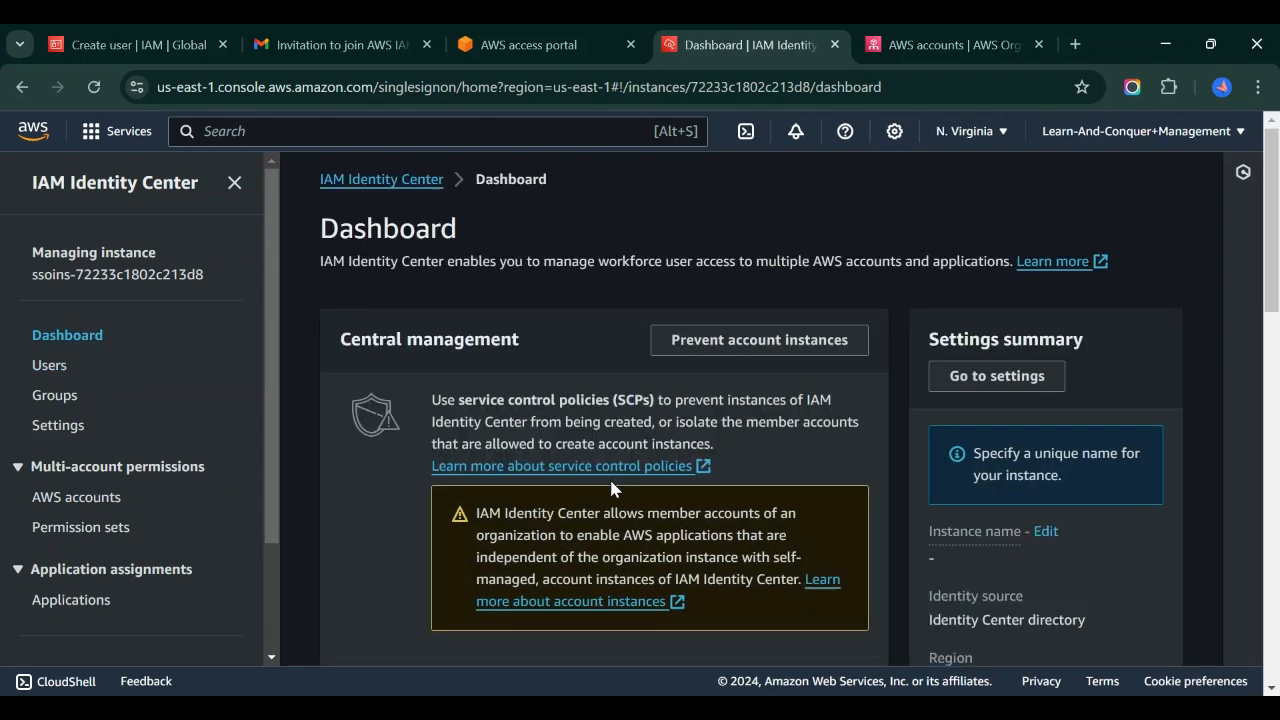
{"action": "scroll", "coordinate": [609, 480], "scroll_direction": "down", "scroll_amount": 8}
{"action": "left_click", "coordinate": [84, 500]}
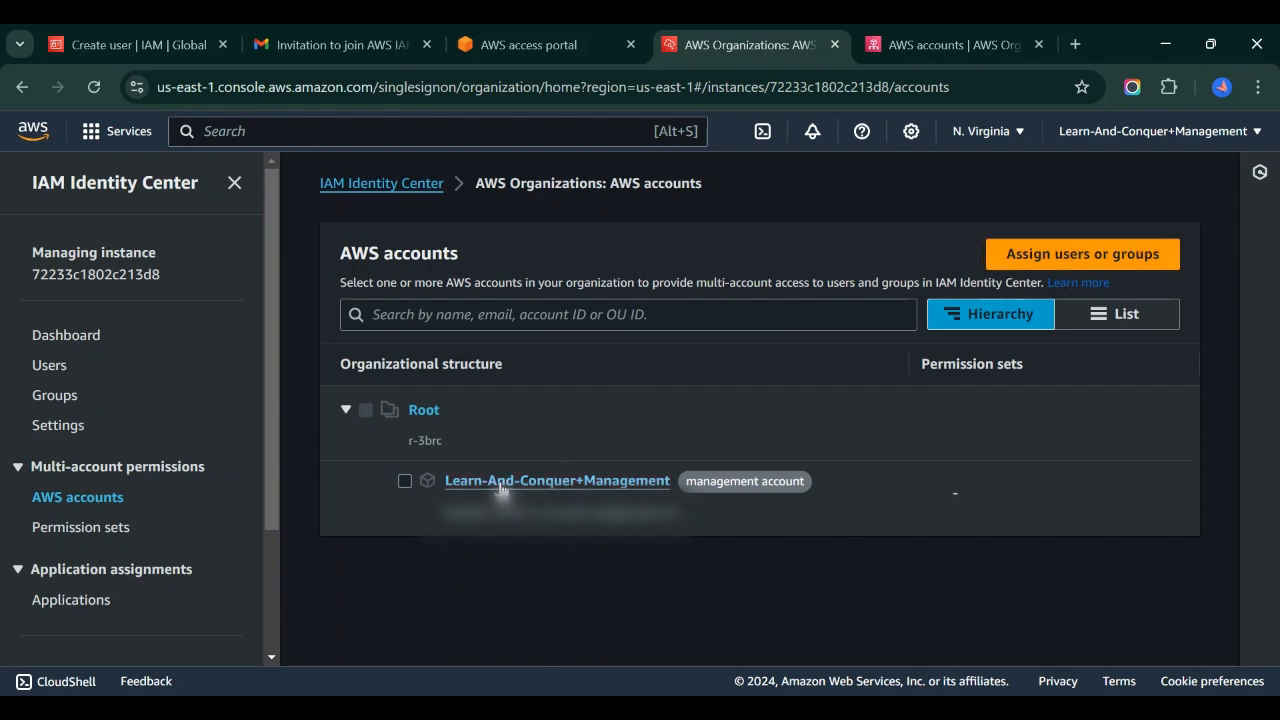
{"action": "left_click", "coordinate": [570, 481]}
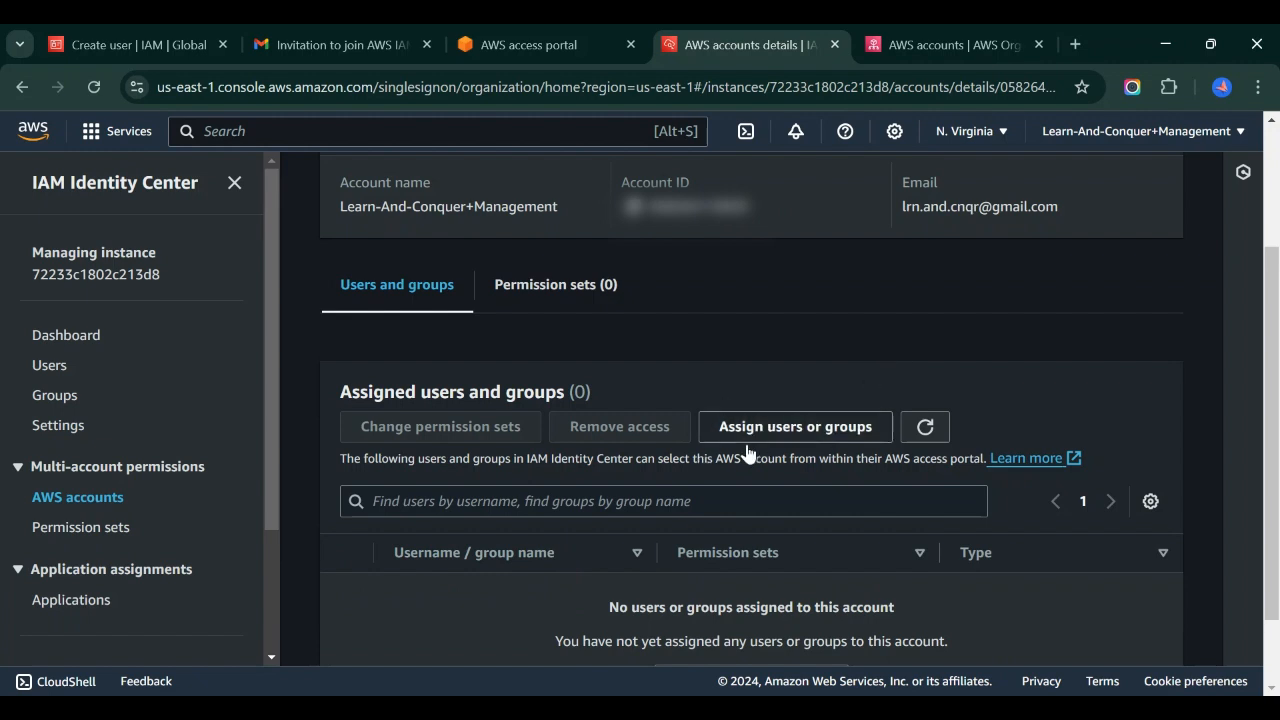
Start assigning to the account, select lnc-admin on the Users tab, and continue to permission sets
{"action": "left_click", "coordinate": [788, 427]}
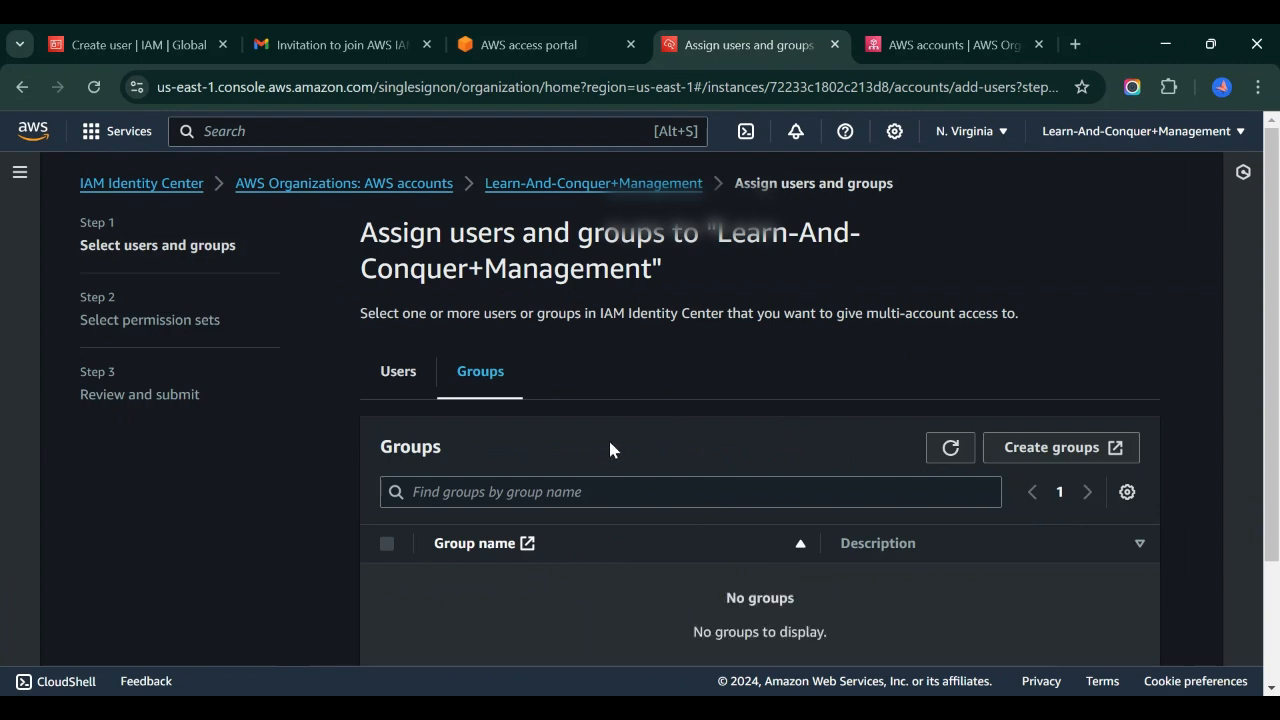
{"action": "left_click", "coordinate": [398, 380]}
{"action": "scroll", "coordinate": [787, 448], "scroll_direction": "down", "scroll_amount": 1}
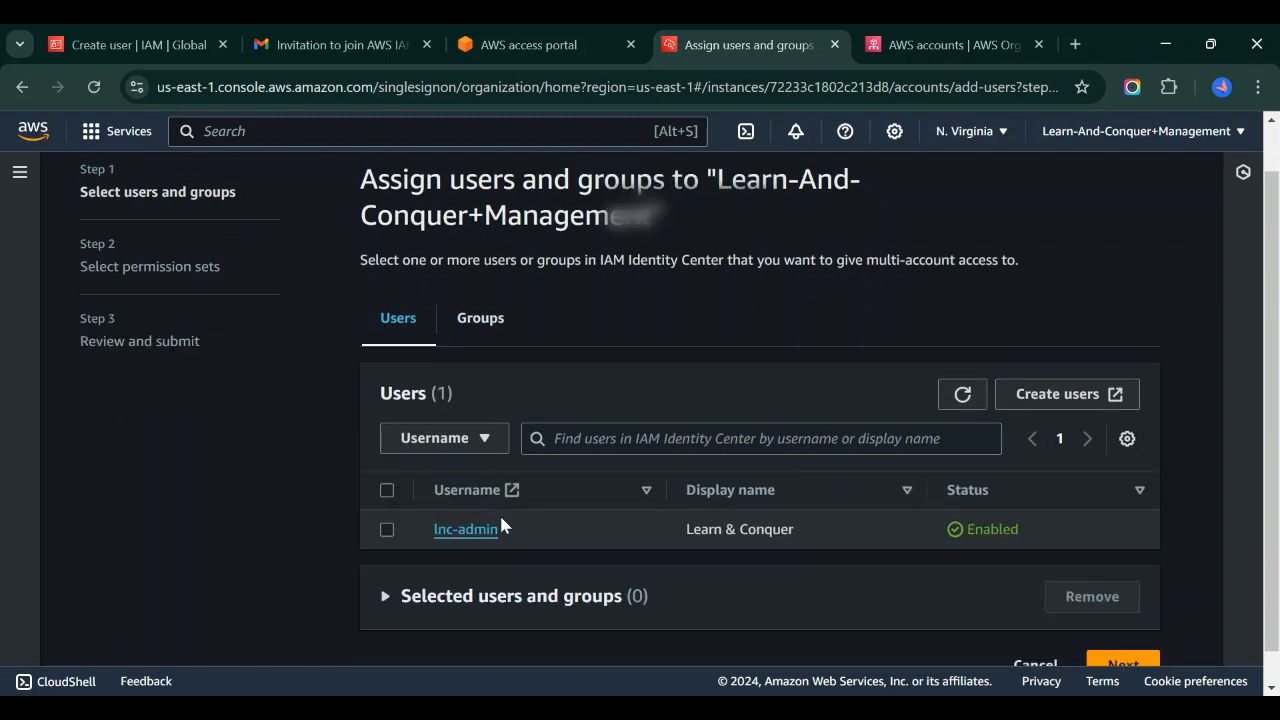
{"action": "left_click", "coordinate": [387, 530]}
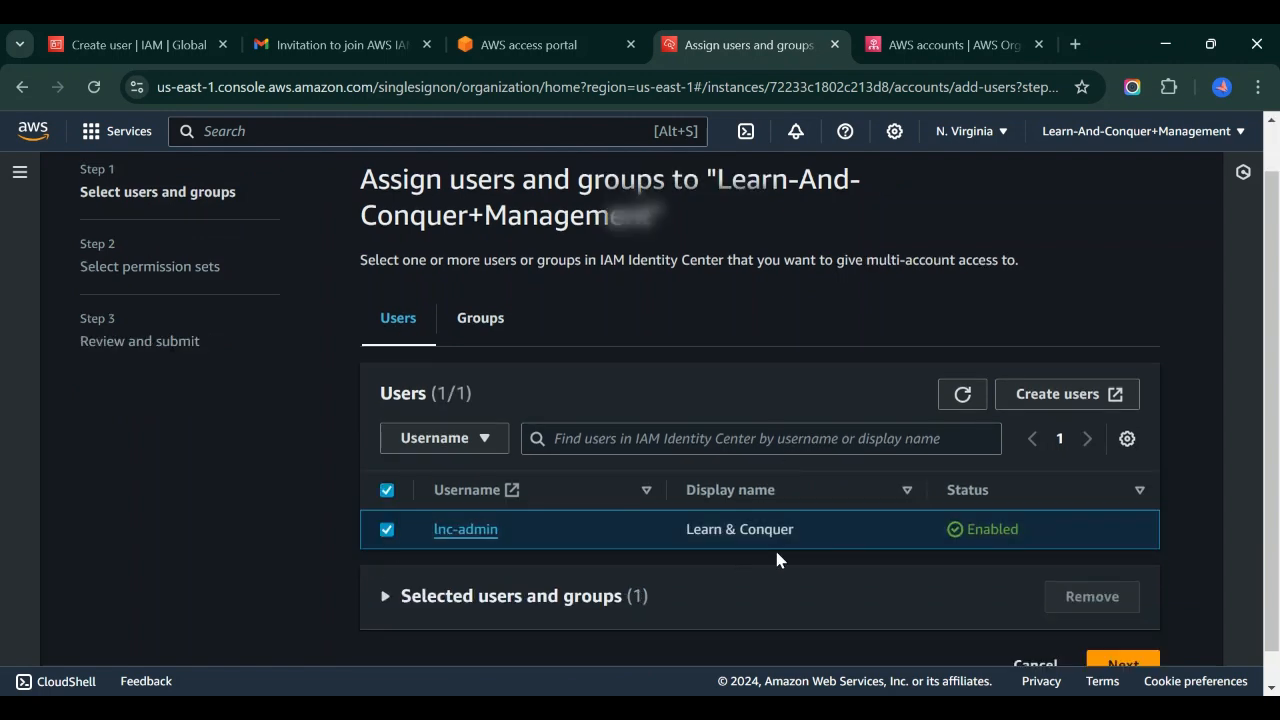
{"action": "scroll", "coordinate": [902, 576], "scroll_direction": "down", "scroll_amount": 1}
{"action": "left_click", "coordinate": [1125, 633]}
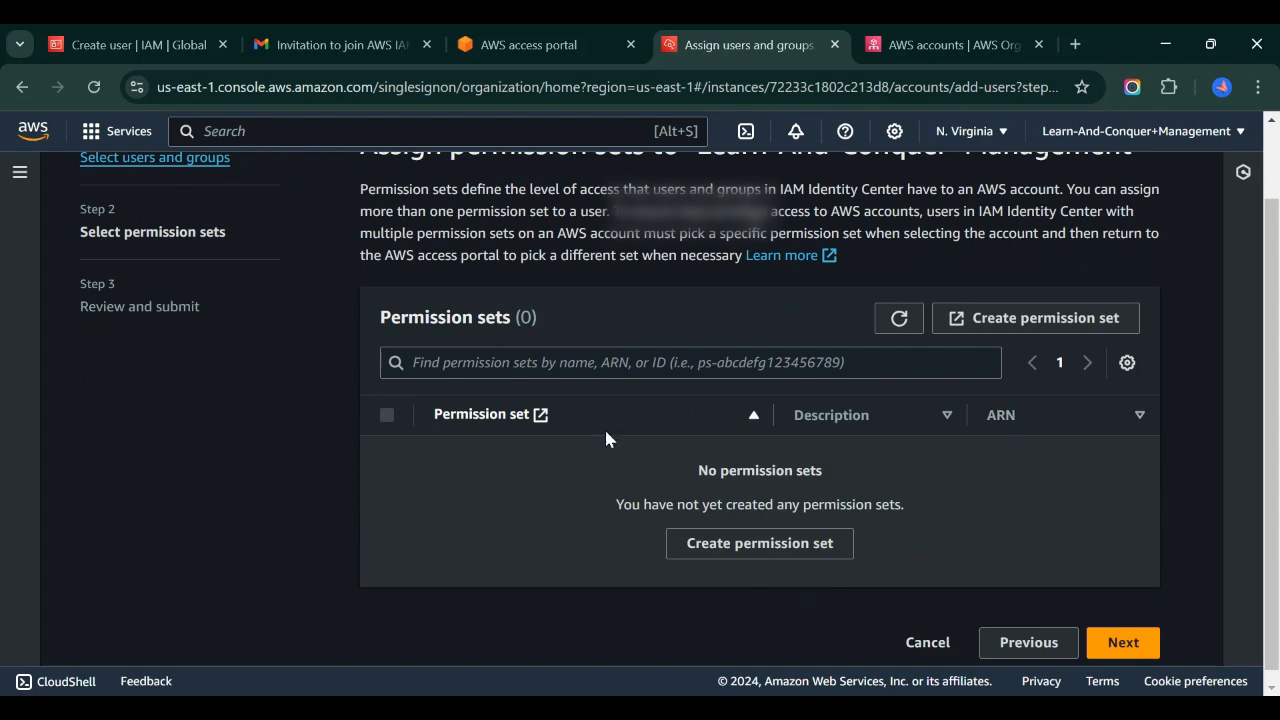
Create a predefined permission set from the AdministratorAccess AWS managed policy and continue to details
{"action": "left_click", "coordinate": [787, 547]}
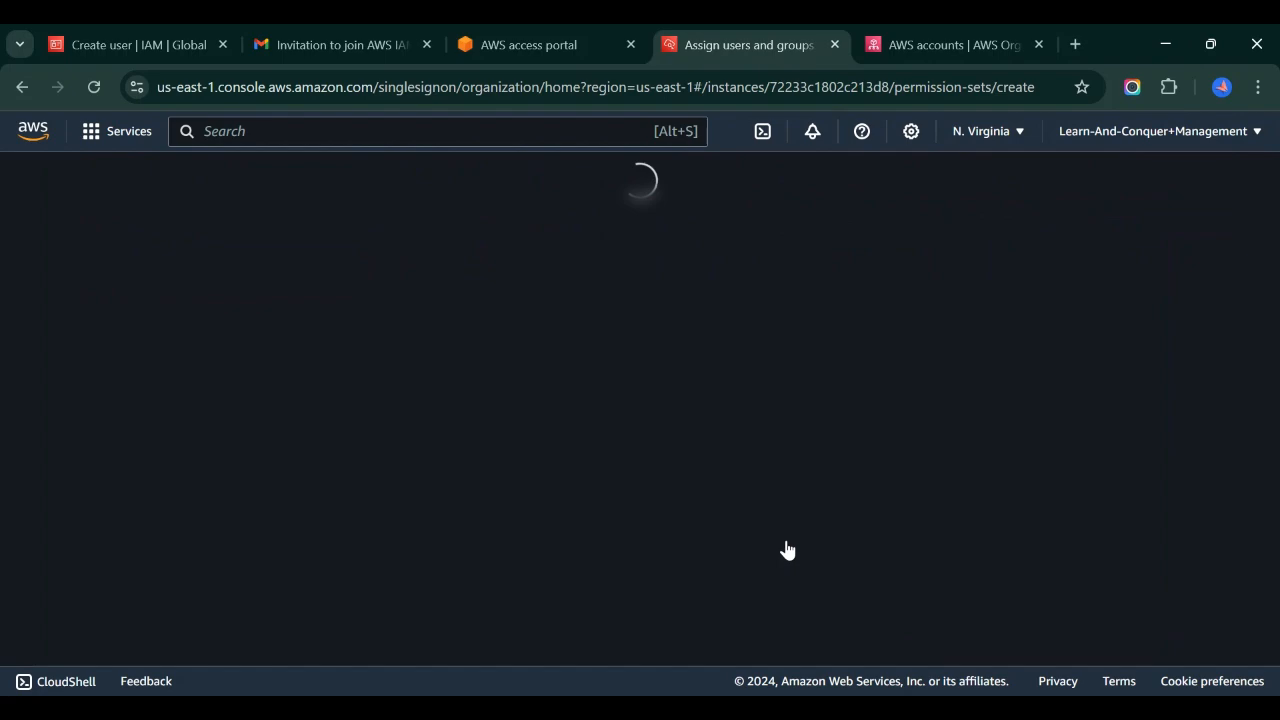
{"action": "scroll", "coordinate": [779, 530], "scroll_direction": "down", "scroll_amount": 2}
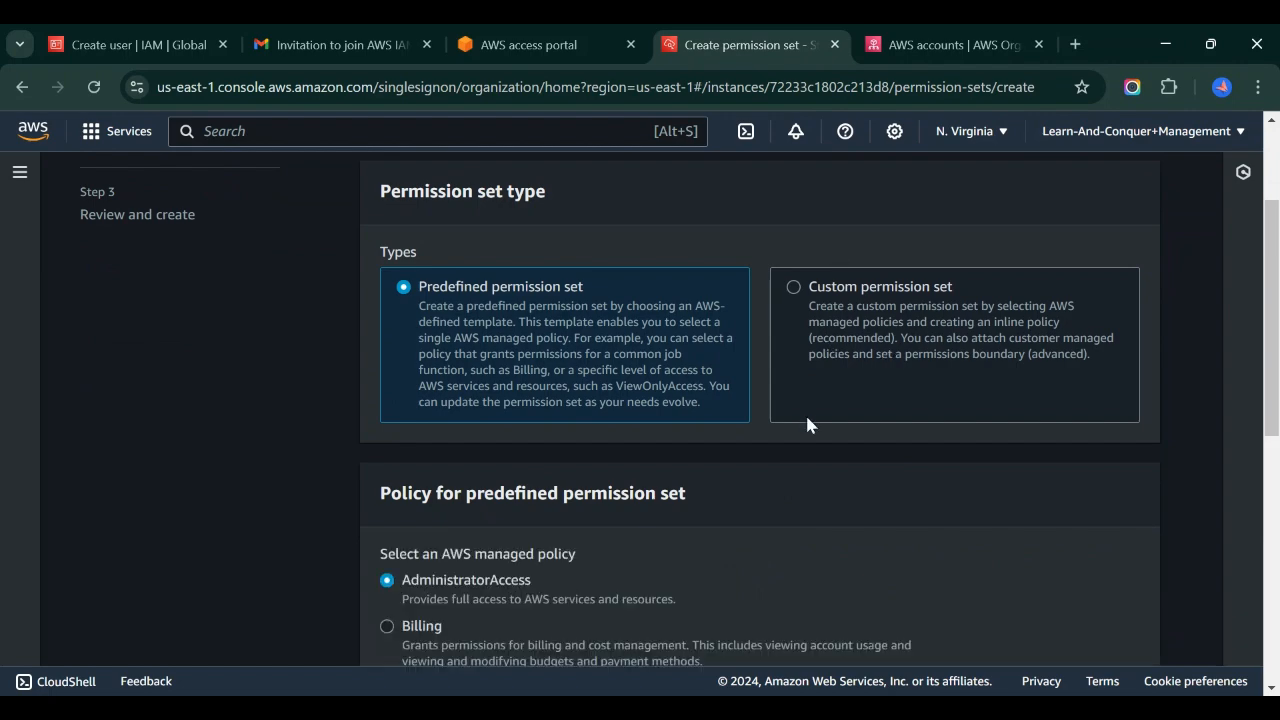
{"action": "scroll", "coordinate": [735, 515], "scroll_direction": "down", "scroll_amount": 2}
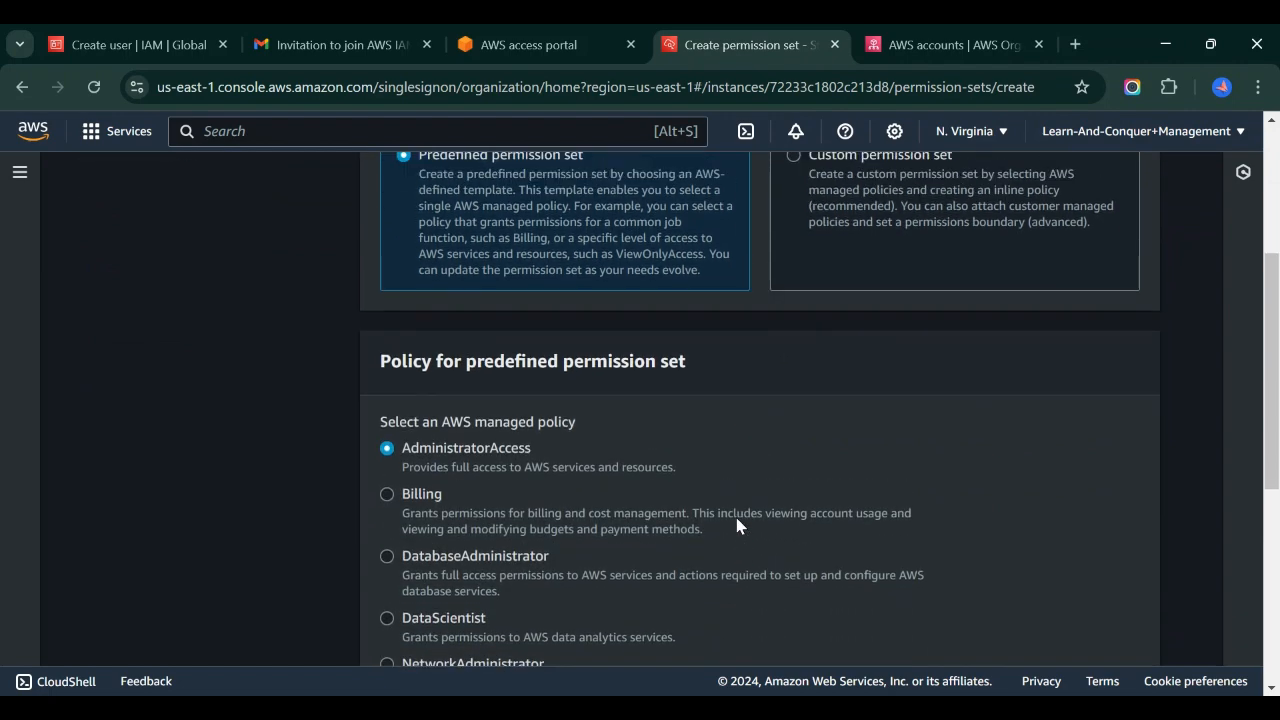
{"action": "scroll", "coordinate": [720, 480], "scroll_direction": "up", "scroll_amount": 1}
{"action": "scroll", "coordinate": [764, 531], "scroll_direction": "down", "scroll_amount": 1}
{"action": "scroll", "coordinate": [764, 533], "scroll_direction": "down", "scroll_amount": 5}
{"action": "scroll", "coordinate": [766, 533], "scroll_direction": "up", "scroll_amount": 3}
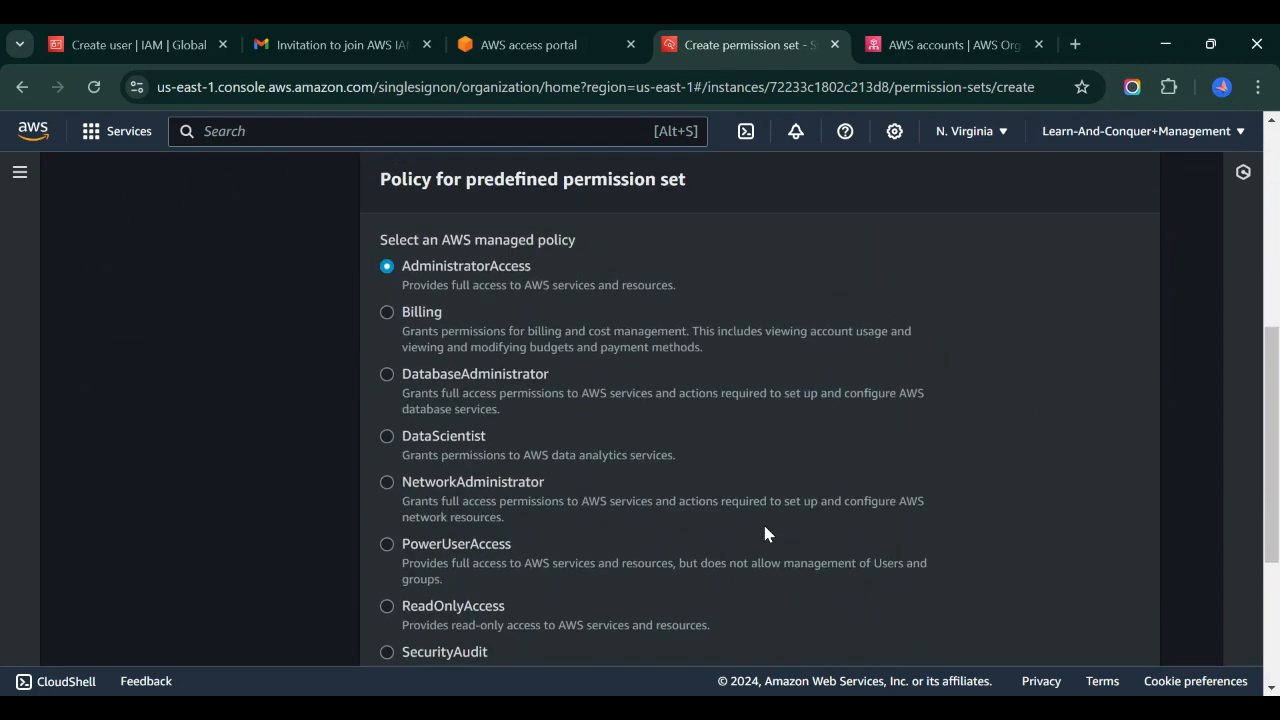
{"action": "scroll", "coordinate": [765, 533], "scroll_direction": "up", "scroll_amount": 2}
{"action": "scroll", "coordinate": [765, 533], "scroll_direction": "down", "scroll_amount": 5}
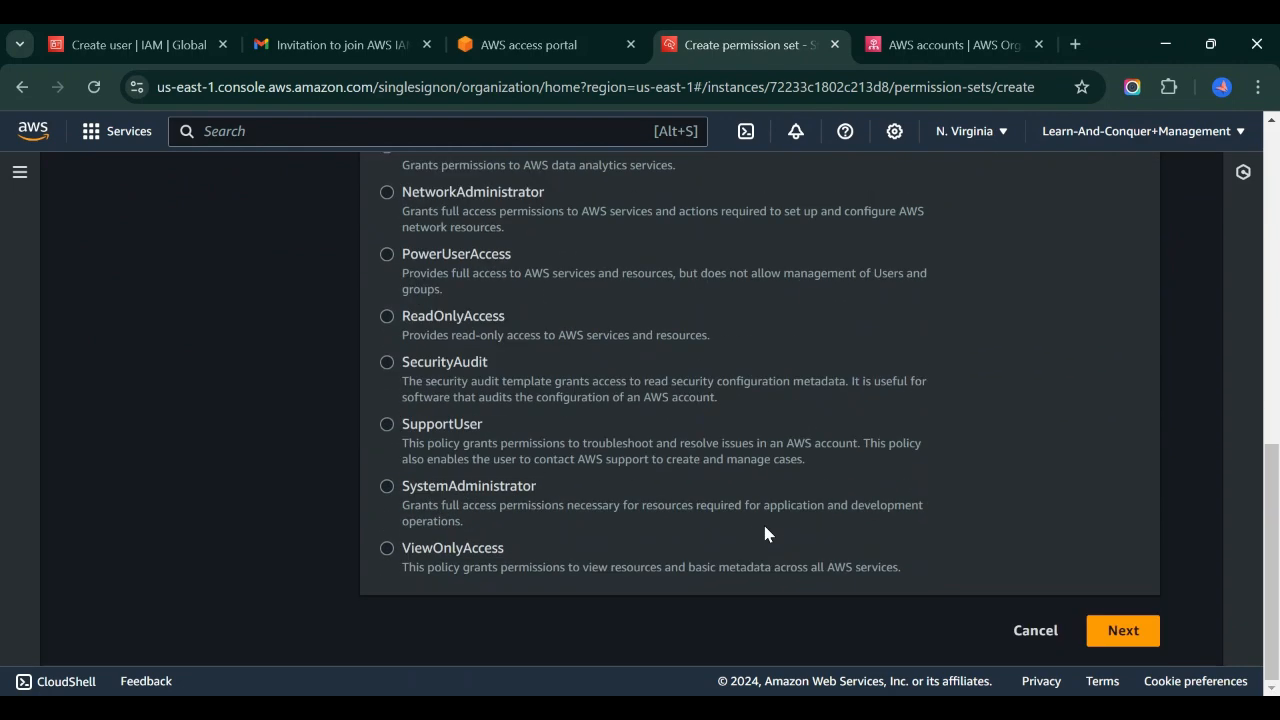
{"action": "left_click", "coordinate": [1145, 640]}
Give the permission set the description 'Admin permission which is full access'
{"action": "scroll", "coordinate": [734, 485], "scroll_direction": "down", "scroll_amount": 2}
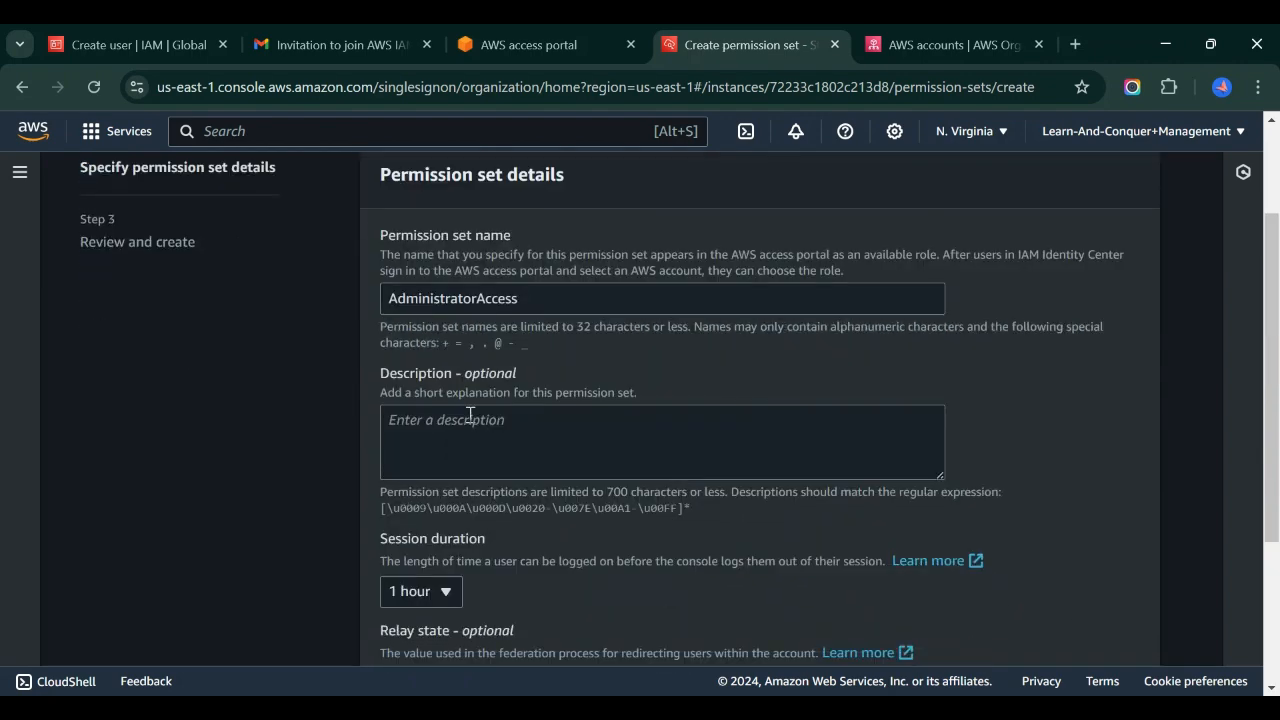
{"action": "left_click", "coordinate": [471, 431]}
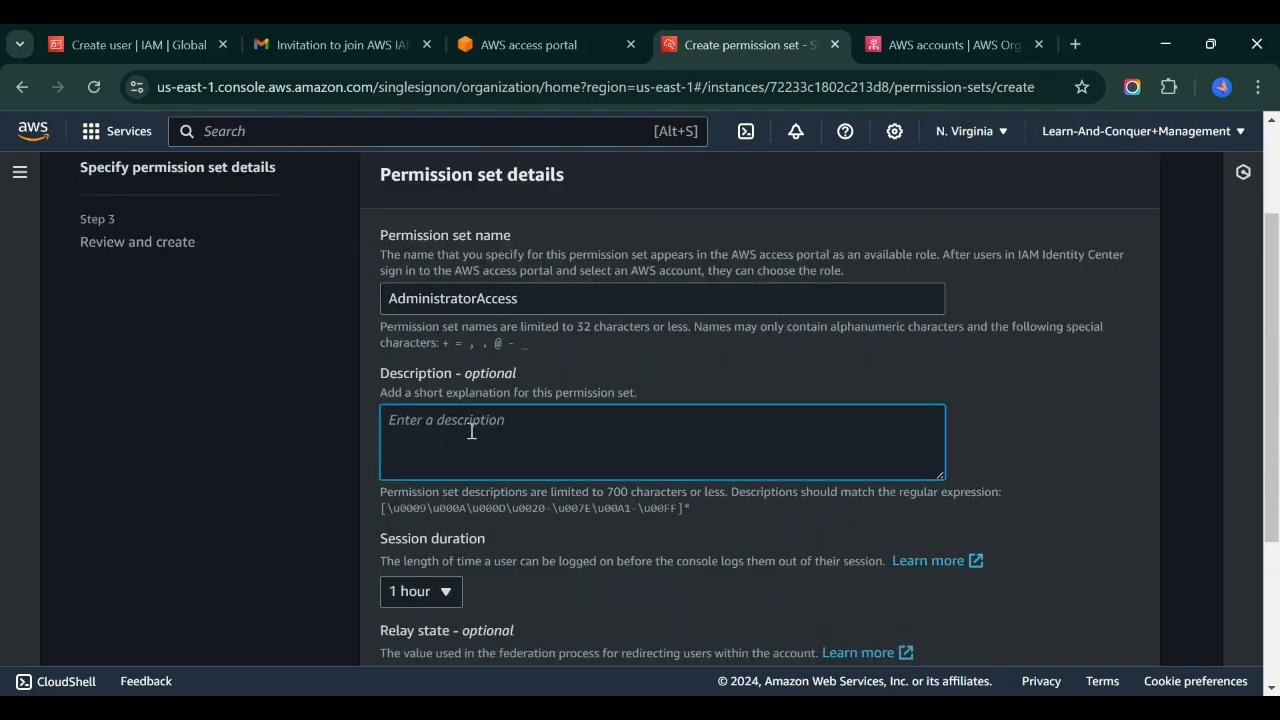
{"action": "type", "text": "Admin "}
{"action": "type", "text": "user or g"}
{"action": "type", "text": "roup"}
{"action": "key", "text": "BackSpace"}
{"action": "key", "text": "BackSpace"}
{"action": "key", "text": "BackSpace"}
{"action": "key", "text": "BackSpace"}
{"action": "key", "text": "BackSpace"}
{"action": "key", "text": "BackSpace"}
{"action": "key", "text": "BackSpace"}
{"action": "key", "text": "BackSpace"}
{"action": "key", "text": "BackSpace"}
{"action": "key", "text": "BackSpace"}
{"action": "key", "text": "BackSpace"}
{"action": "key", "text": "BackSpace"}
{"action": "key", "text": "BackSpace"}
{"action": "type", "text": "permissio"}
{"action": "type", "text": "n "}
{"action": "type", "text": "who"}
{"action": "key", "text": "BackSpace"}
{"action": "key", "text": "BackSpace"}
{"action": "key", "text": "BackSpace"}
{"action": "type", "text": "which is full acc"}
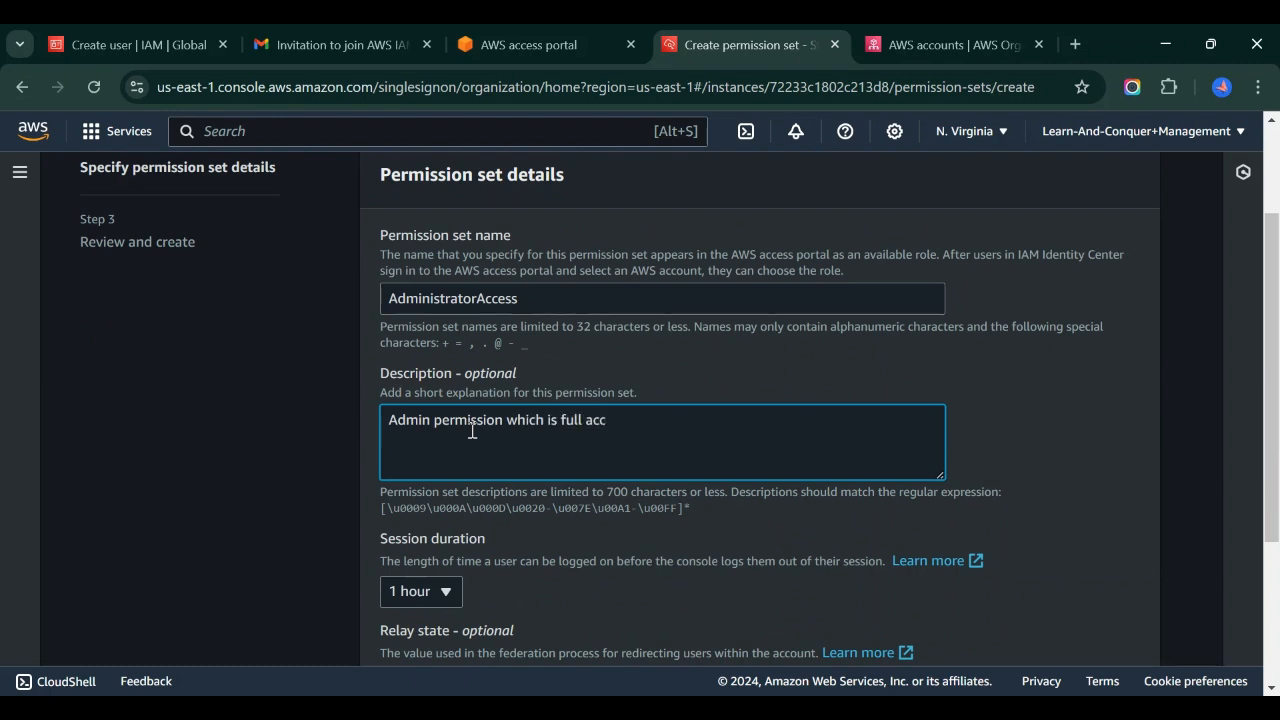
{"action": "type", "text": "ess"}
{"action": "left_click", "coordinate": [966, 455]}
Set the permission set's session duration to 8 hours and continue to Review and create
{"action": "scroll", "coordinate": [968, 460], "scroll_direction": "down", "scroll_amount": 3}
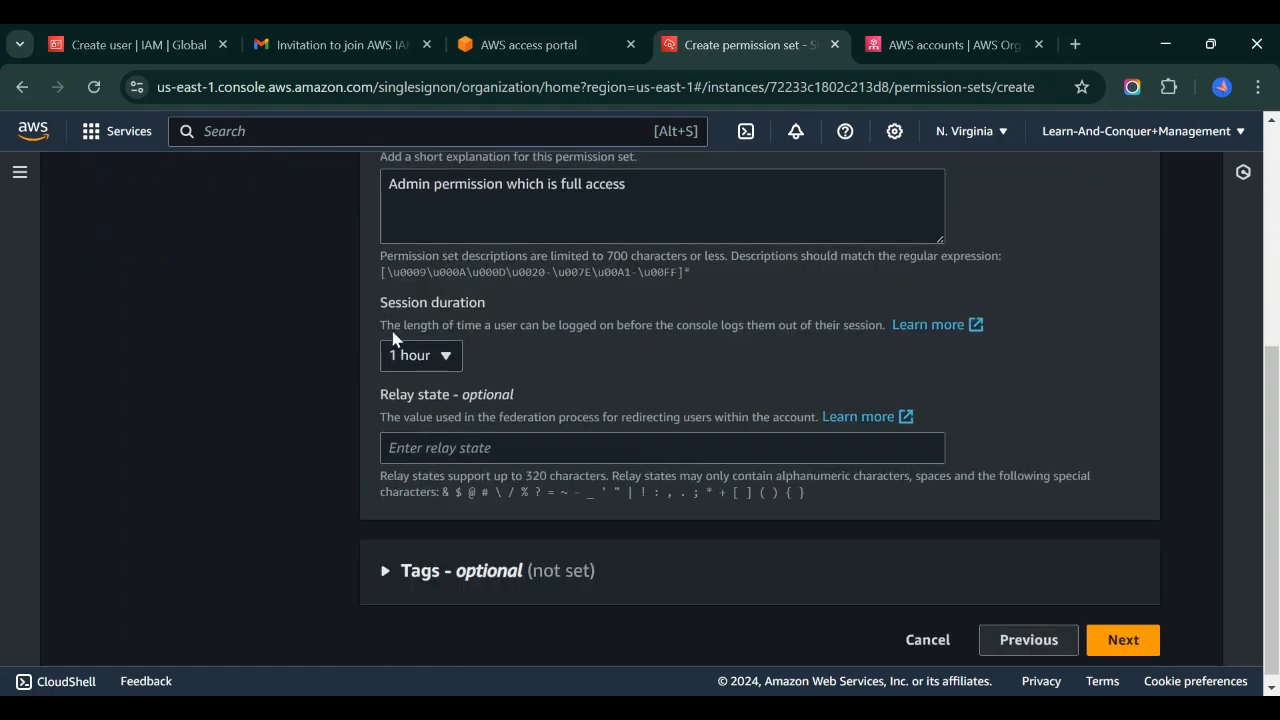
{"action": "scroll", "coordinate": [451, 380], "scroll_direction": "up", "scroll_amount": 1}
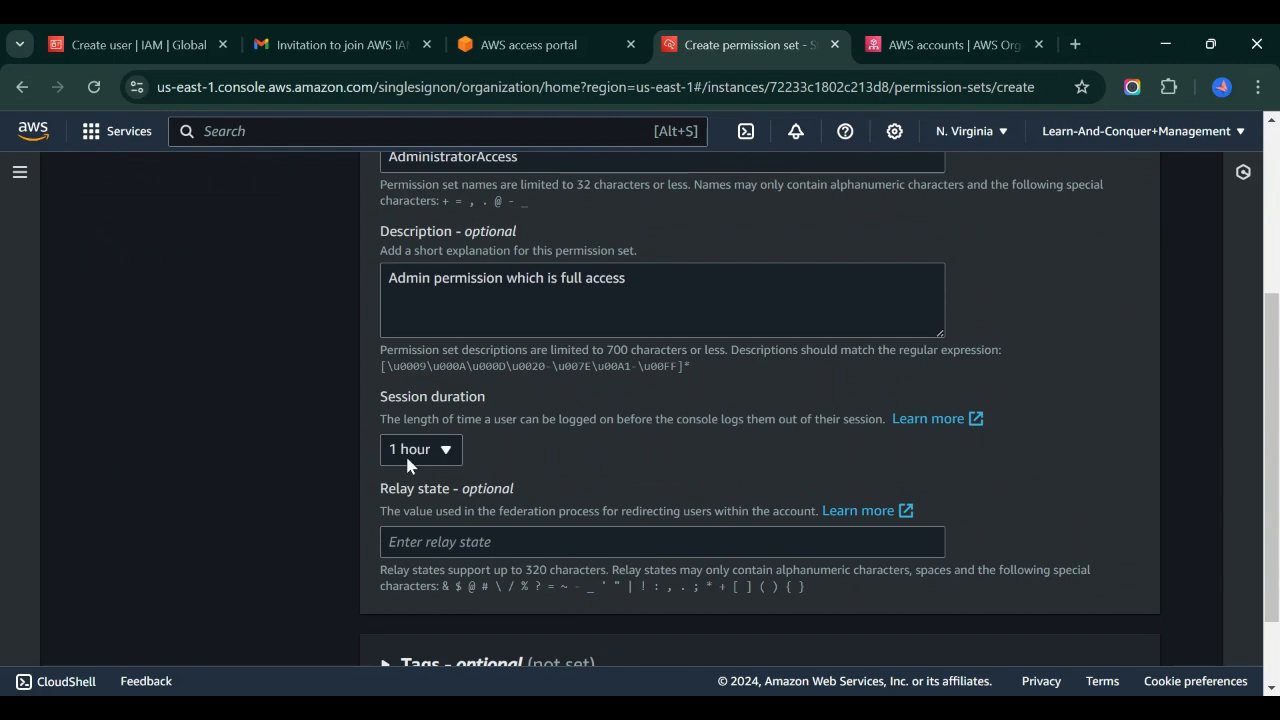
{"action": "left_click", "coordinate": [437, 458]}
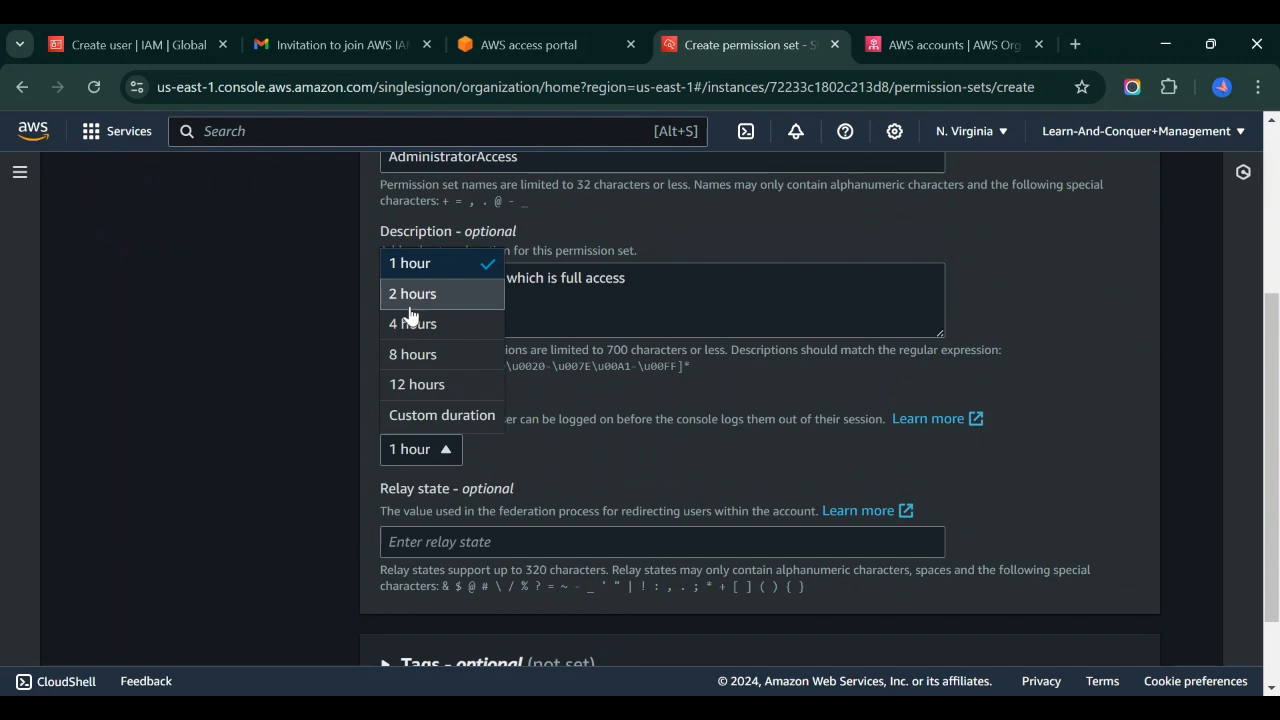
{"action": "left_click", "coordinate": [408, 355]}
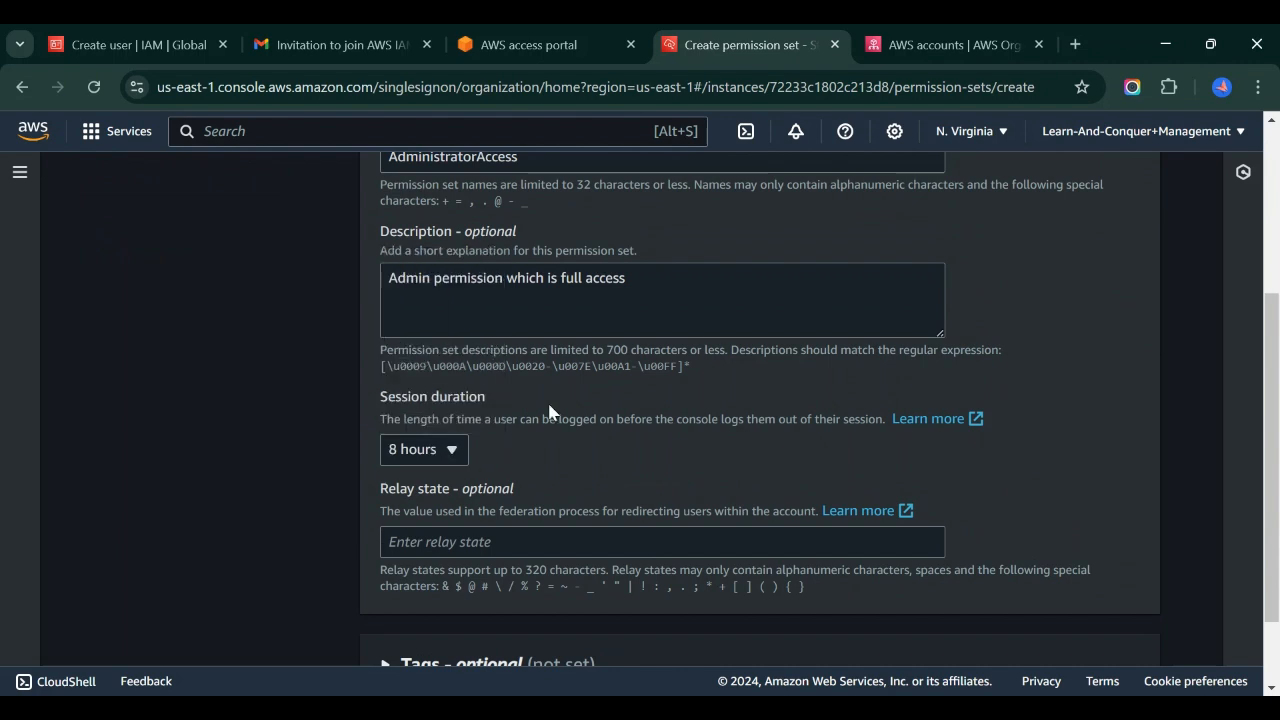
{"action": "left_click", "coordinate": [418, 455]}
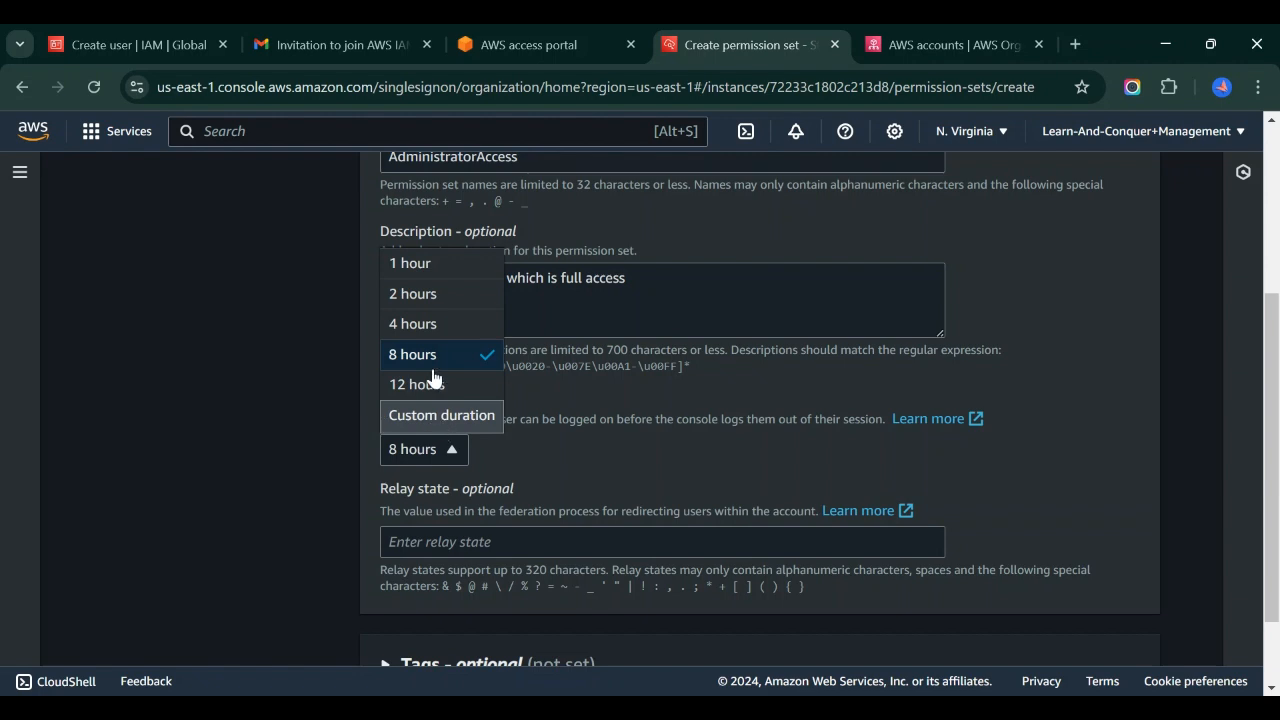
{"action": "left_click", "coordinate": [606, 479]}
{"action": "scroll", "coordinate": [606, 479], "scroll_direction": "down", "scroll_amount": 2}
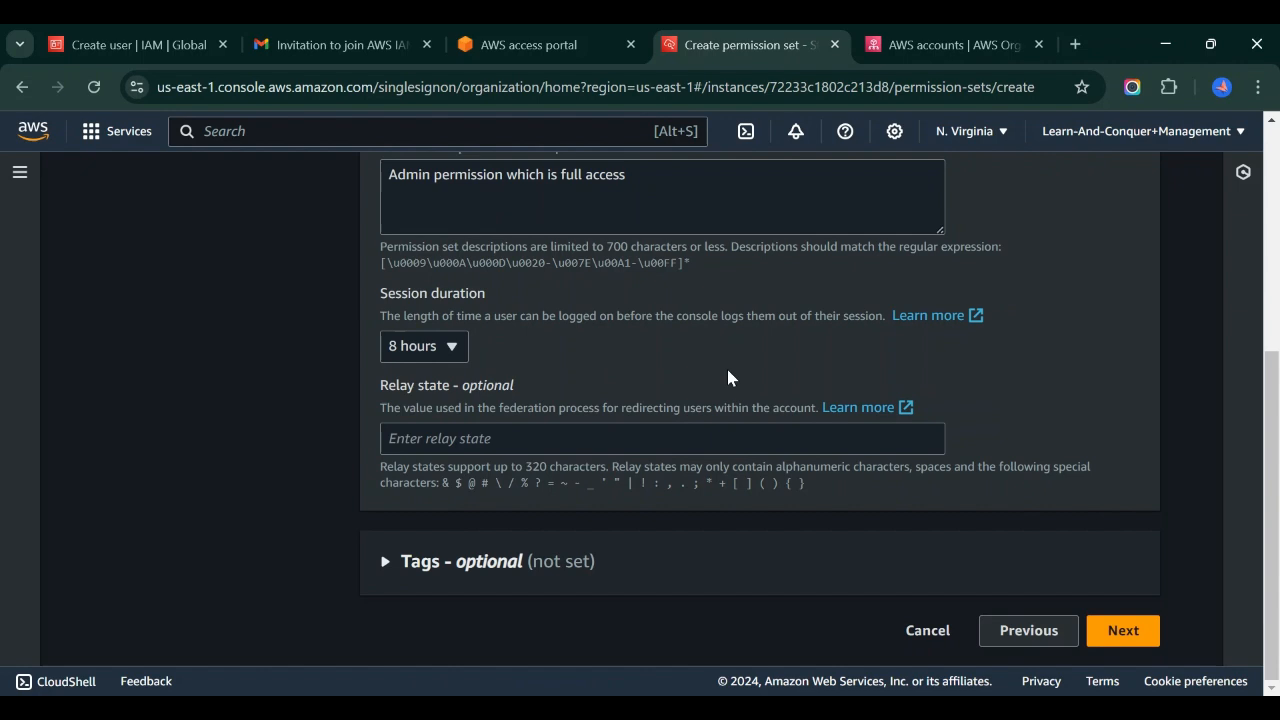
{"action": "left_click", "coordinate": [1112, 632]}
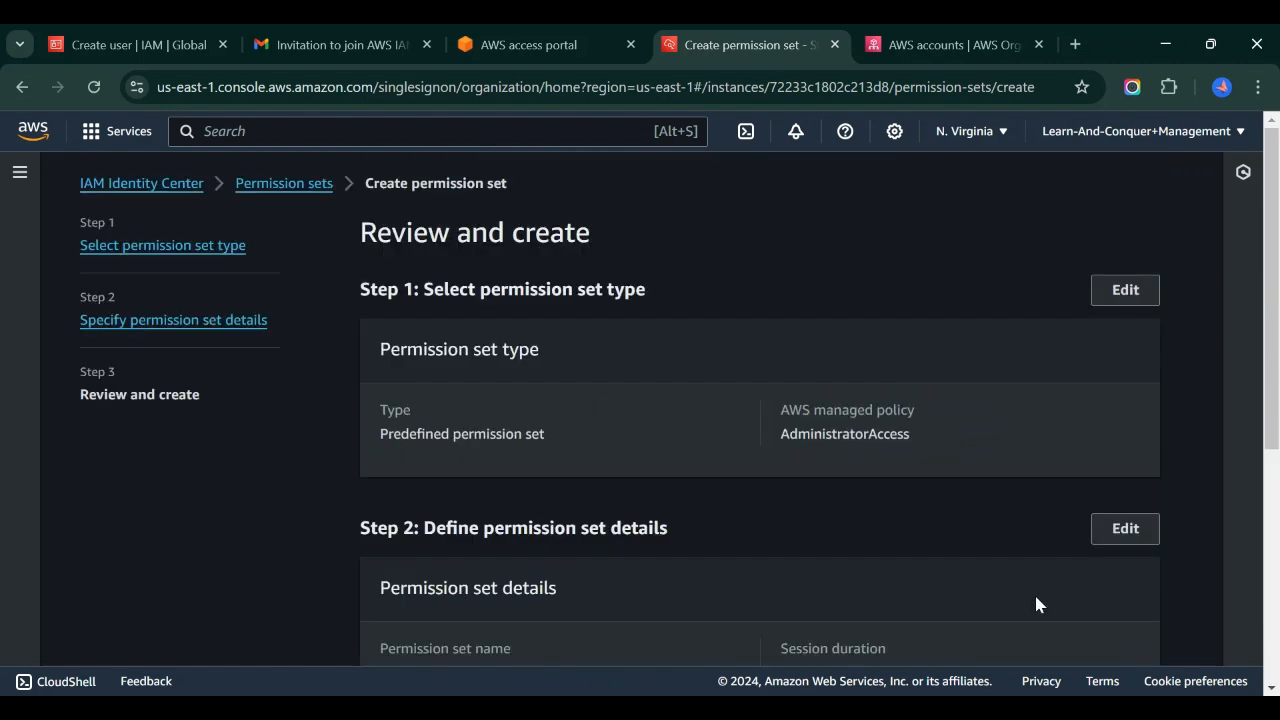
Create the AdministratorAccess permission set, then return to the organization's AWS accounts list
{"action": "scroll", "coordinate": [756, 535], "scroll_direction": "down", "scroll_amount": 5}
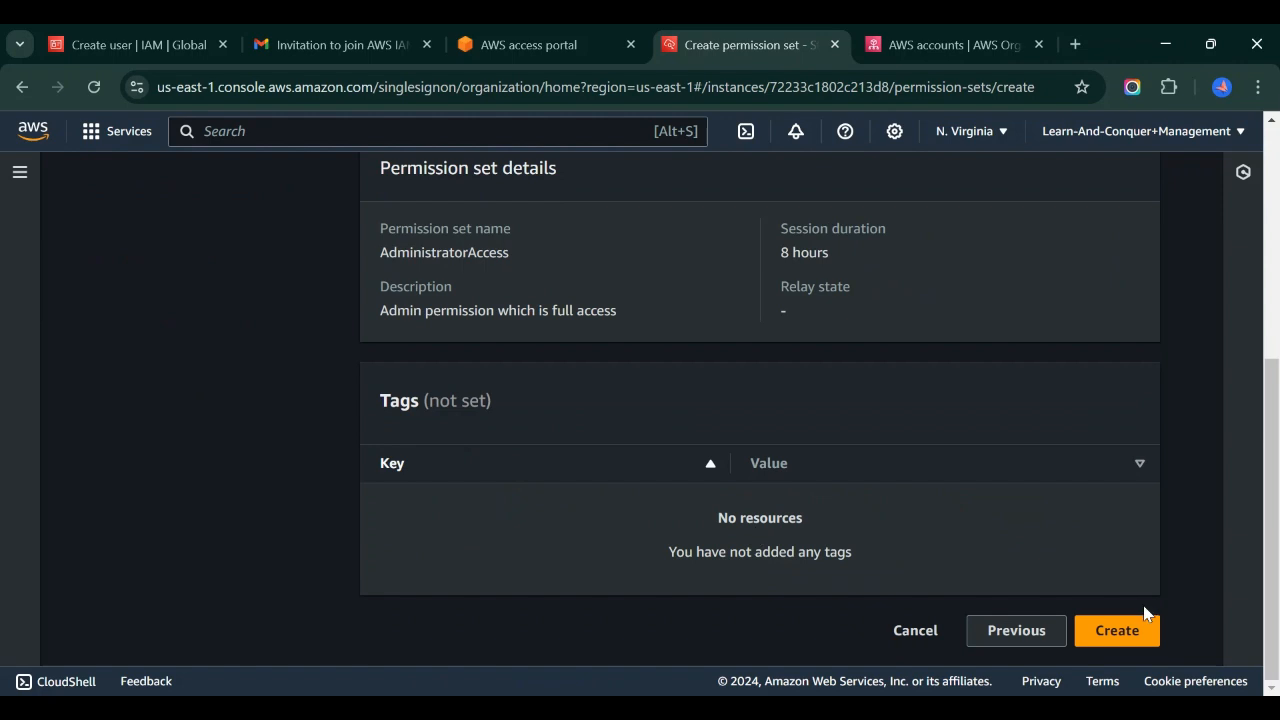
{"action": "left_click", "coordinate": [1143, 630]}
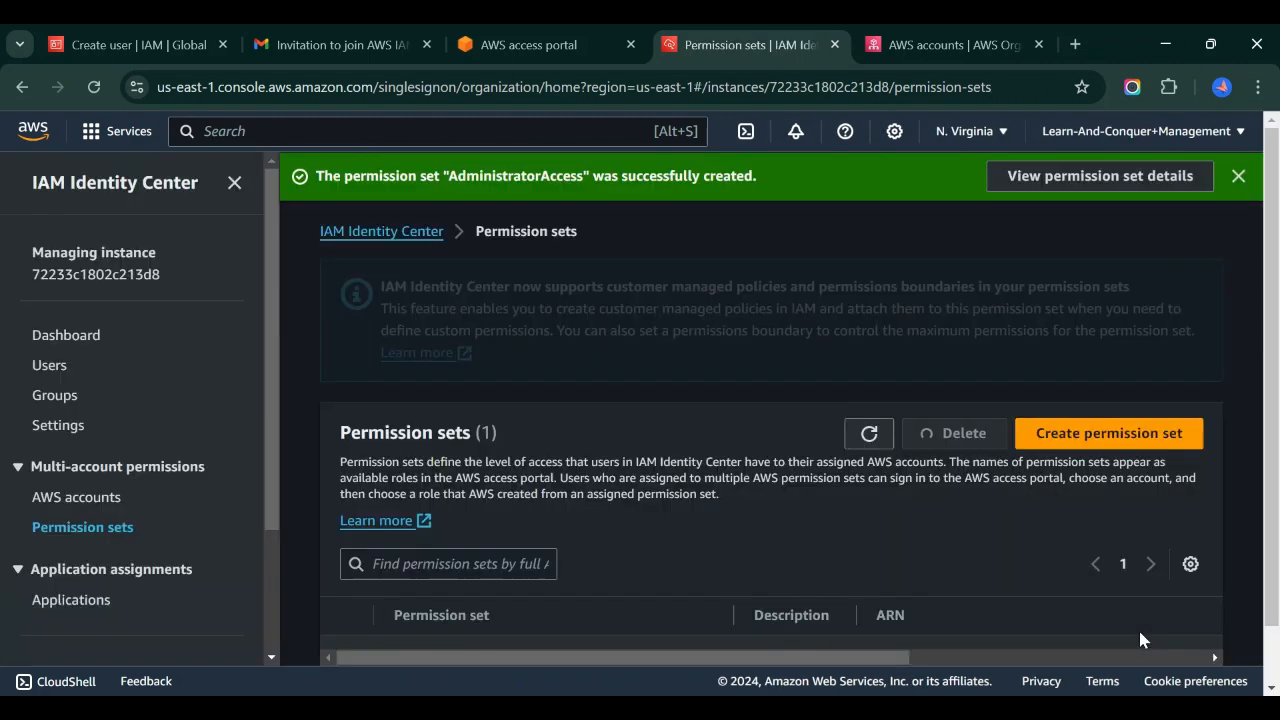
{"action": "scroll", "coordinate": [717, 595], "scroll_direction": "down", "scroll_amount": 1}
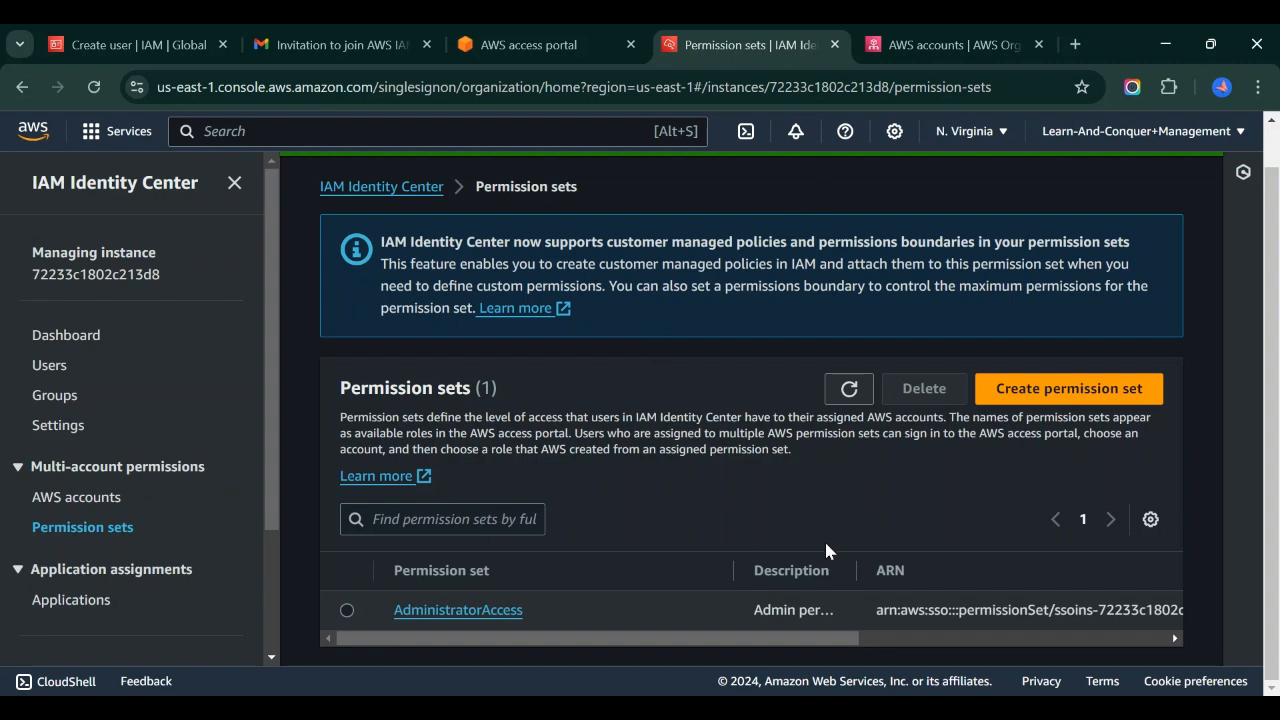
{"action": "left_click", "coordinate": [100, 498]}
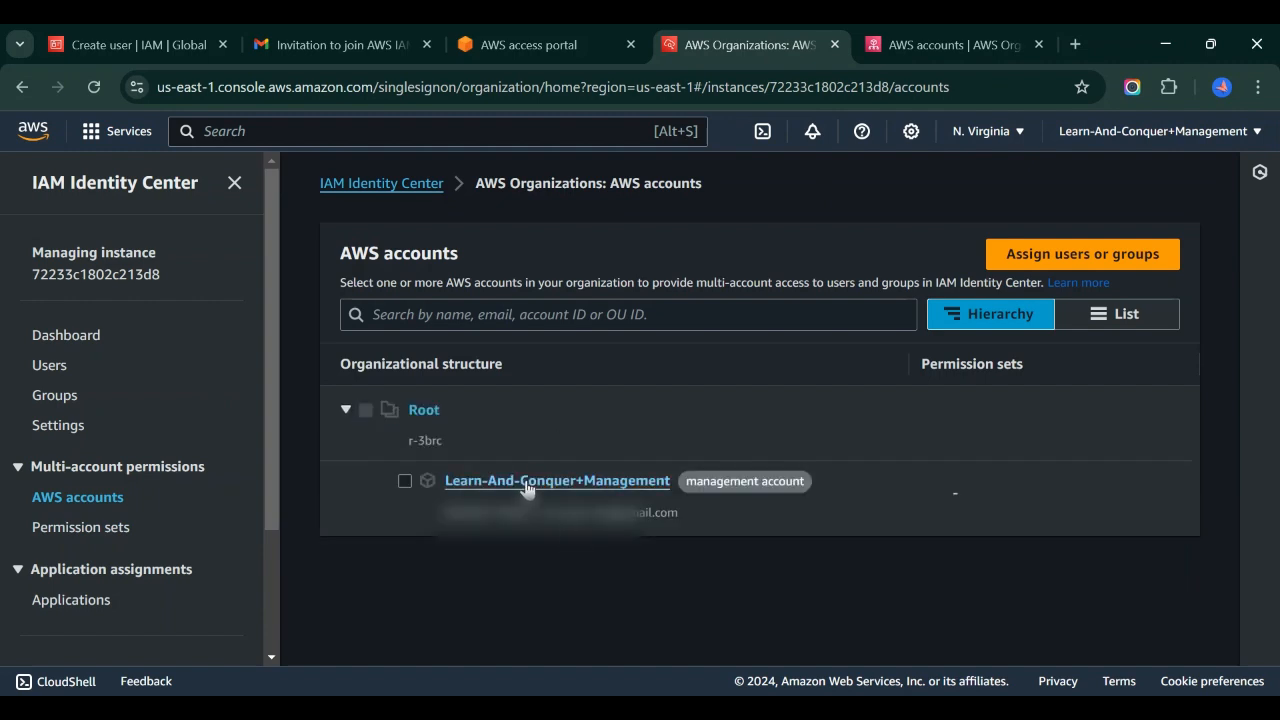
Assign lnc-admin with the AdministratorAccess permission set to the Learn-And-Conquer+Management account
{"action": "left_click", "coordinate": [524, 484]}
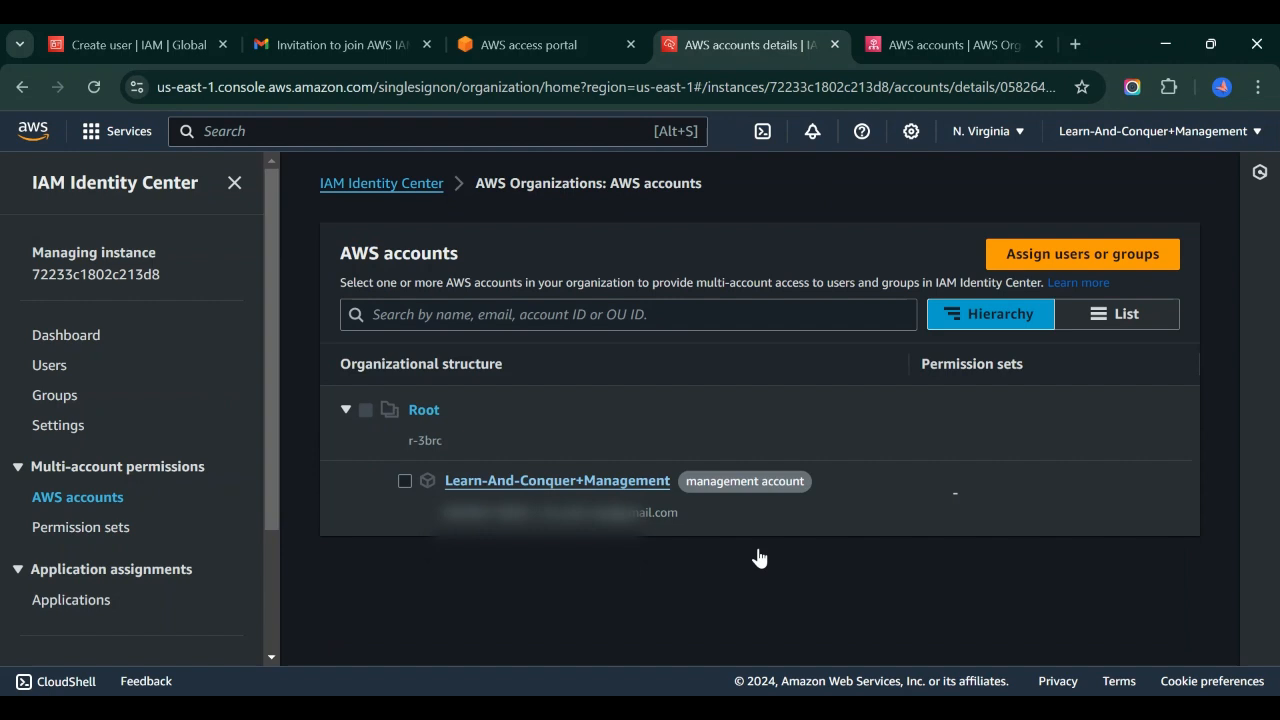
{"action": "scroll", "coordinate": [759, 557], "scroll_direction": "down", "scroll_amount": 3}
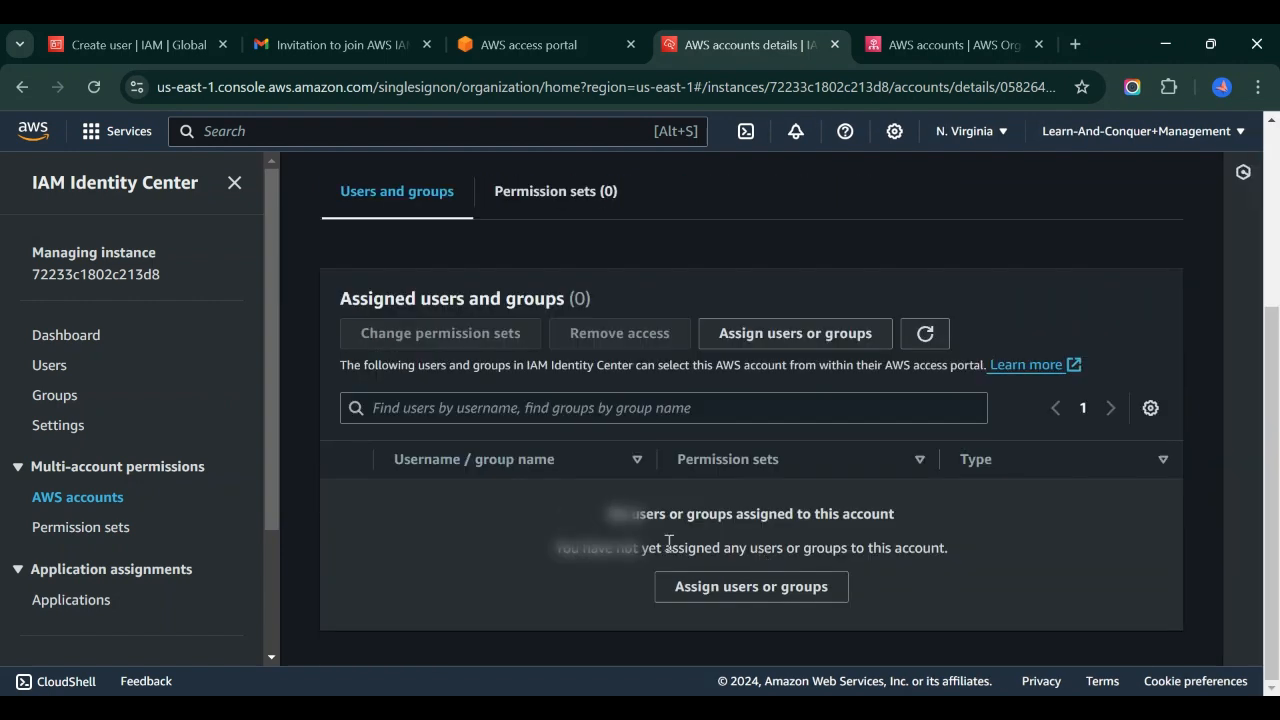
{"action": "left_click", "coordinate": [726, 598]}
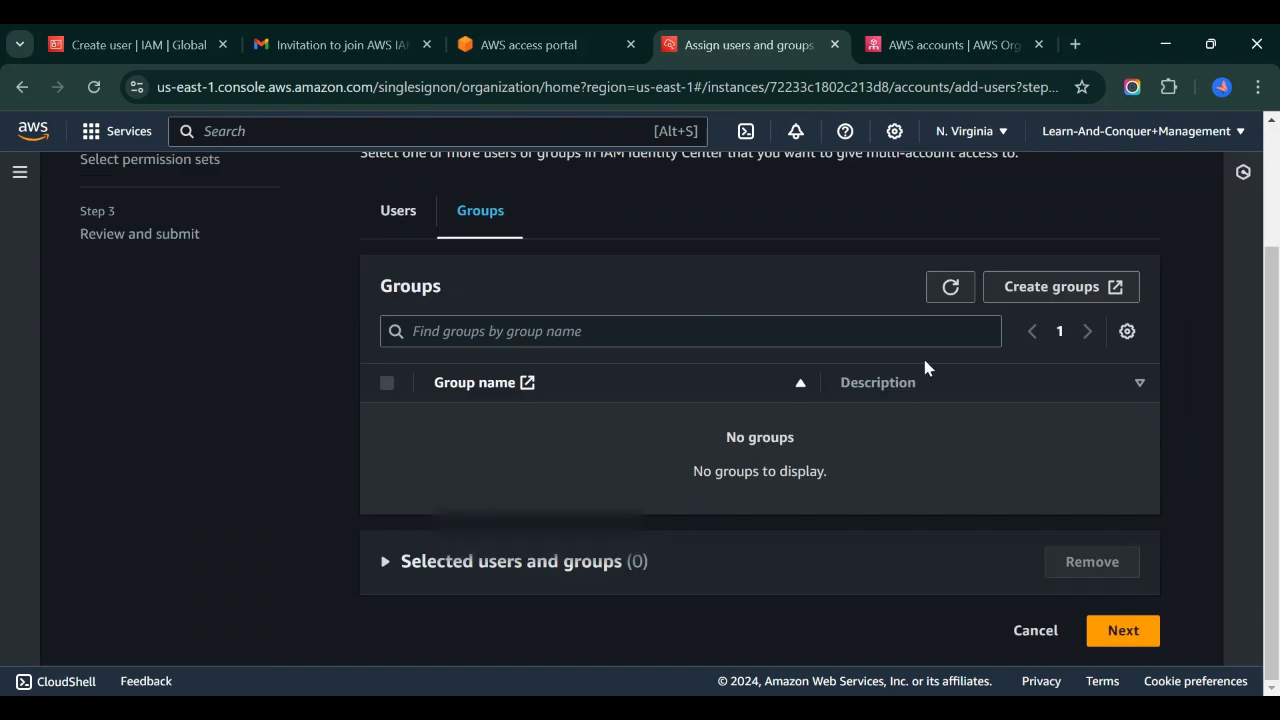
{"action": "left_click", "coordinate": [388, 211]}
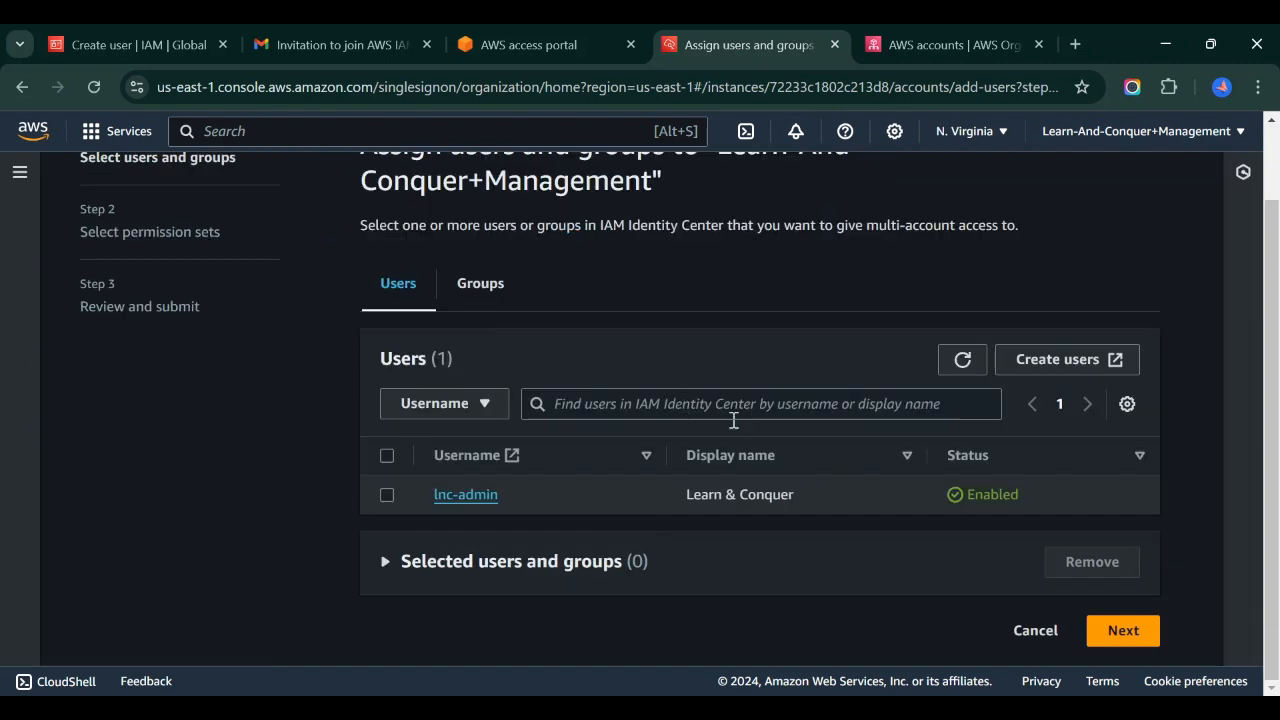
{"action": "left_click", "coordinate": [386, 495]}
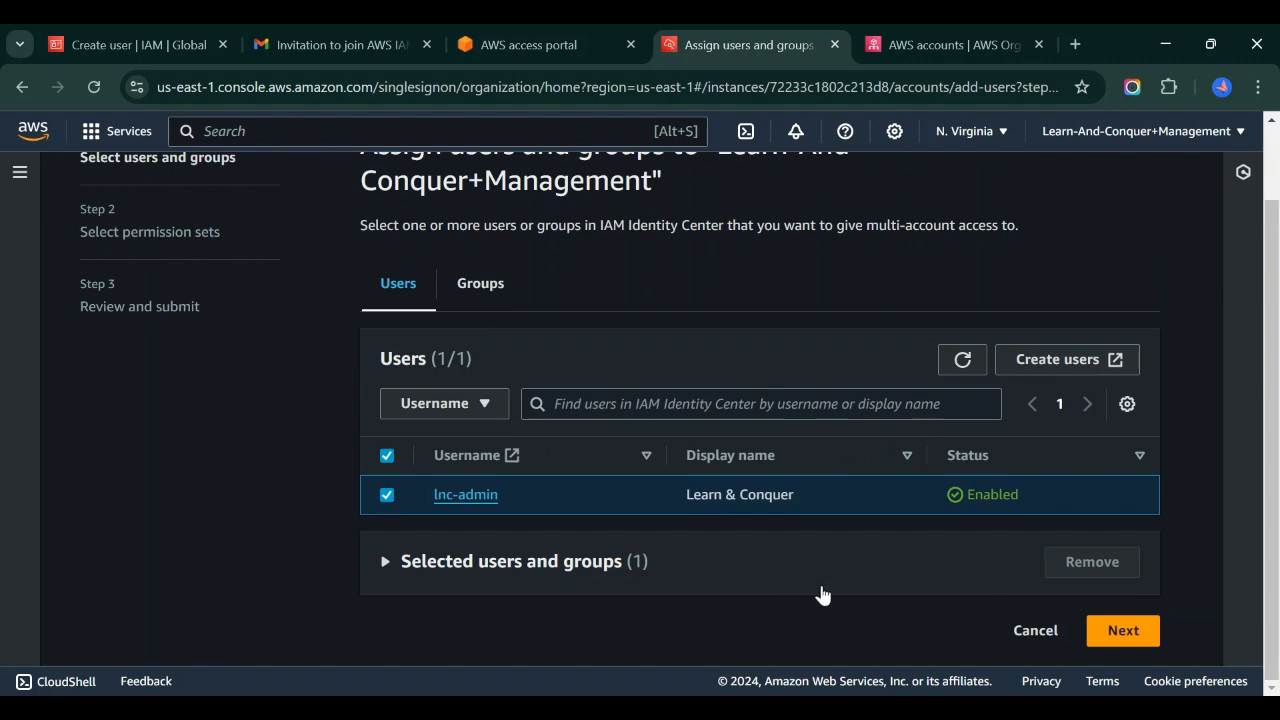
{"action": "left_click", "coordinate": [1119, 640]}
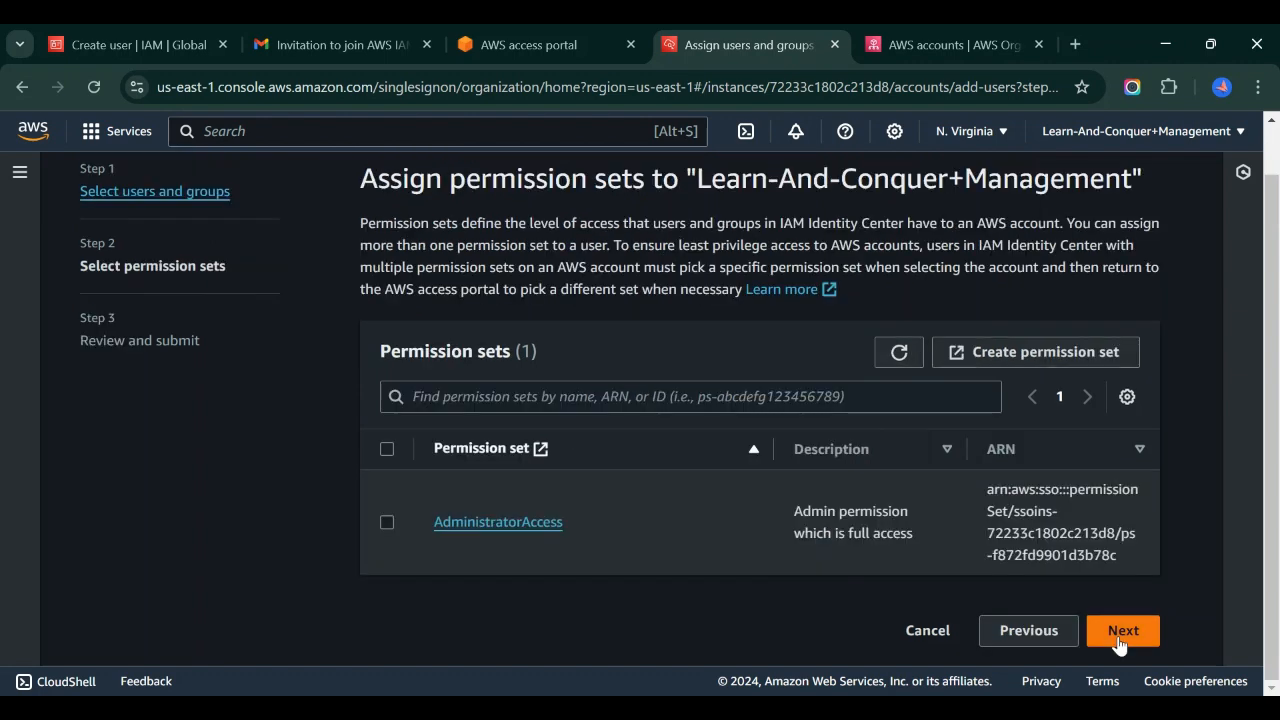
{"action": "left_click", "coordinate": [386, 522]}
{"action": "left_click", "coordinate": [1128, 638]}
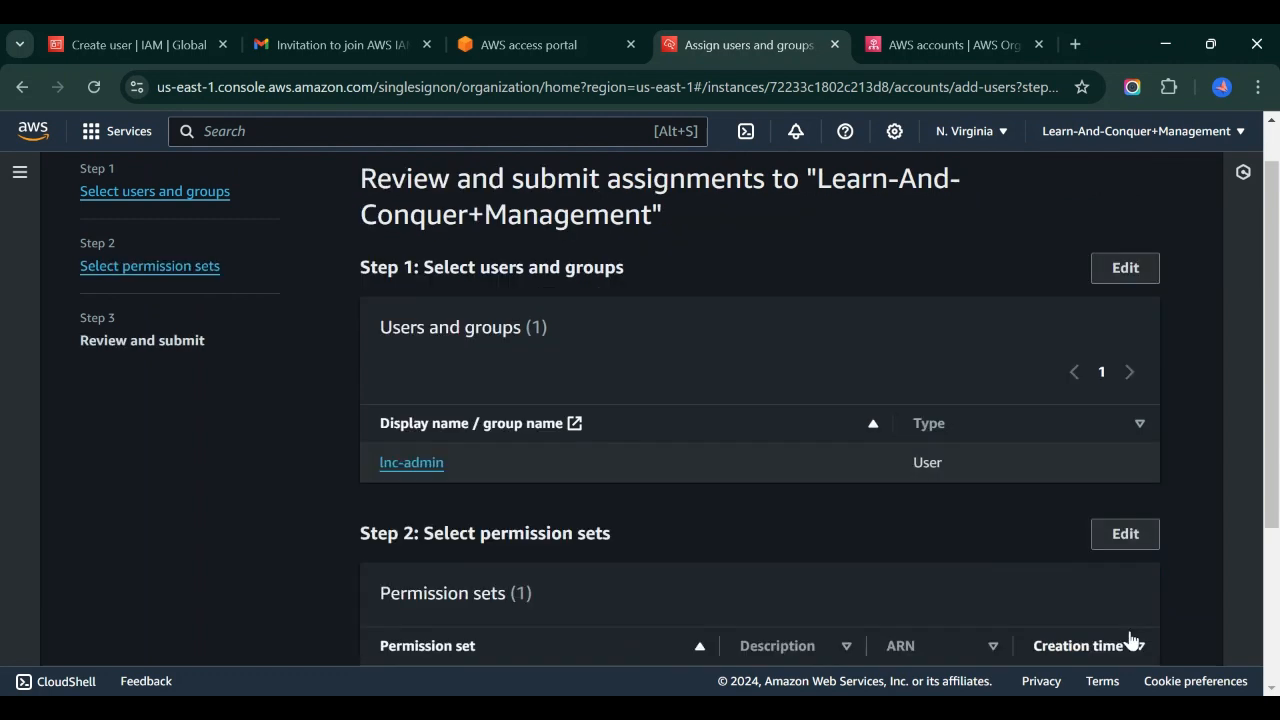
{"action": "scroll", "coordinate": [680, 514], "scroll_direction": "down", "scroll_amount": 3}
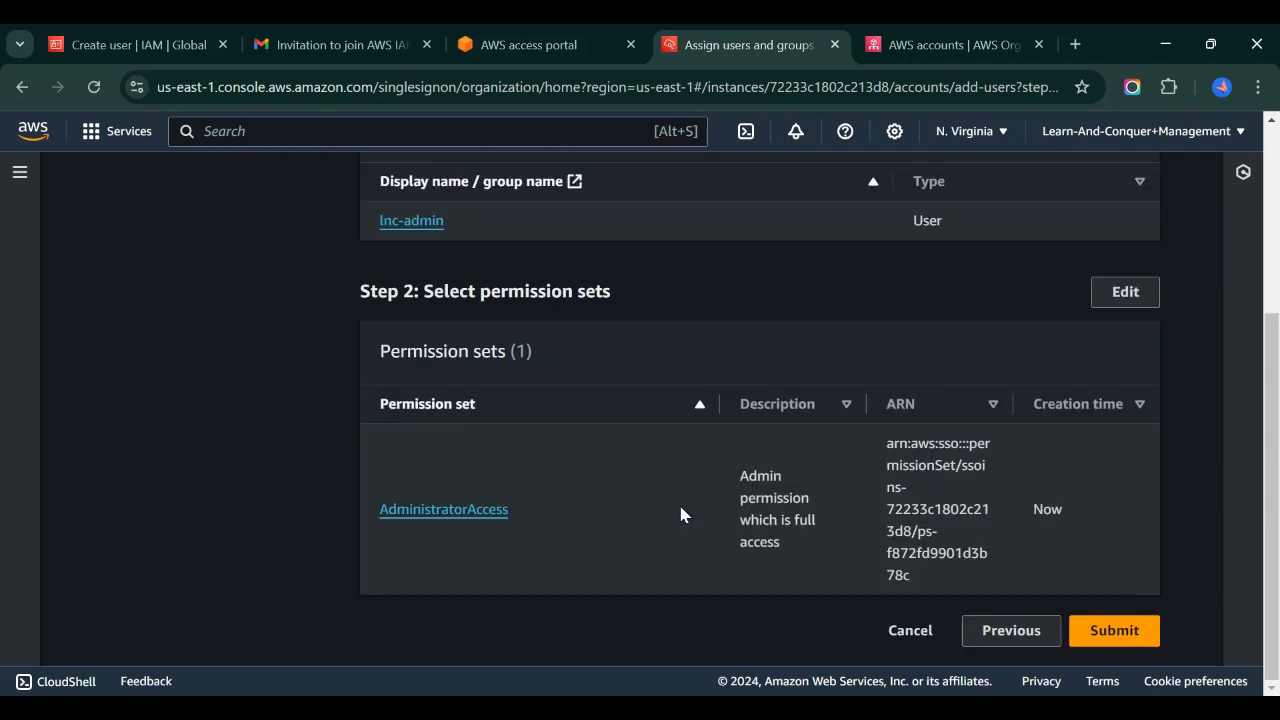
{"action": "left_click", "coordinate": [1115, 631]}
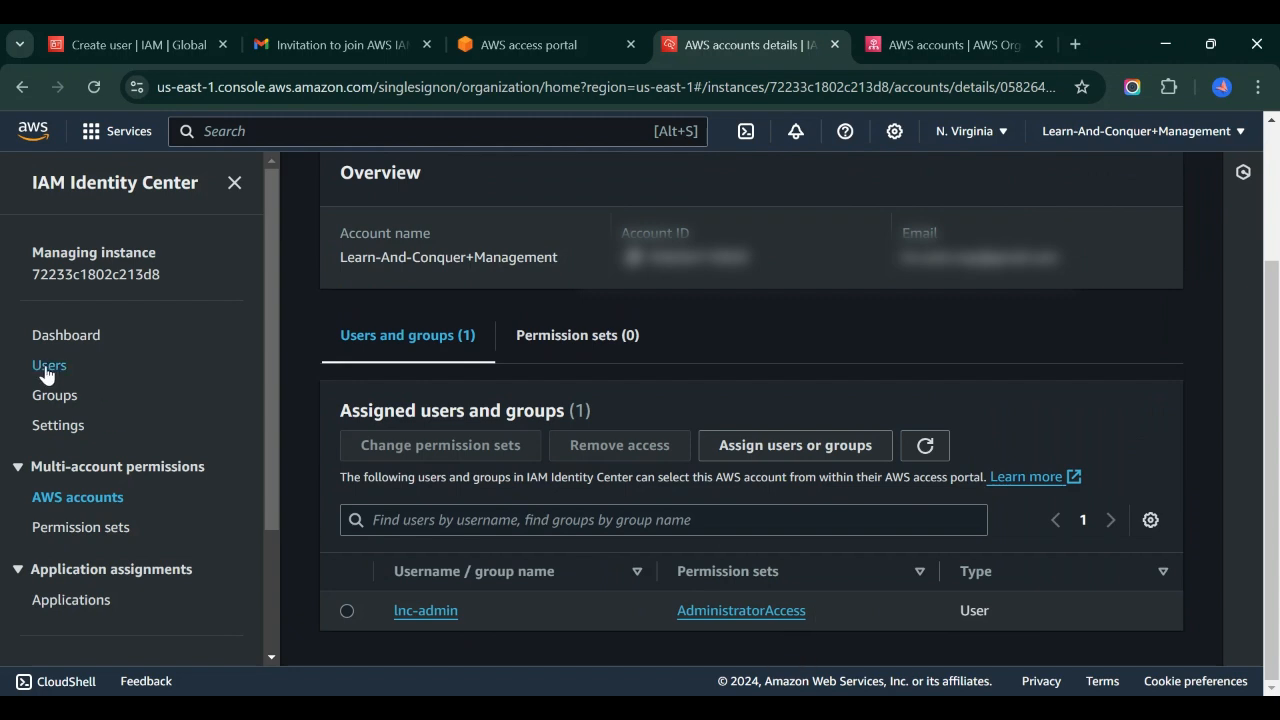
Reload the access portal to confirm the management account appears, then return to Identity Center Users
{"action": "left_click", "coordinate": [558, 33]}
{"action": "left_click", "coordinate": [96, 89]}
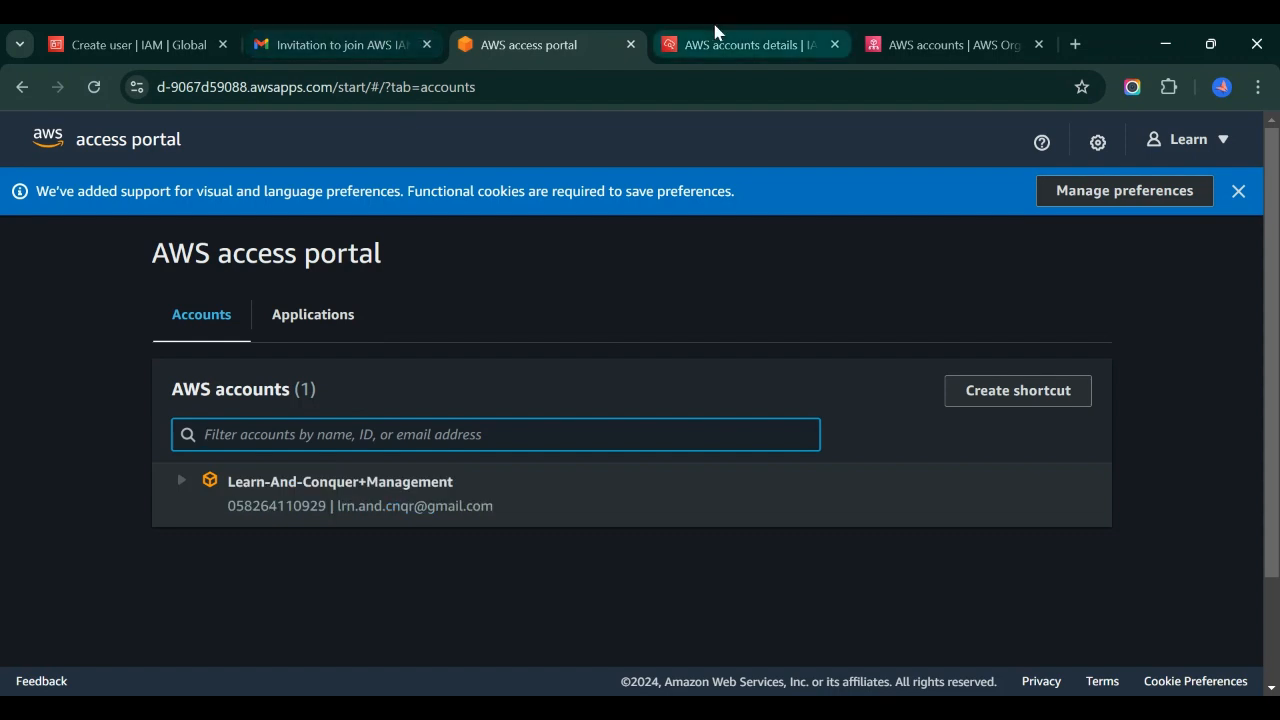
{"action": "left_click", "coordinate": [736, 44]}
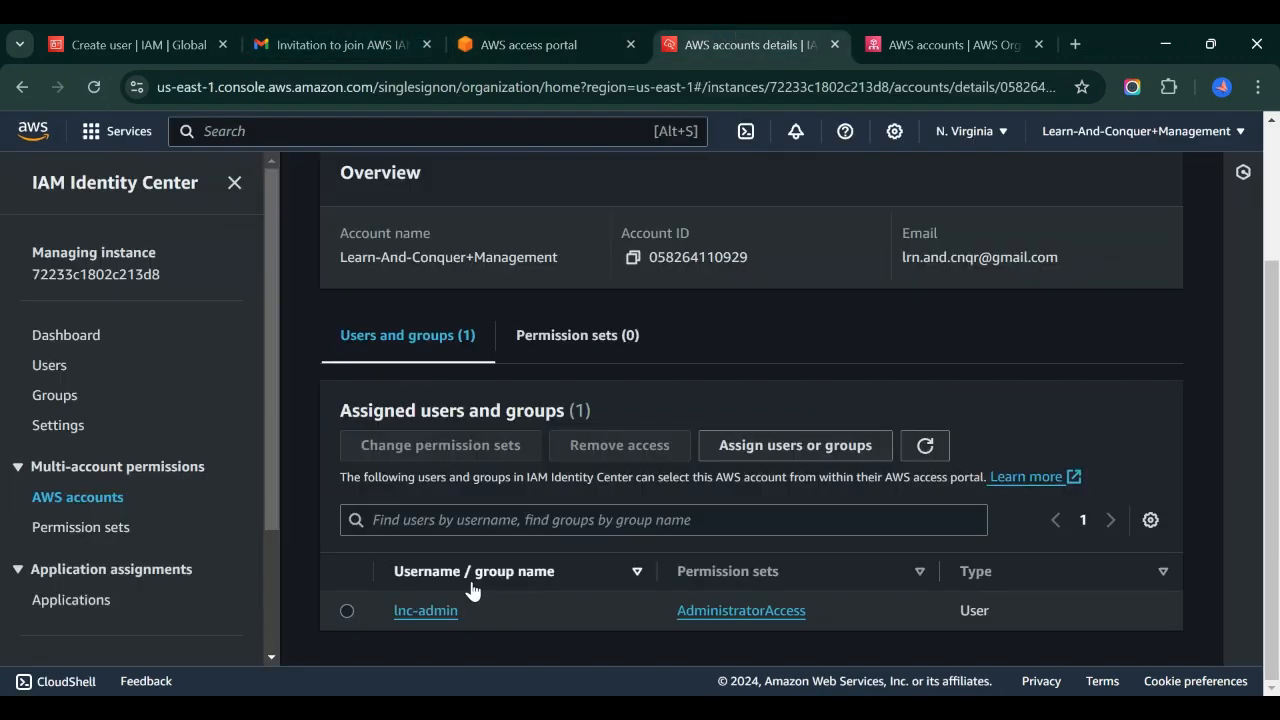
{"action": "left_click", "coordinate": [48, 366]}
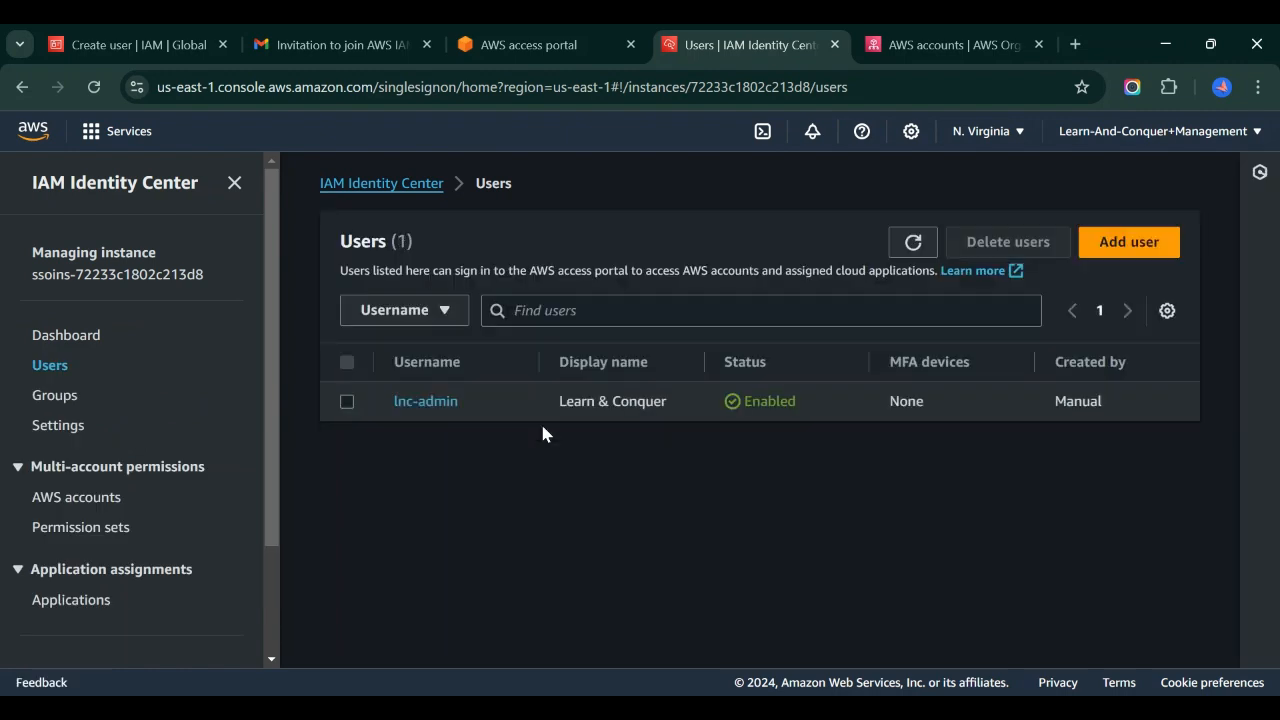
Review lnc-admin's user details, then go to the IAM Identity Center Settings page
{"action": "left_click", "coordinate": [420, 402]}
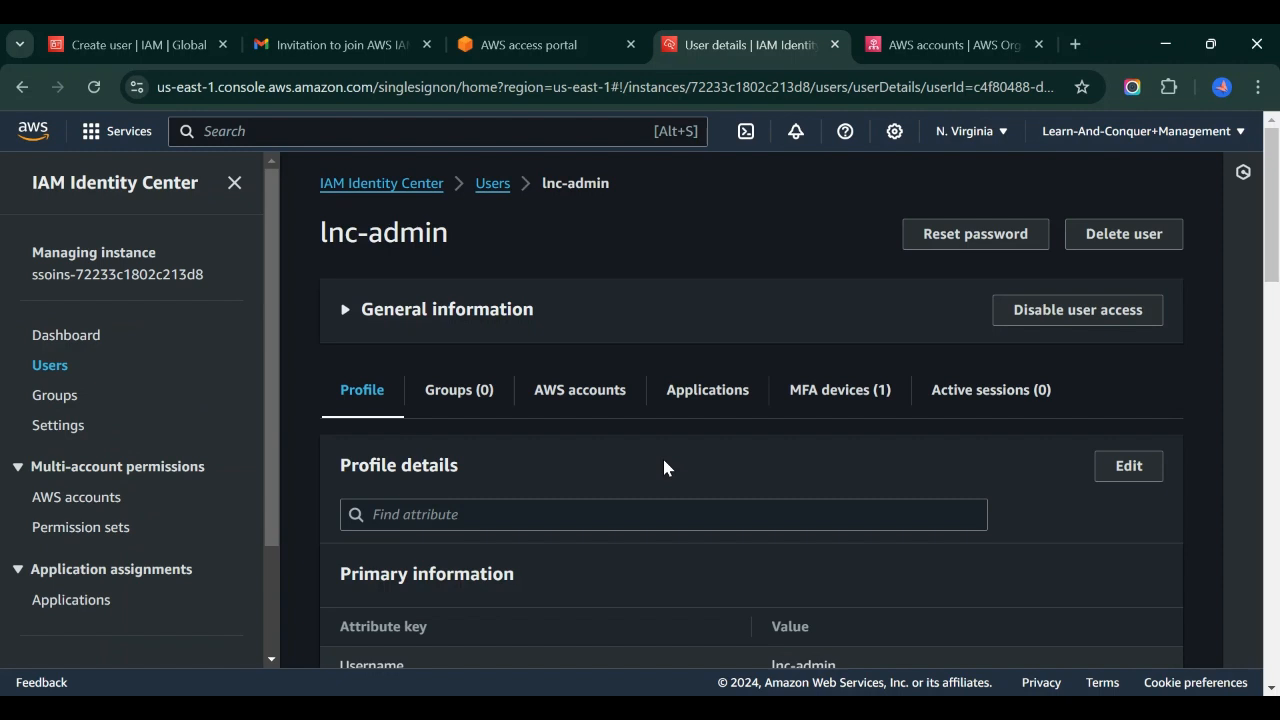
{"action": "scroll", "coordinate": [664, 461], "scroll_direction": "down", "scroll_amount": 3}
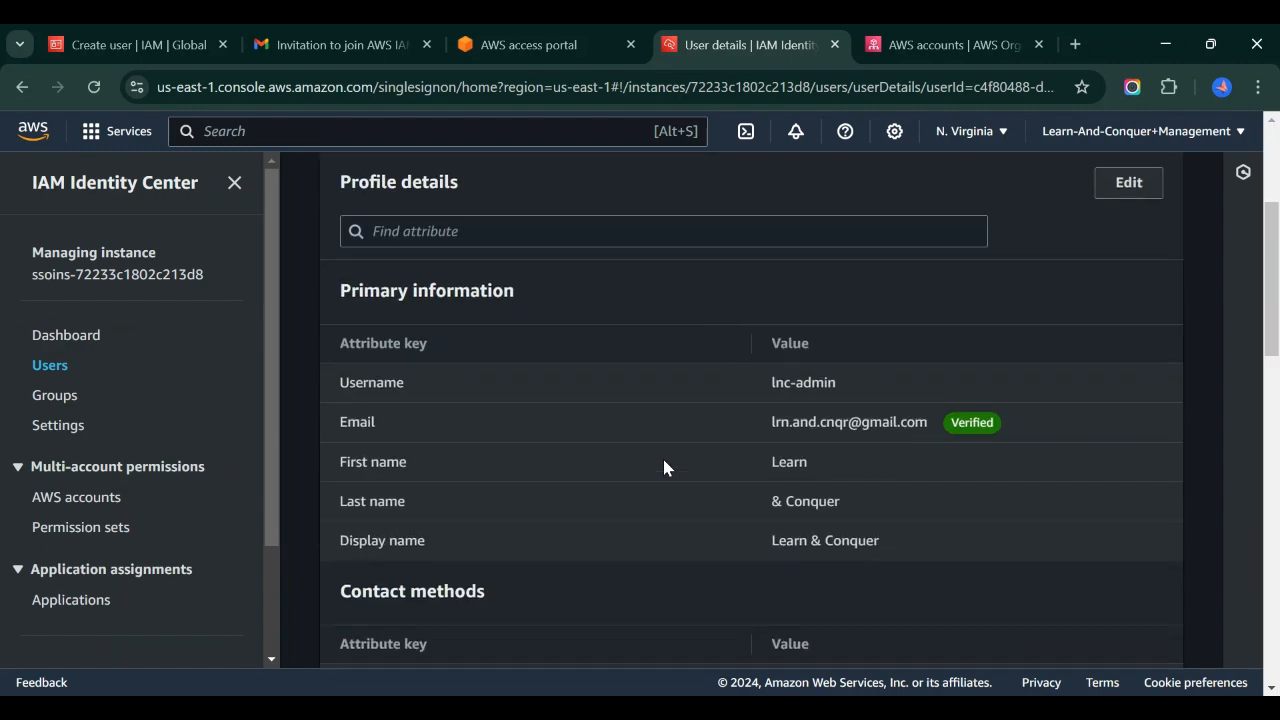
{"action": "scroll", "coordinate": [664, 461], "scroll_direction": "down", "scroll_amount": 10}
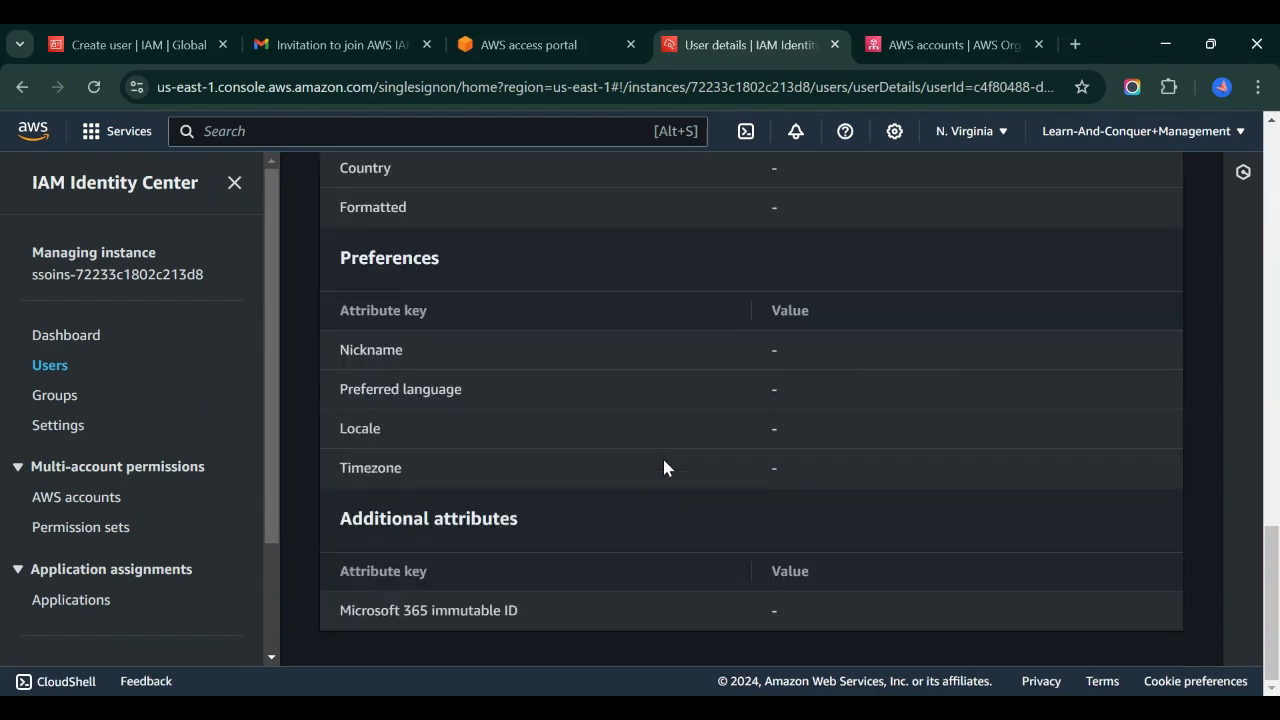
{"action": "scroll", "coordinate": [664, 467], "scroll_direction": "up", "scroll_amount": 10}
{"action": "scroll", "coordinate": [664, 467], "scroll_direction": "up", "scroll_amount": 5}
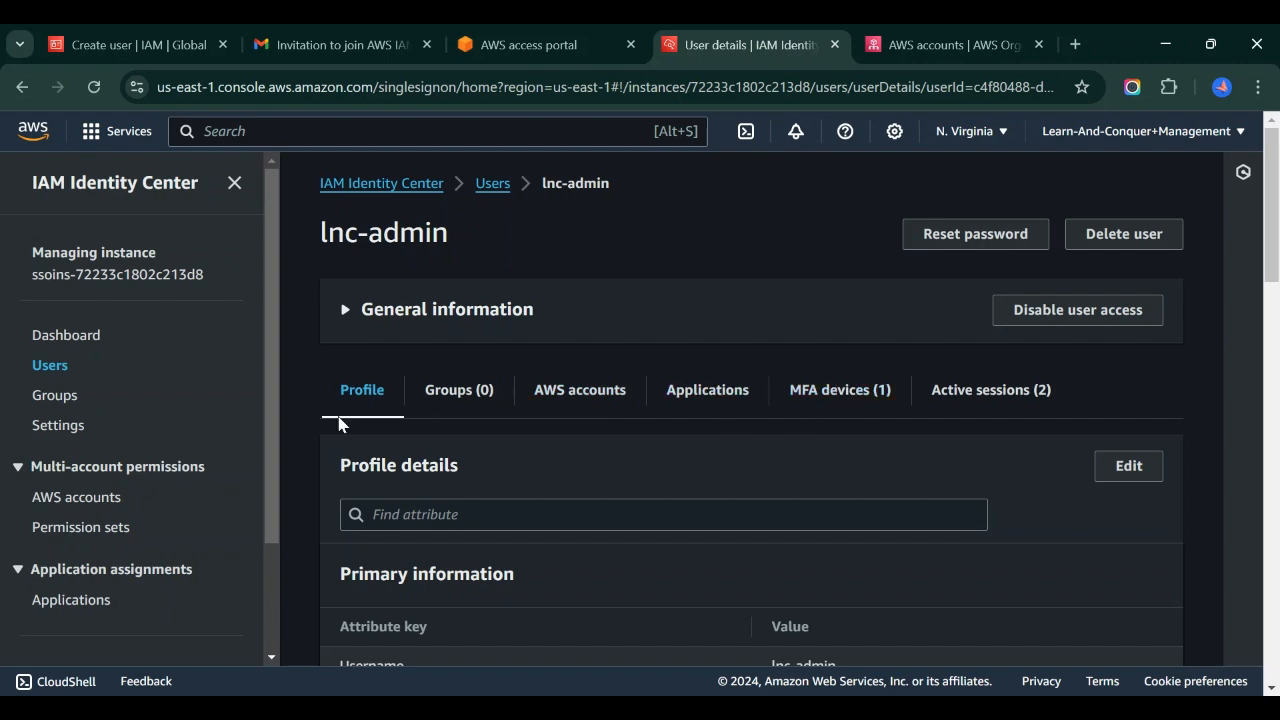
{"action": "left_click", "coordinate": [58, 426]}
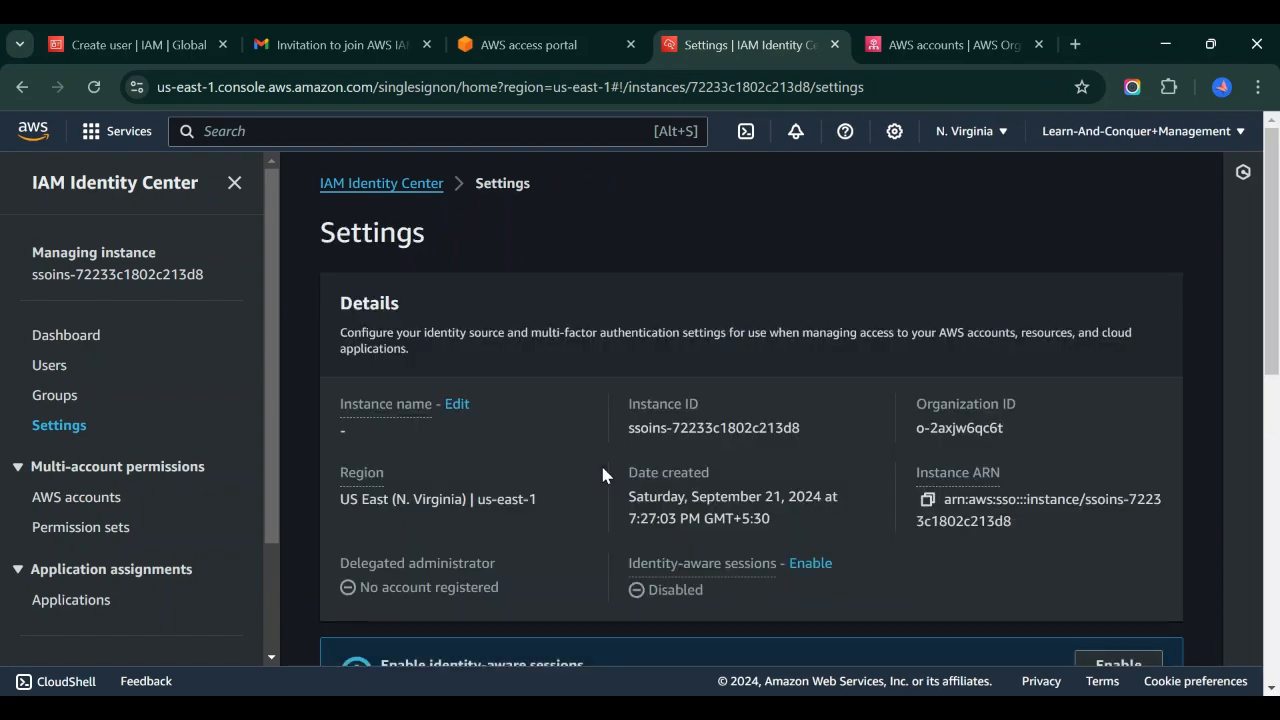
Rename the IAM Identity Center instance to 'learnncon' and save the change
{"action": "scroll", "coordinate": [603, 474], "scroll_direction": "down", "scroll_amount": 7}
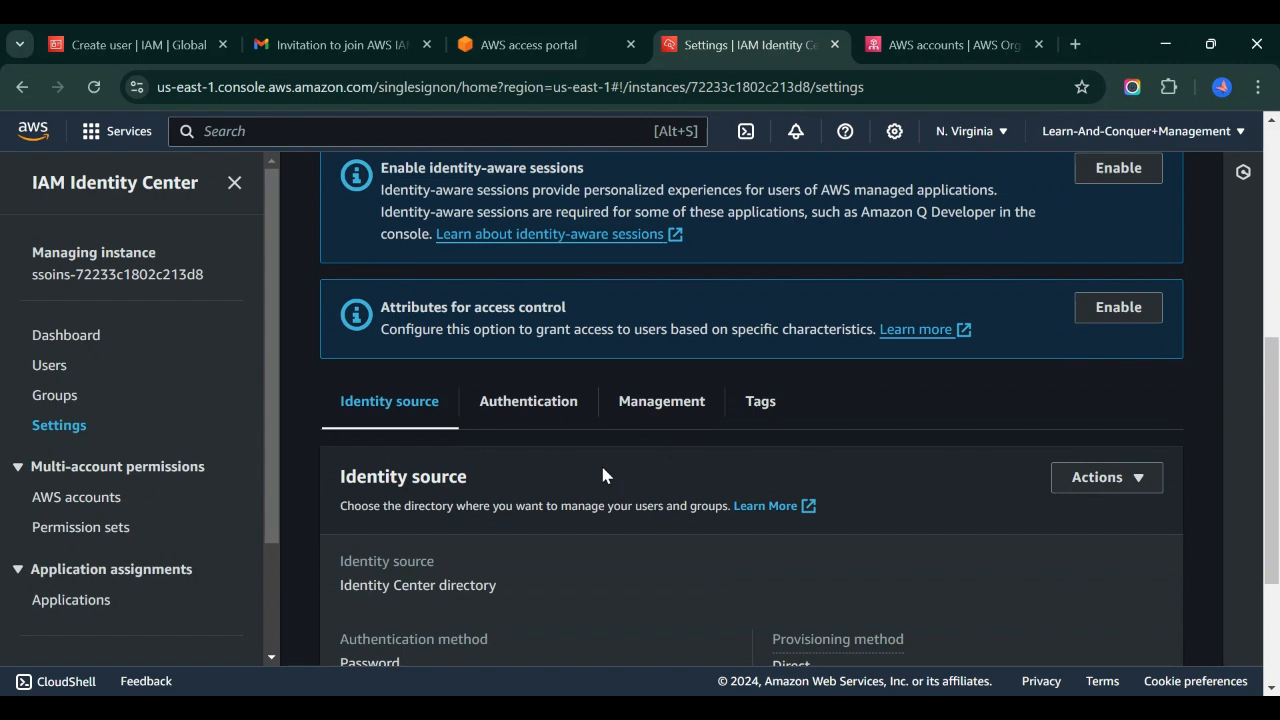
{"action": "scroll", "coordinate": [603, 467], "scroll_direction": "down", "scroll_amount": 1}
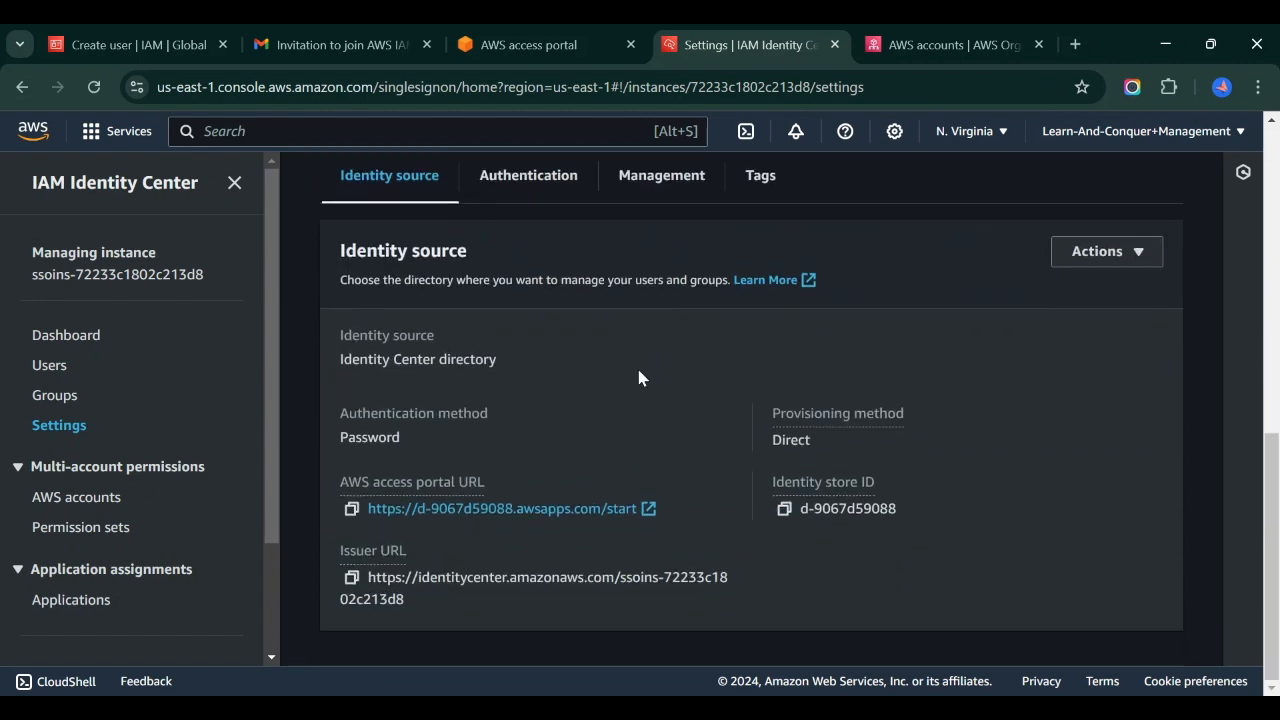
{"action": "scroll", "coordinate": [653, 418], "scroll_direction": "up", "scroll_amount": 8}
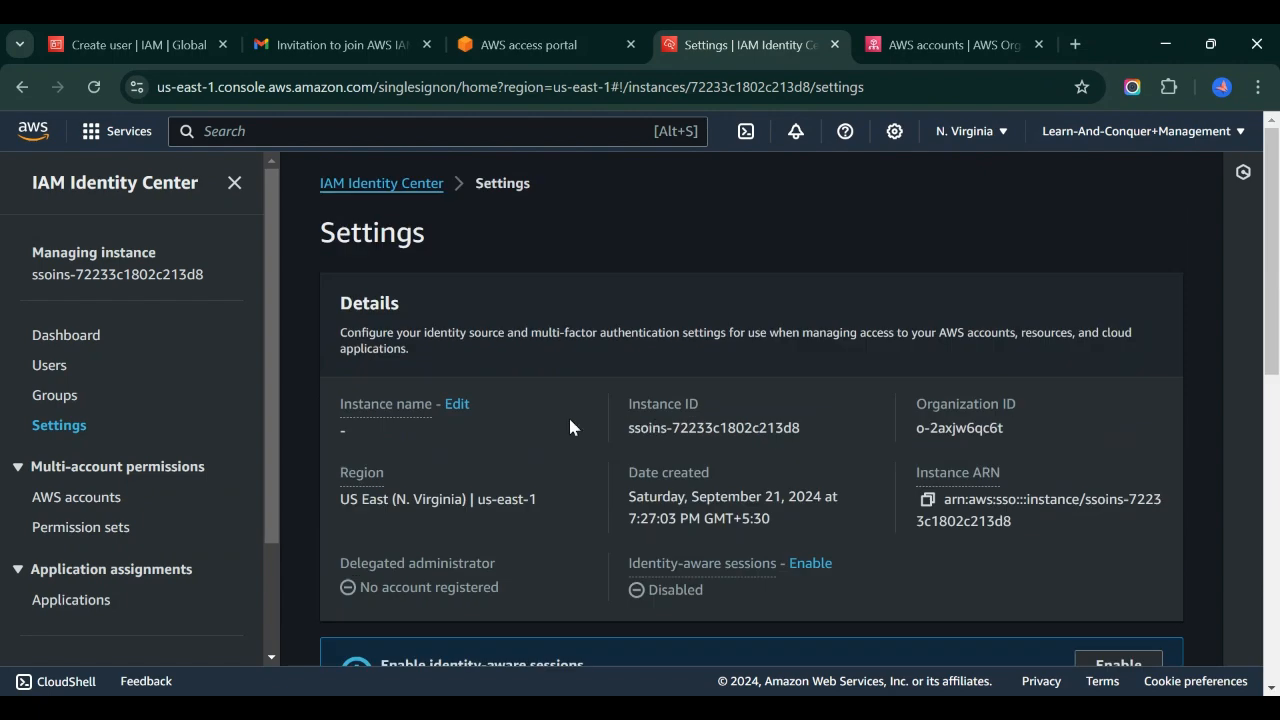
{"action": "left_click", "coordinate": [457, 404]}
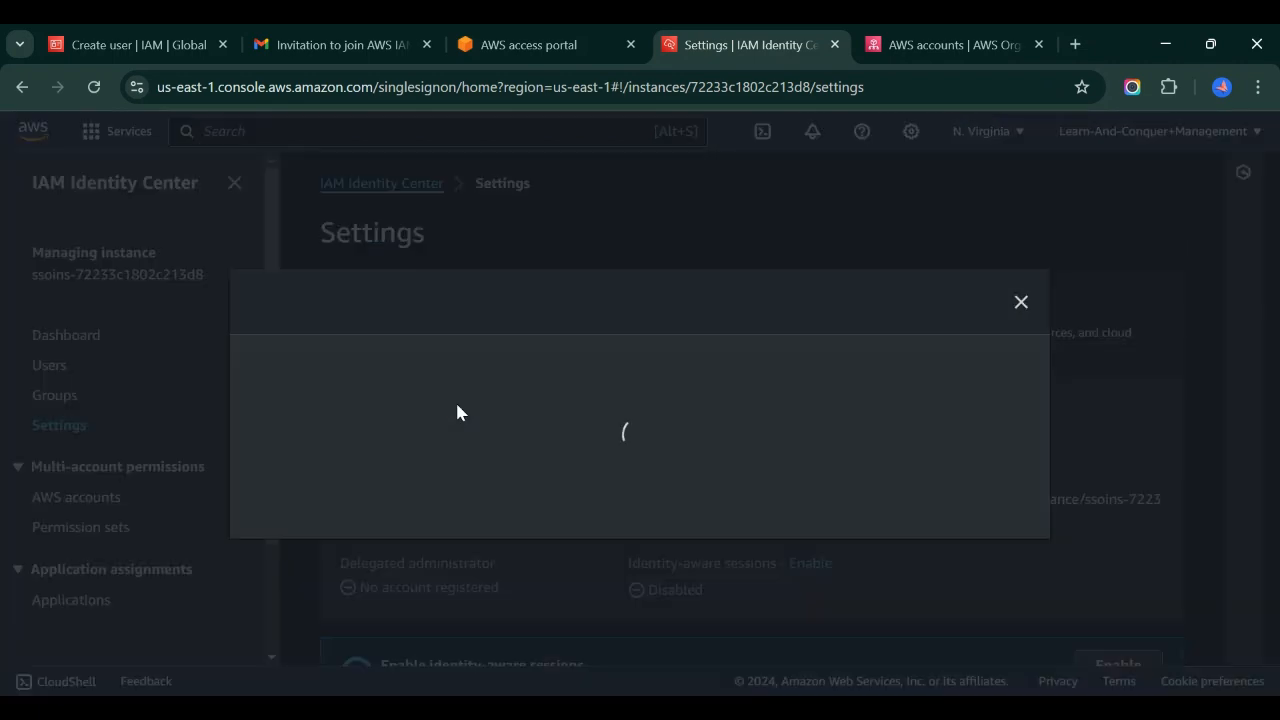
{"action": "left_click", "coordinate": [485, 446]}
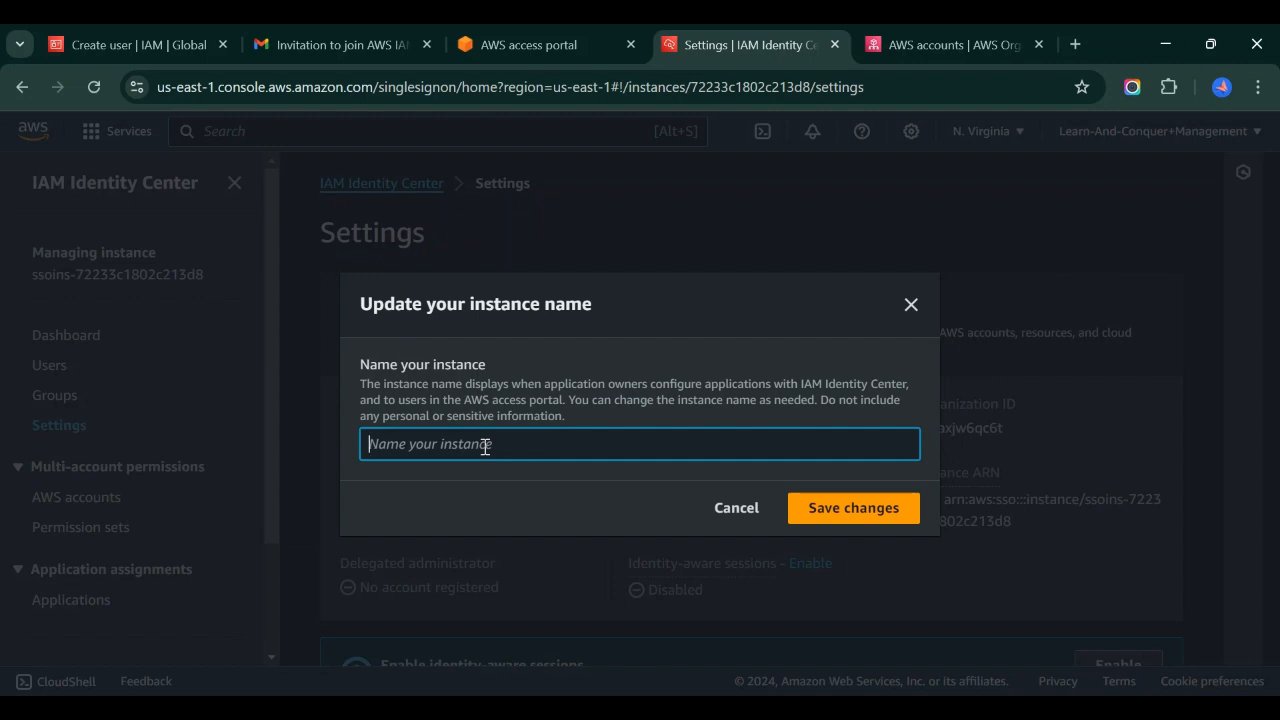
{"action": "type", "text": "L"}
{"action": "key", "text": "BackSpace"}
{"action": "type", "text": "learnncon"}
{"action": "left_click", "coordinate": [818, 512]}
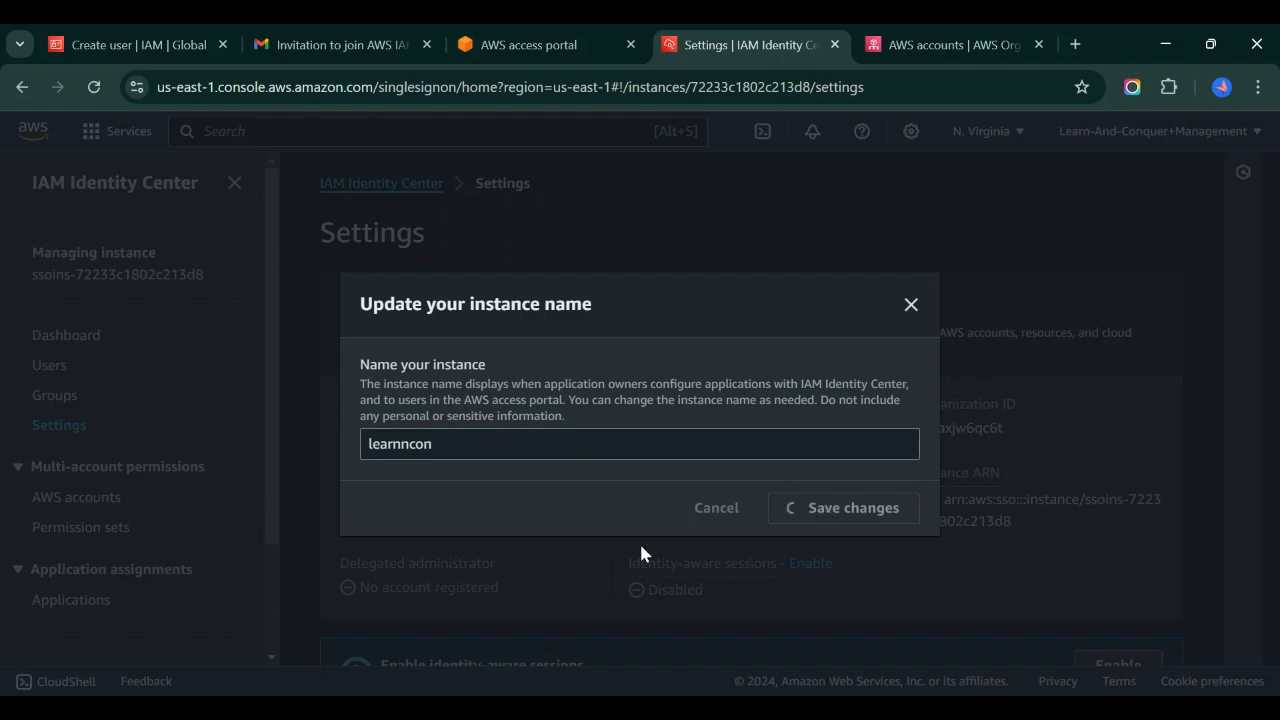
Show the Actions menu for the identity source settings
{"action": "scroll", "coordinate": [641, 548], "scroll_direction": "down", "scroll_amount": 1}
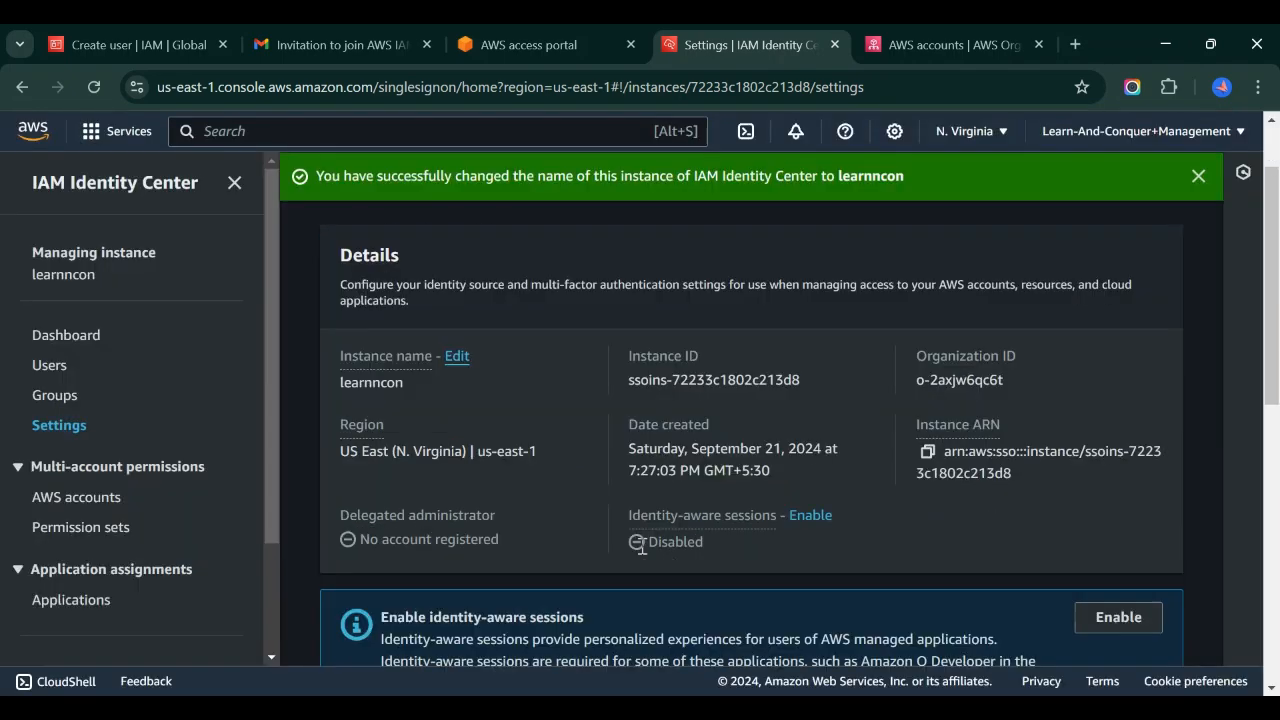
{"action": "scroll", "coordinate": [641, 548], "scroll_direction": "down", "scroll_amount": 5}
{"action": "left_click", "coordinate": [1108, 262]}
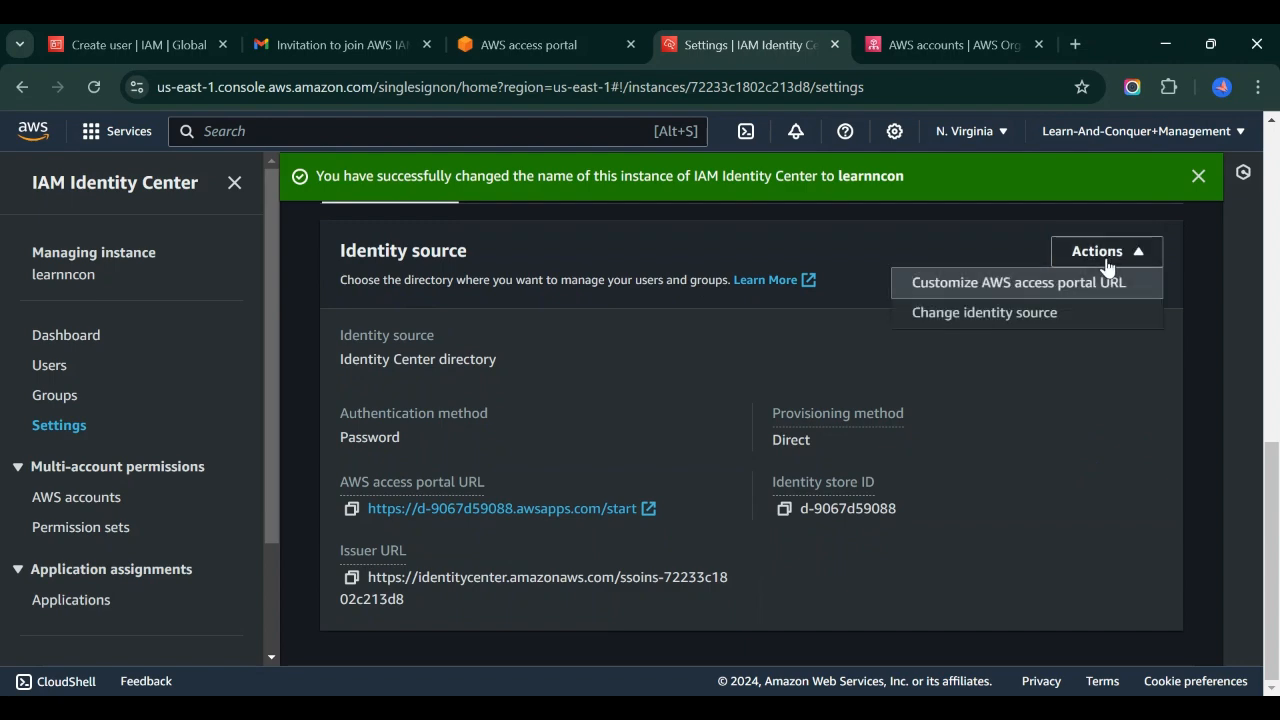
Customize the access portal URL with subdomain 'learnncon', save it, and return to the access portal tab
{"action": "left_click", "coordinate": [967, 286]}
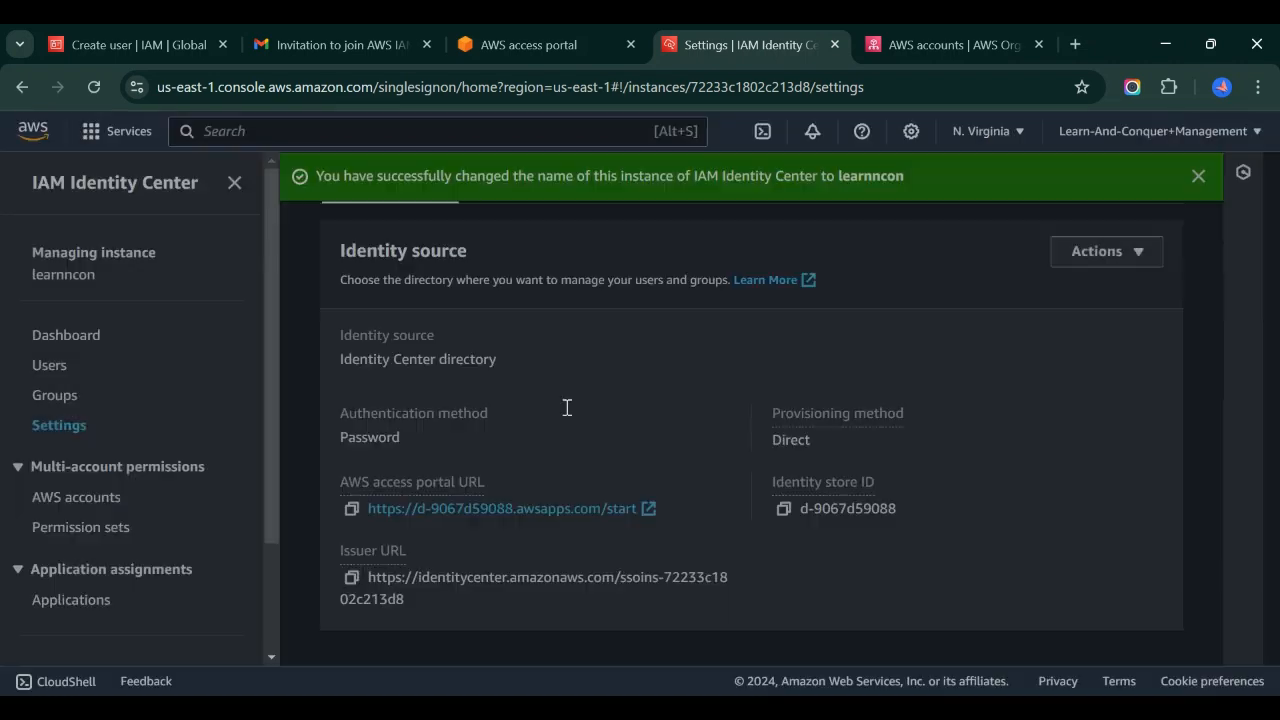
{"action": "left_click", "coordinate": [482, 403]}
{"action": "type", "text": "learnncon"}
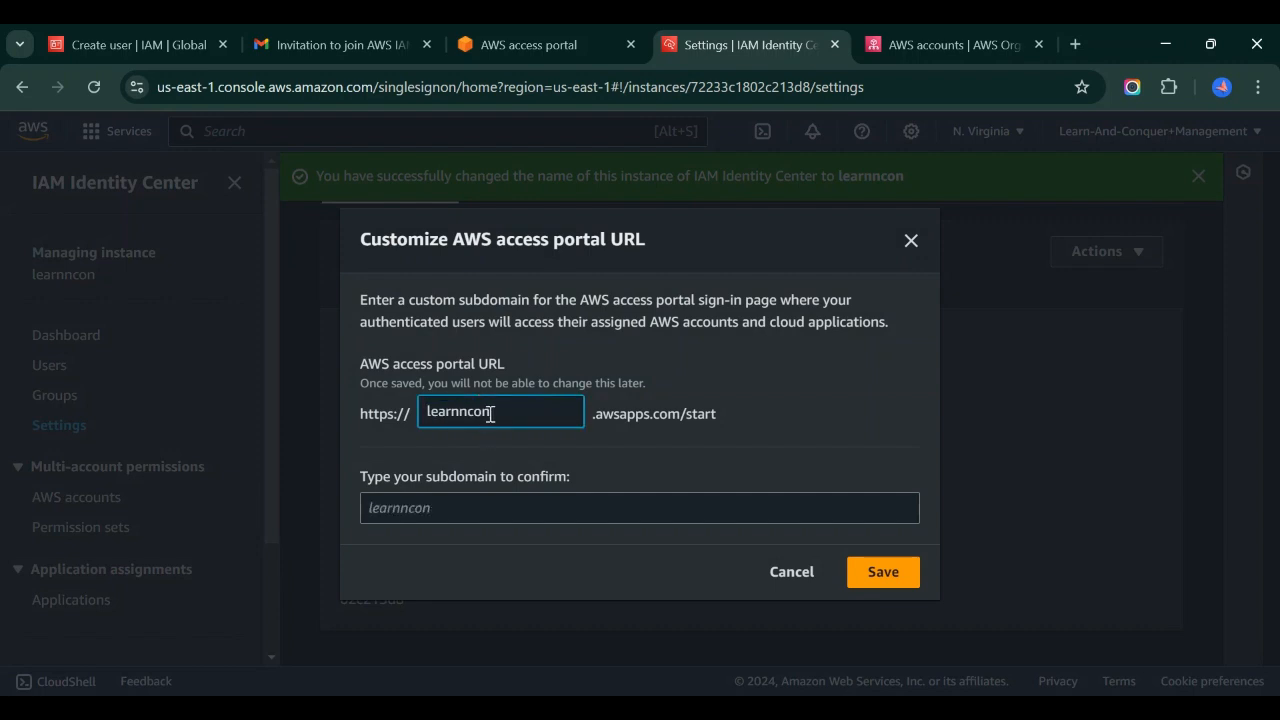
{"action": "left_click_drag", "start_coordinate": [490, 414], "coordinate": [403, 413]}
{"action": "key", "text": "ctrl+c"}
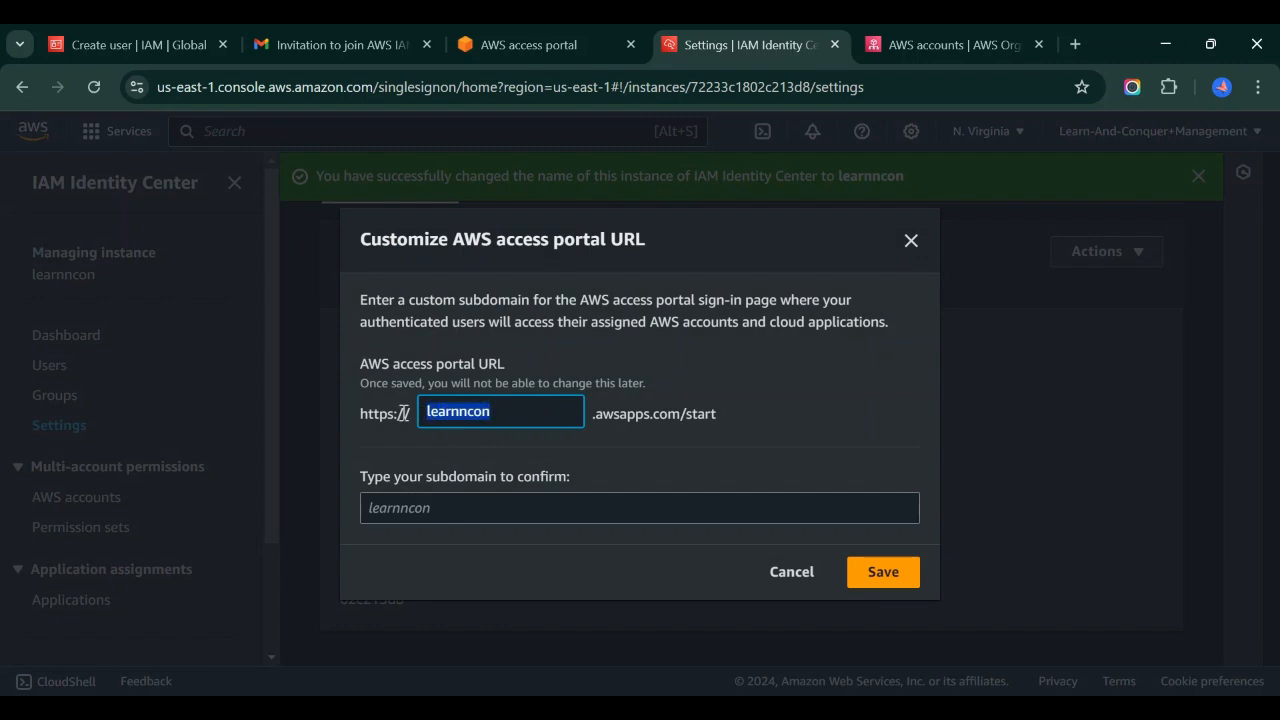
{"action": "left_click", "coordinate": [432, 507]}
{"action": "key", "text": "ctrl+v"}
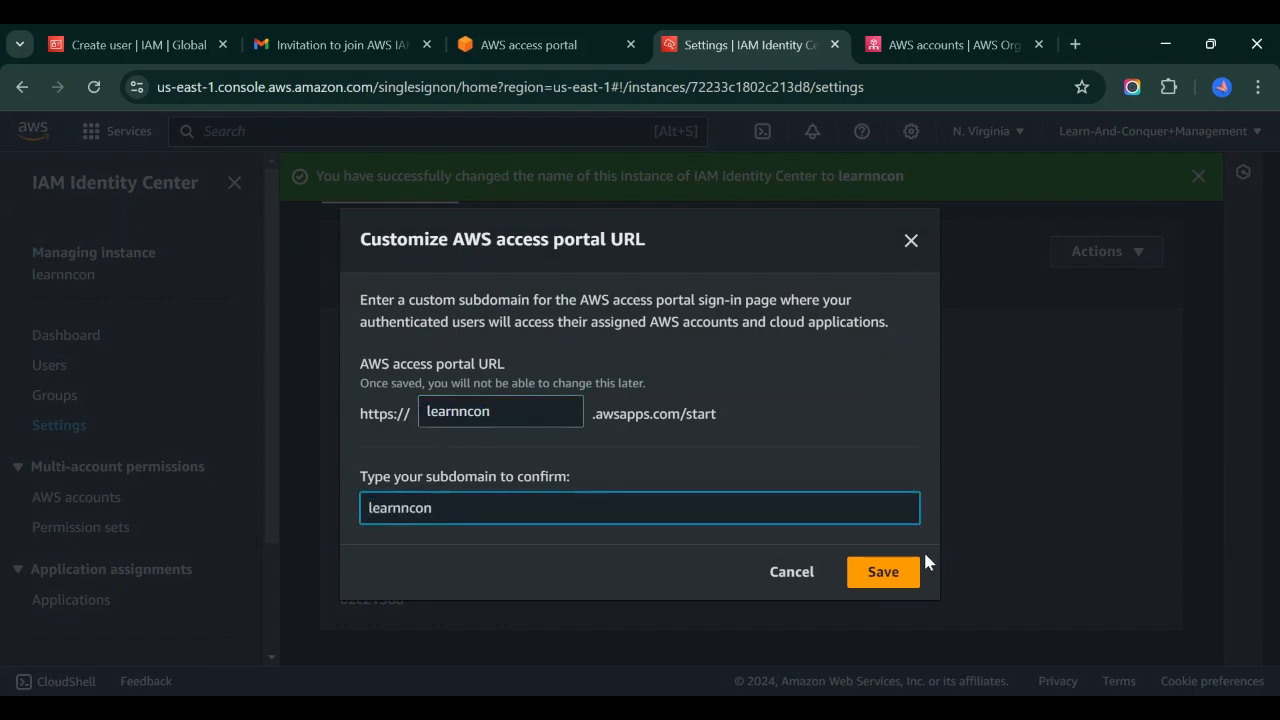
{"action": "left_click", "coordinate": [885, 577]}
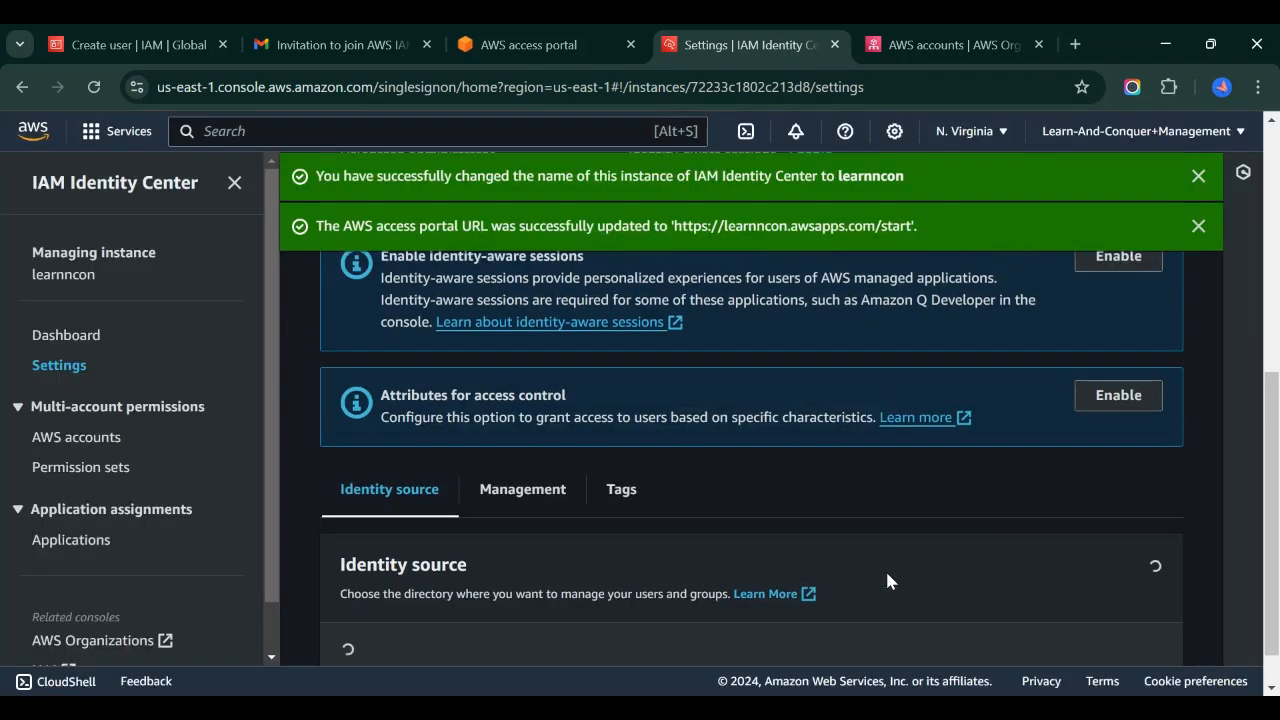
{"action": "left_click", "coordinate": [528, 44]}
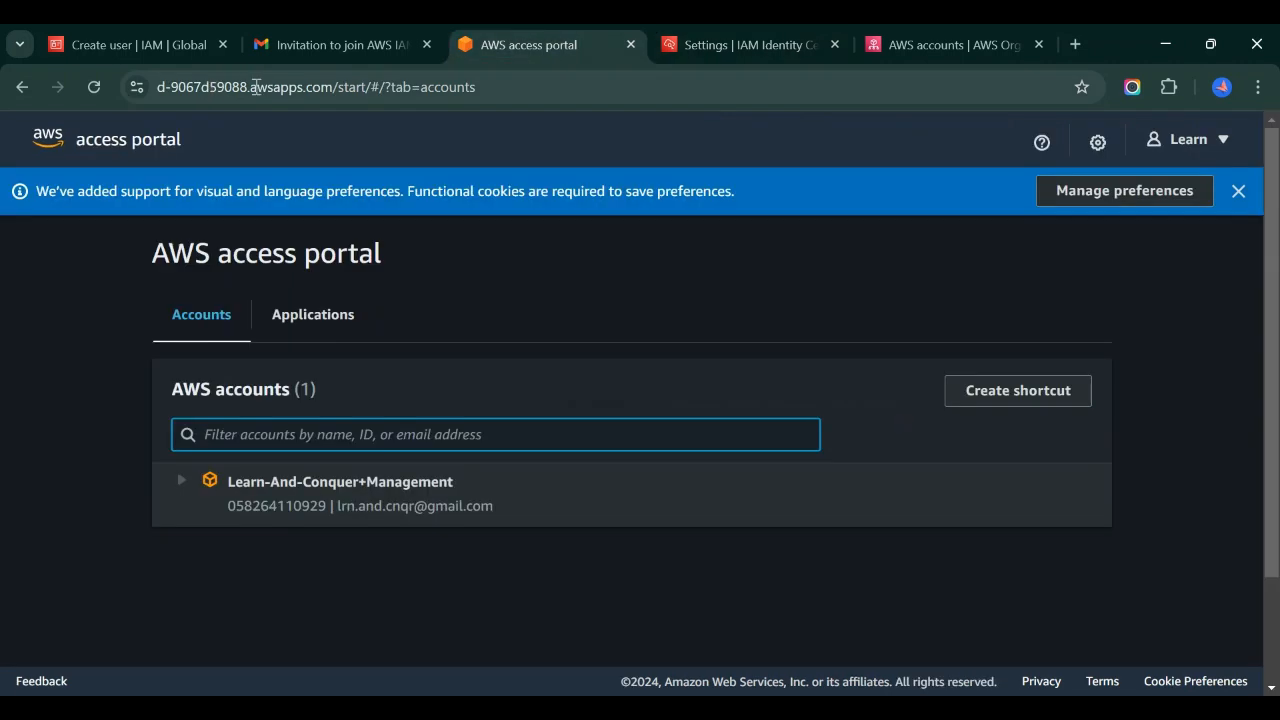
Compare the old d-9067d59088 portal address, then open the new learnncon.awsapps.com/start URL from Settings
{"action": "left_click_drag", "start_coordinate": [246, 87], "coordinate": [153, 83]}
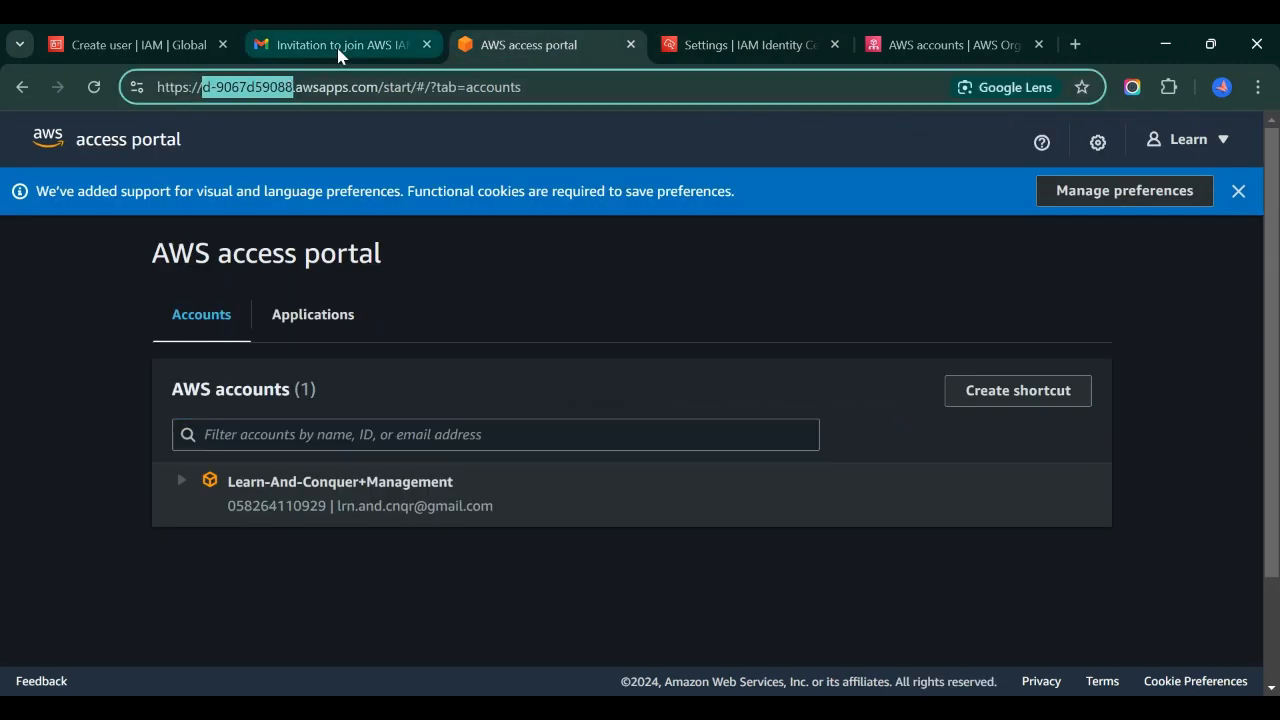
{"action": "left_click", "coordinate": [680, 42]}
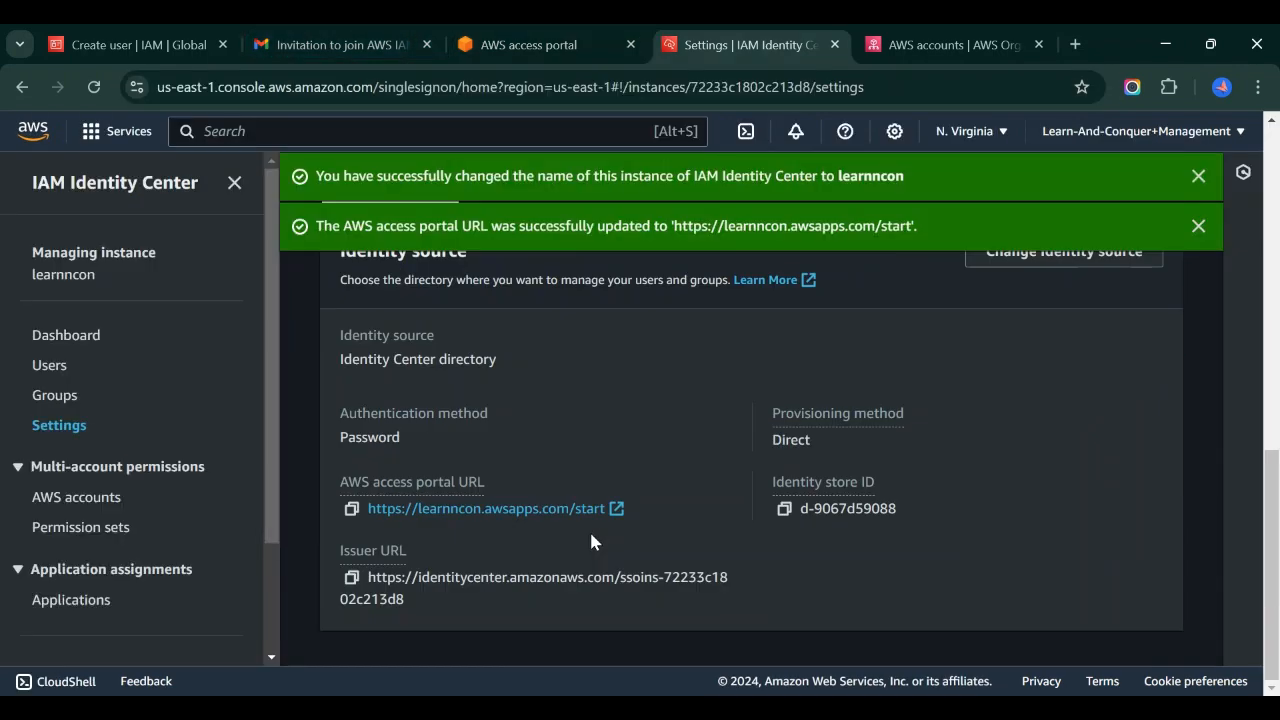
{"action": "left_click", "coordinate": [543, 512]}
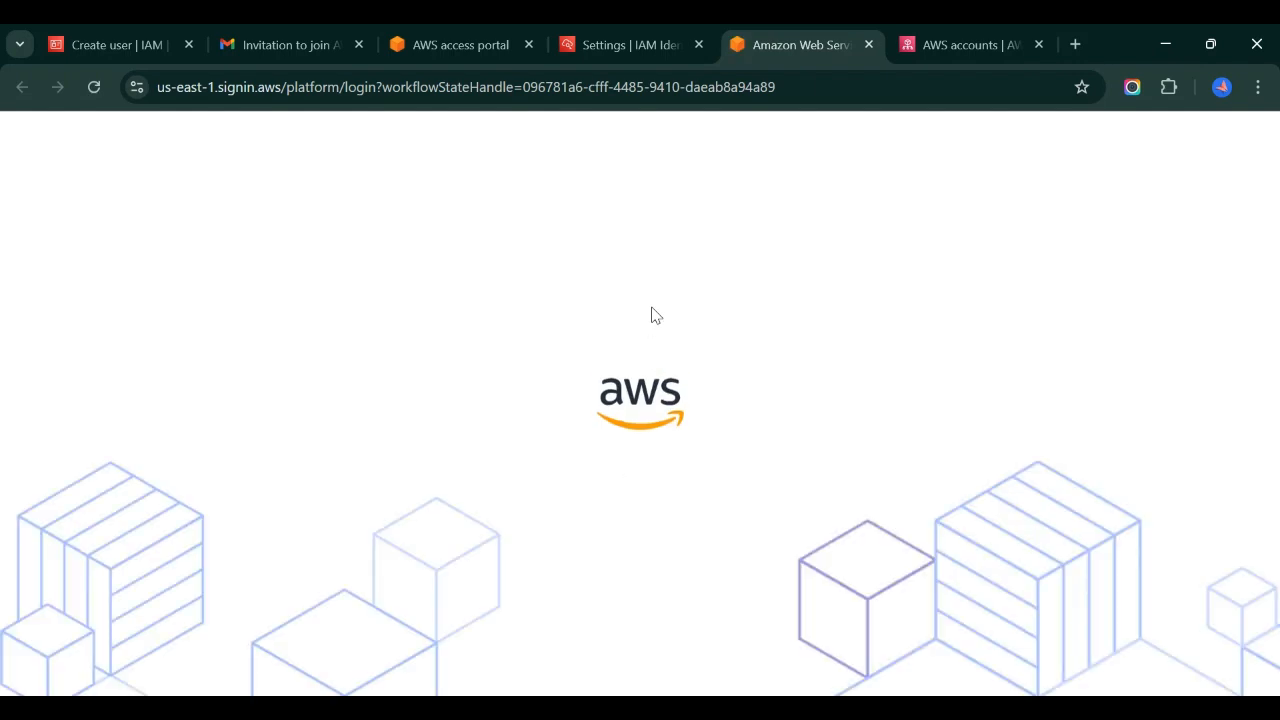
Continue past the username and sign in with the admin user's password
{"action": "left_click", "coordinate": [645, 486]}
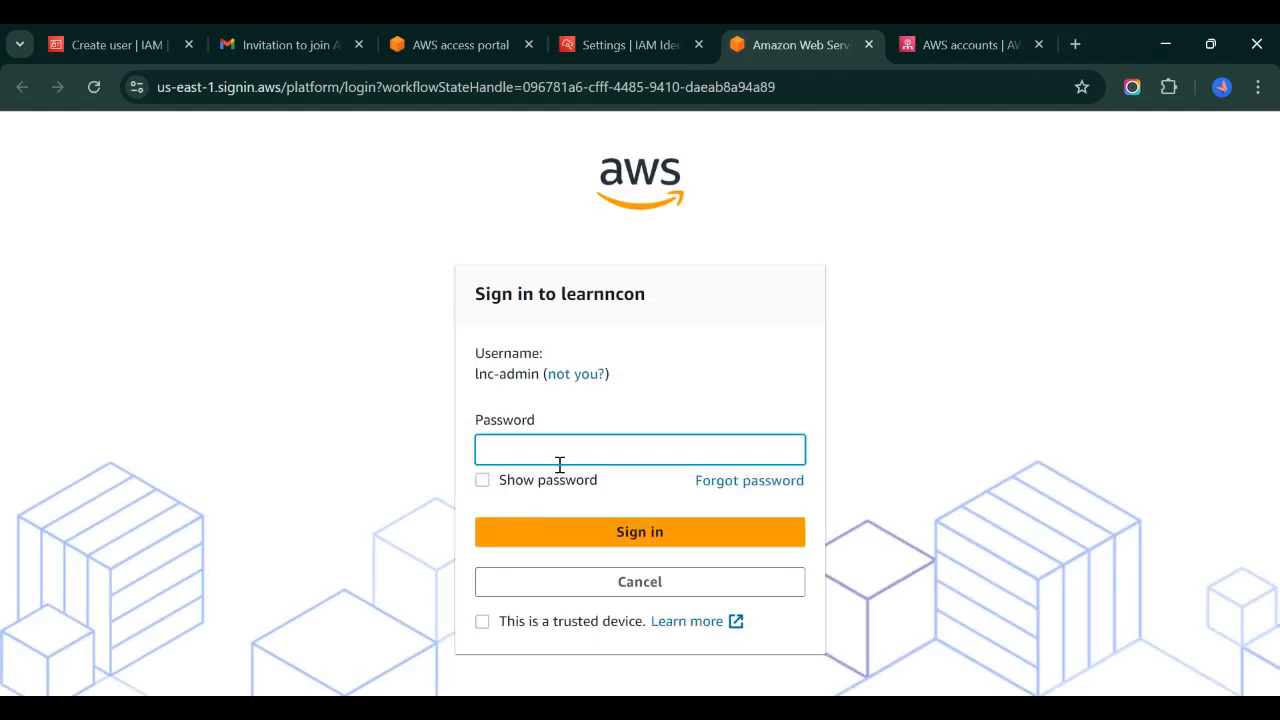
{"action": "type", "text": "••••••••"}
{"action": "left_click", "coordinate": [632, 531]}
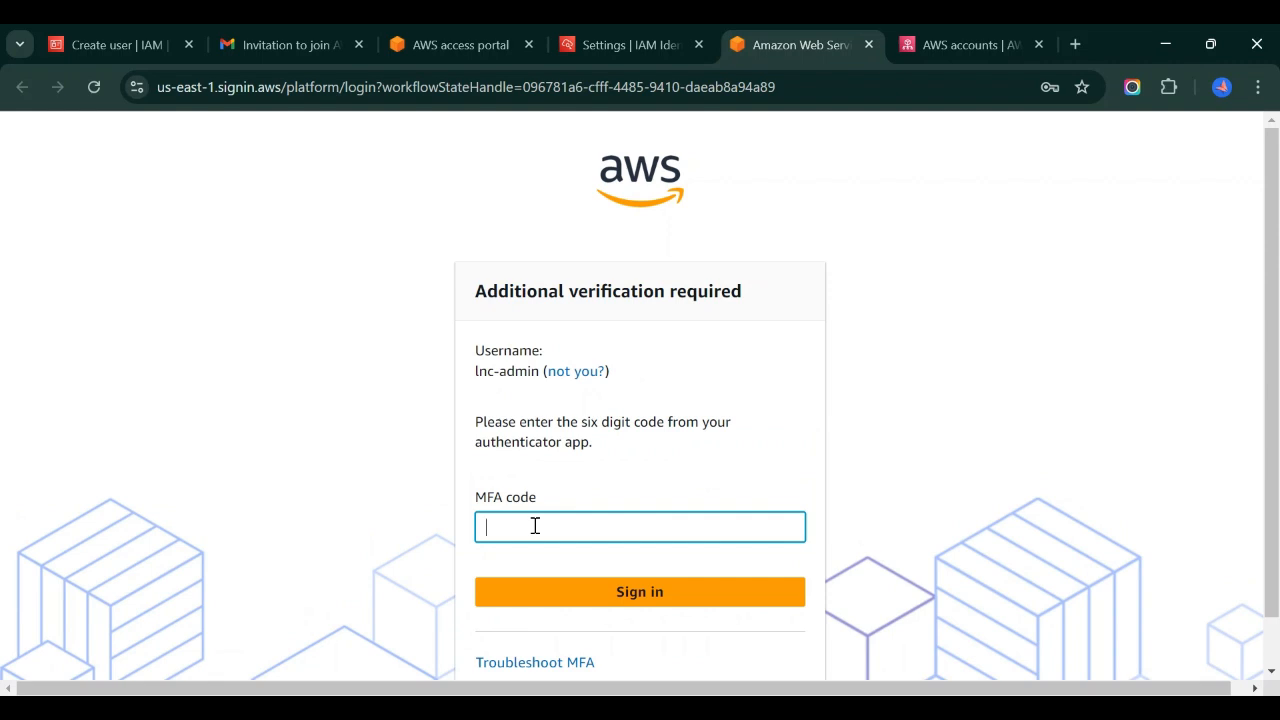
Enter the authenticator MFA code, fix it after rejection, and submit to finish signing in
{"action": "left_click", "coordinate": [594, 593]}
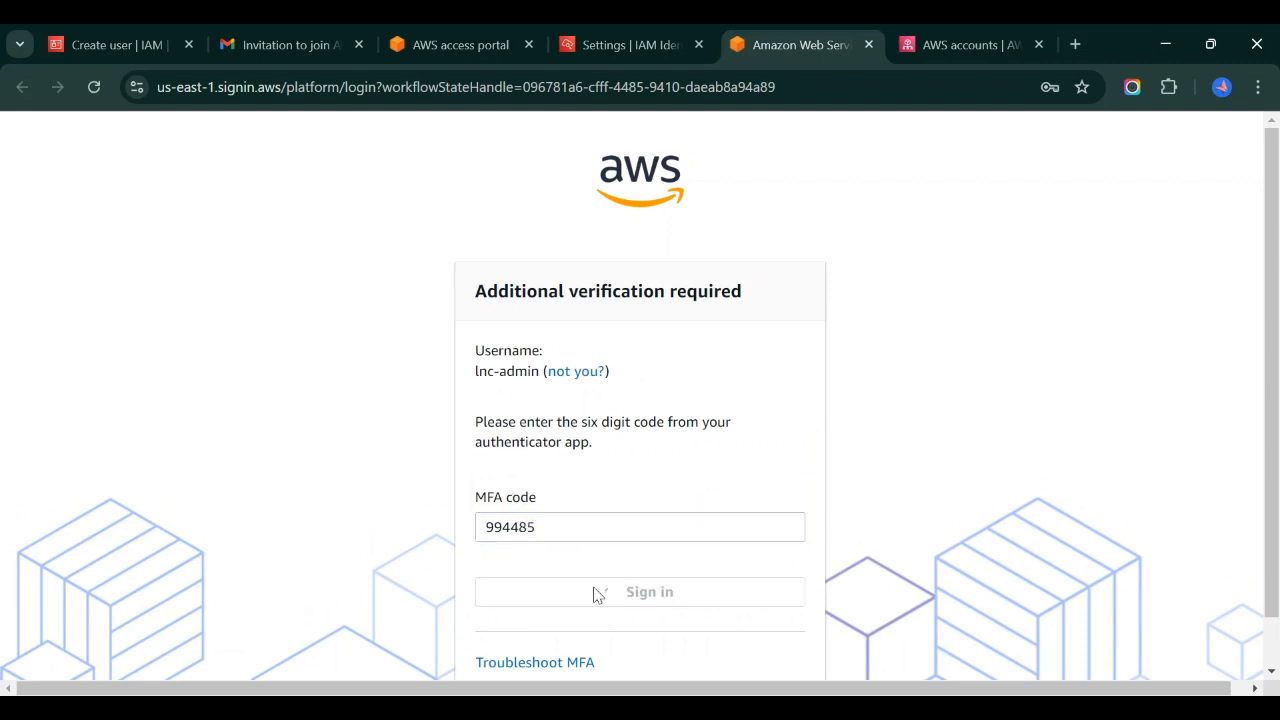
{"action": "scroll", "coordinate": [595, 595], "scroll_direction": "down", "scroll_amount": 1}
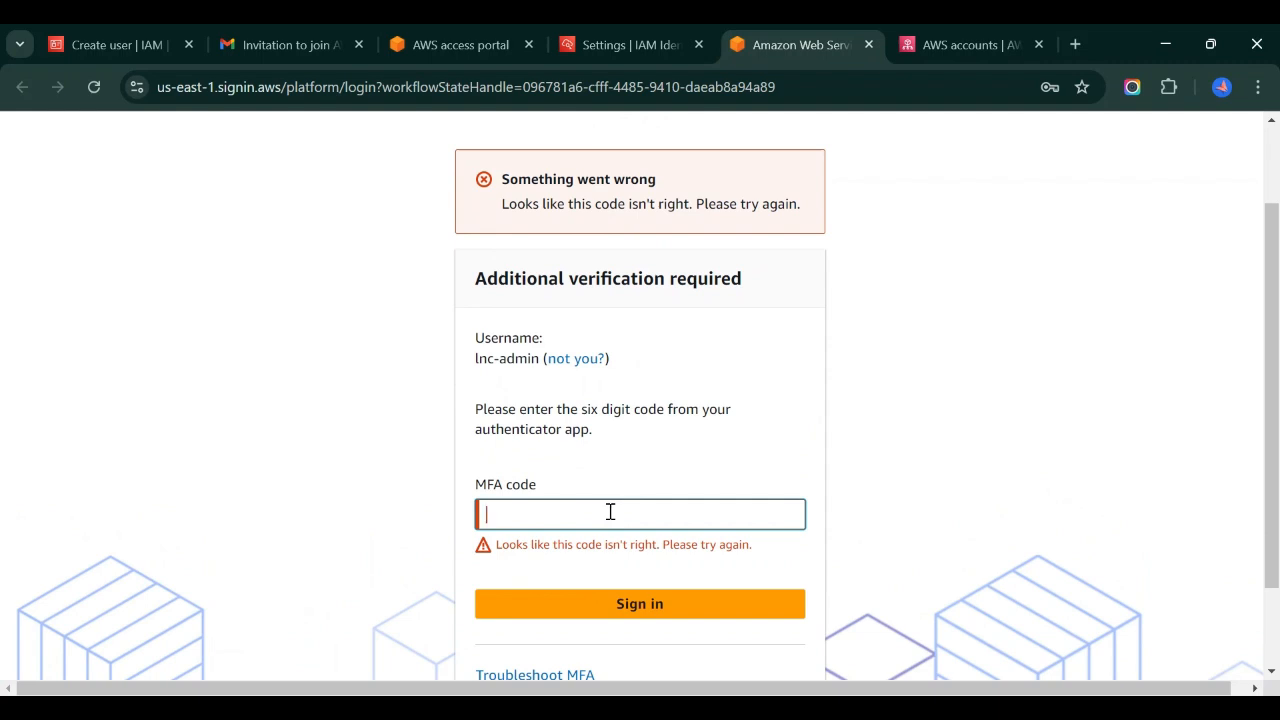
{"action": "left_click", "coordinate": [529, 514]}
{"action": "key", "text": "BackSpace"}
{"action": "left_click", "coordinate": [638, 588]}
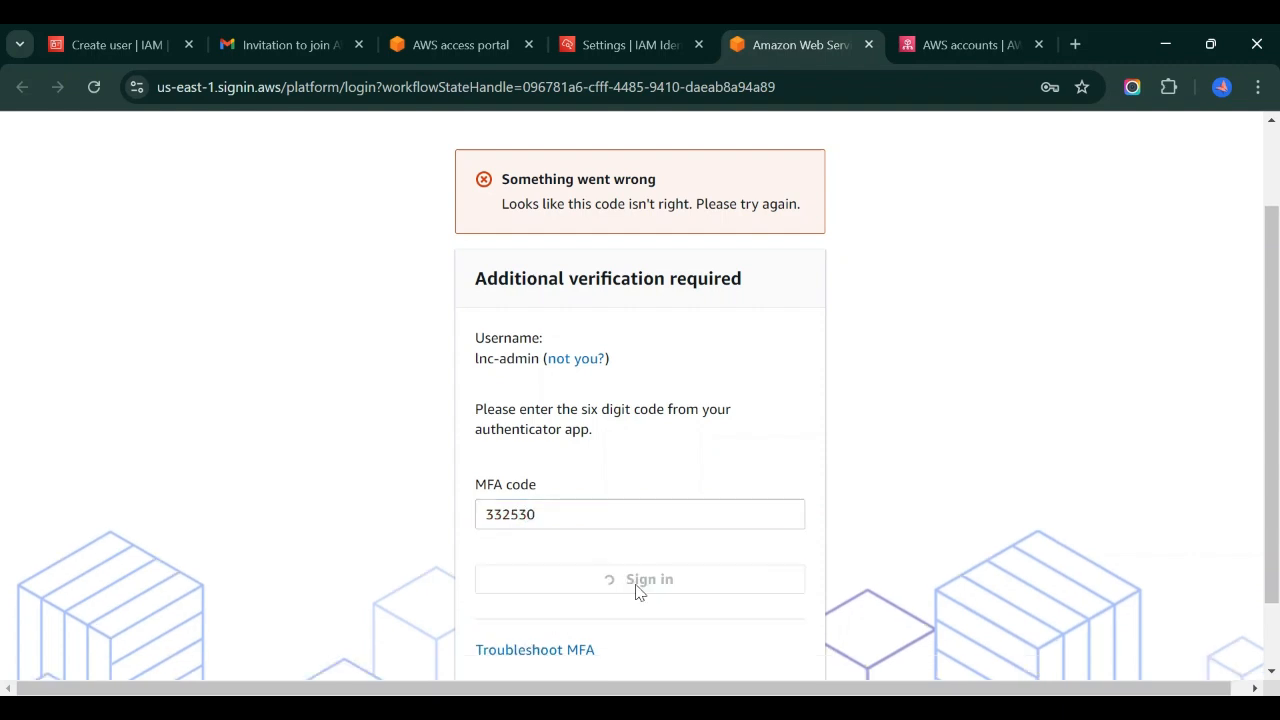